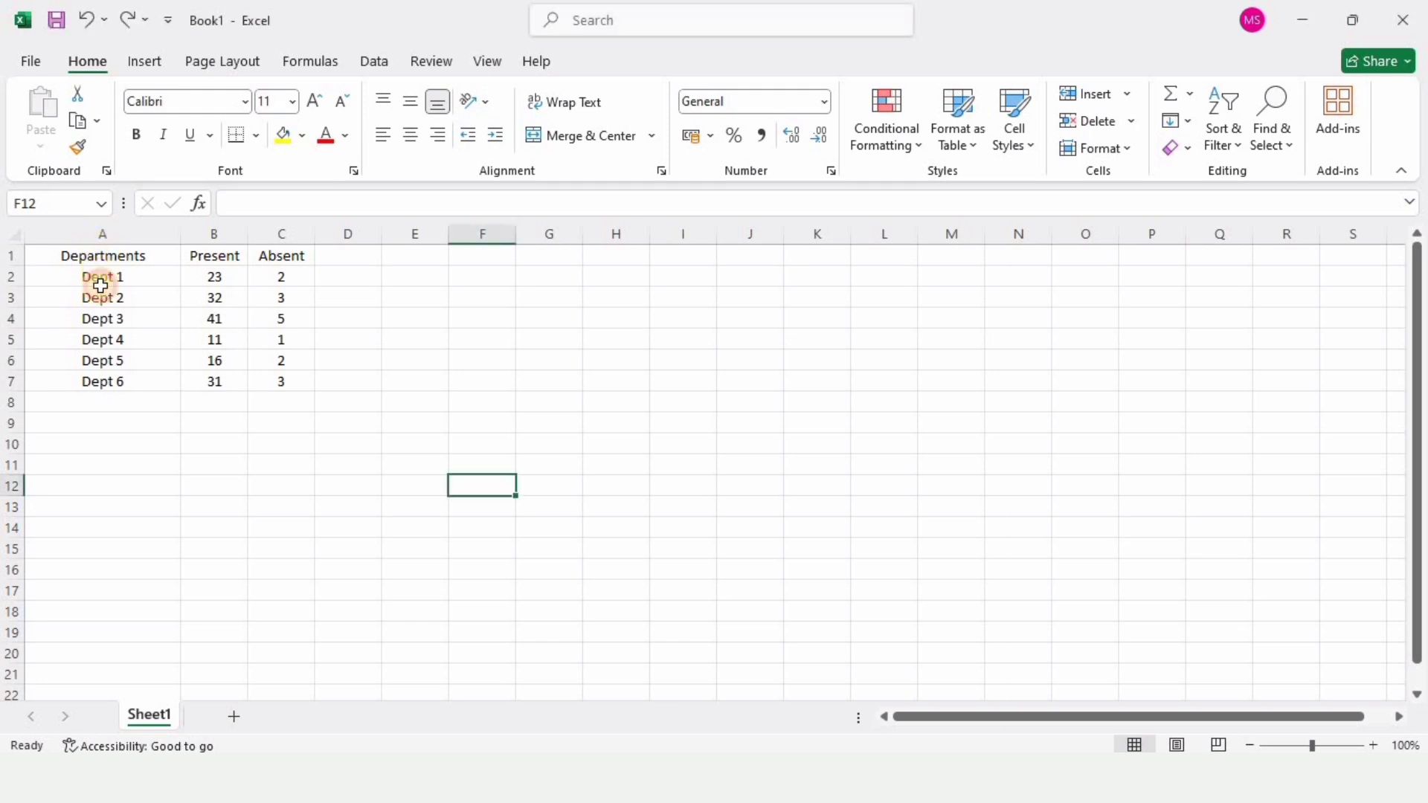
left_click_drag(125, 256, 119, 380)
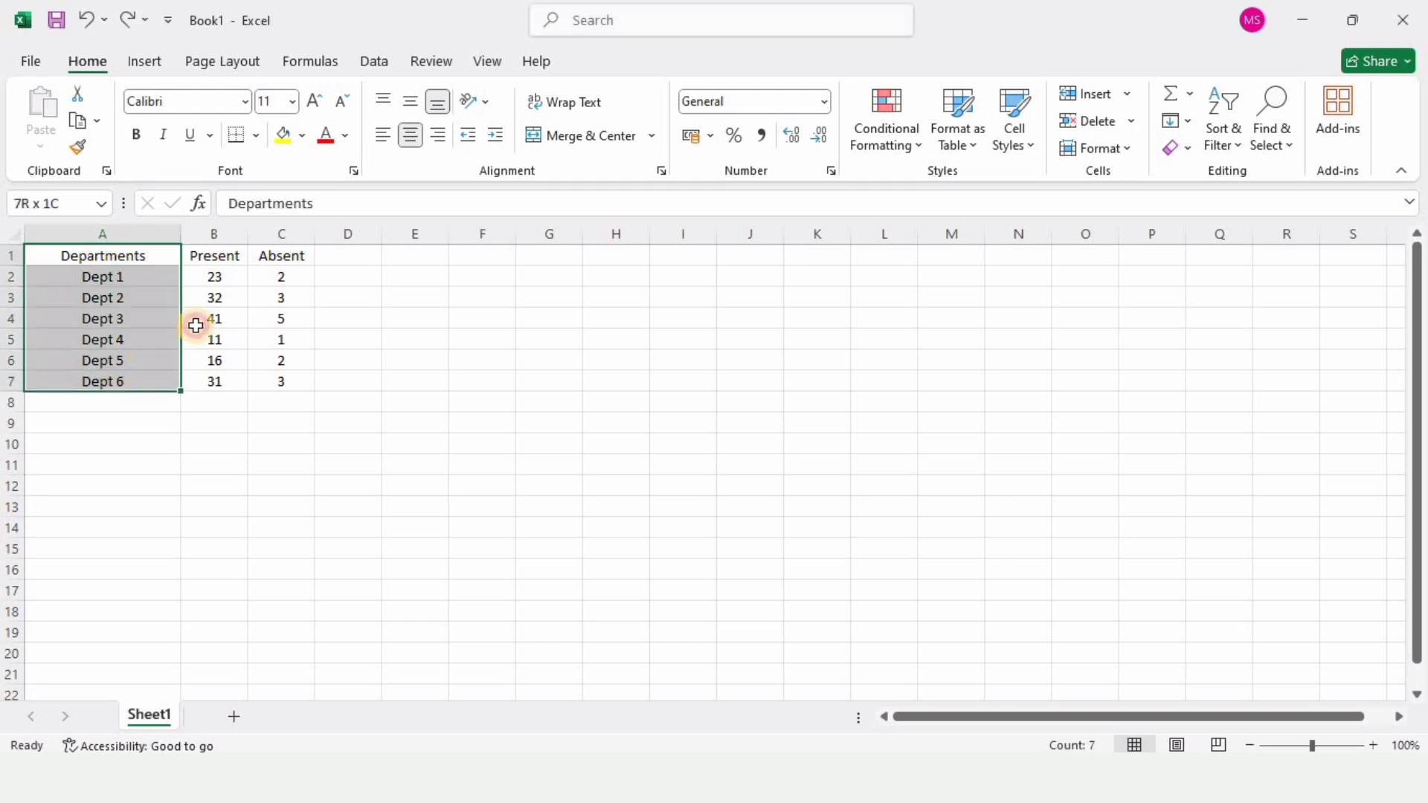
left_click_drag(216, 255, 217, 377)
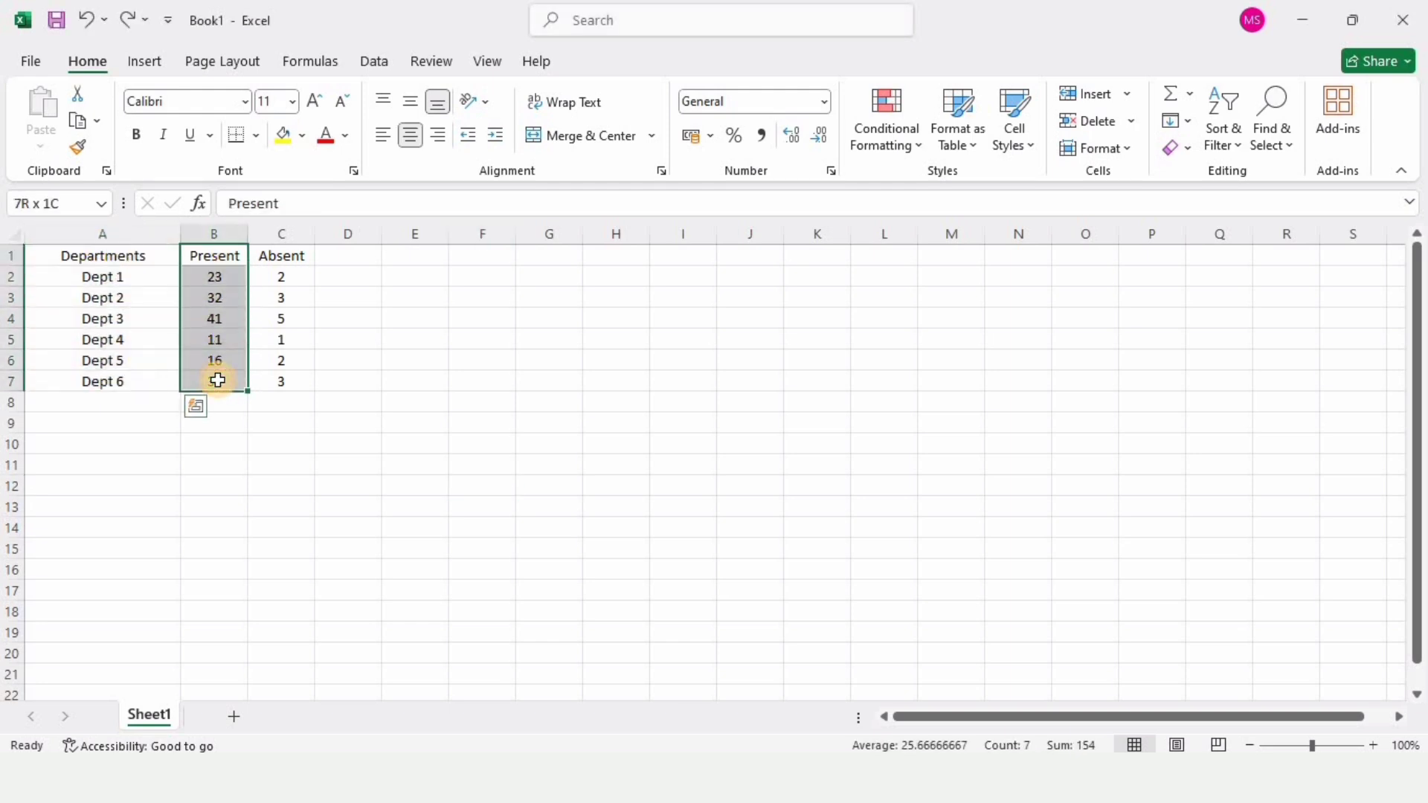
left_click_drag(296, 255, 301, 386)
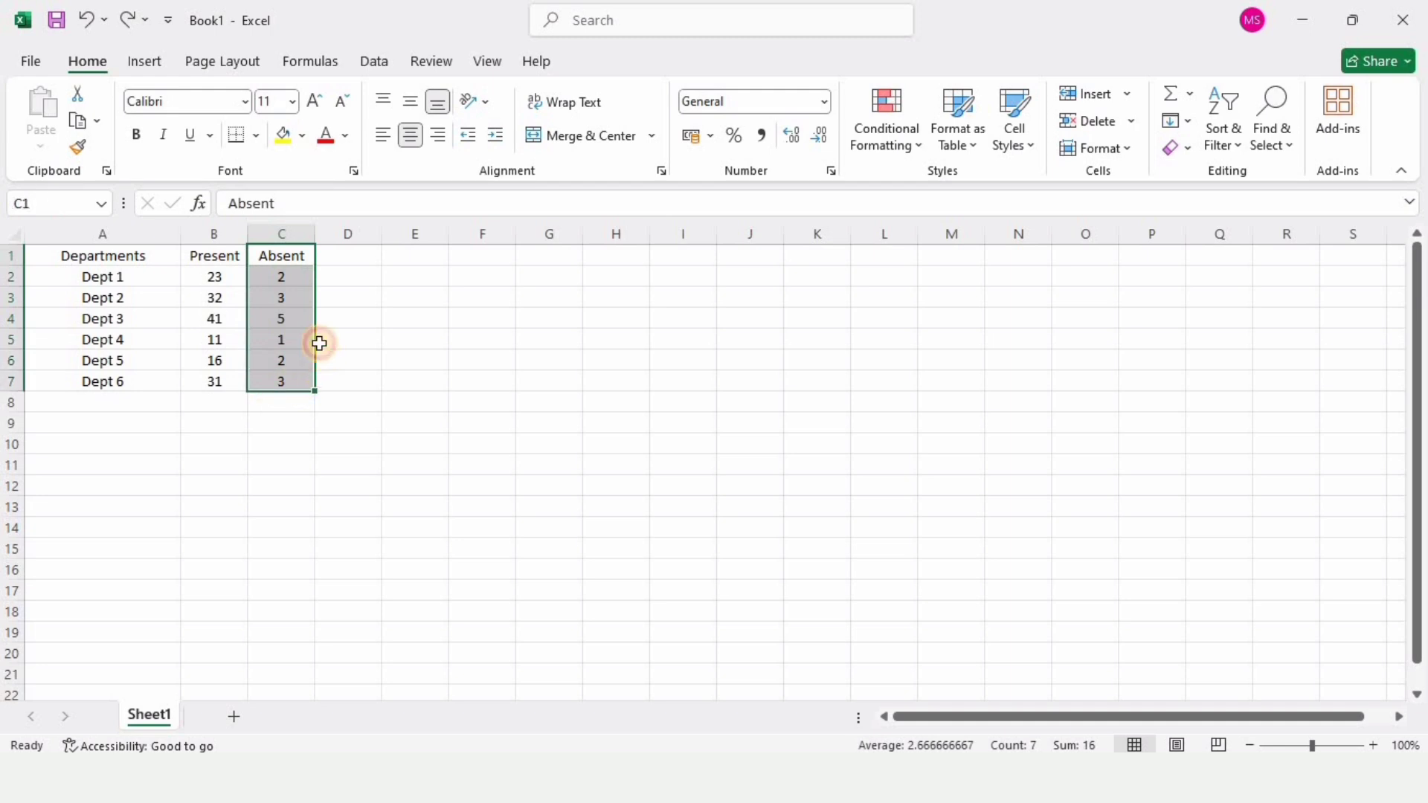
Insert an empty column between the Departments and Present columns.
left_click(201, 232)
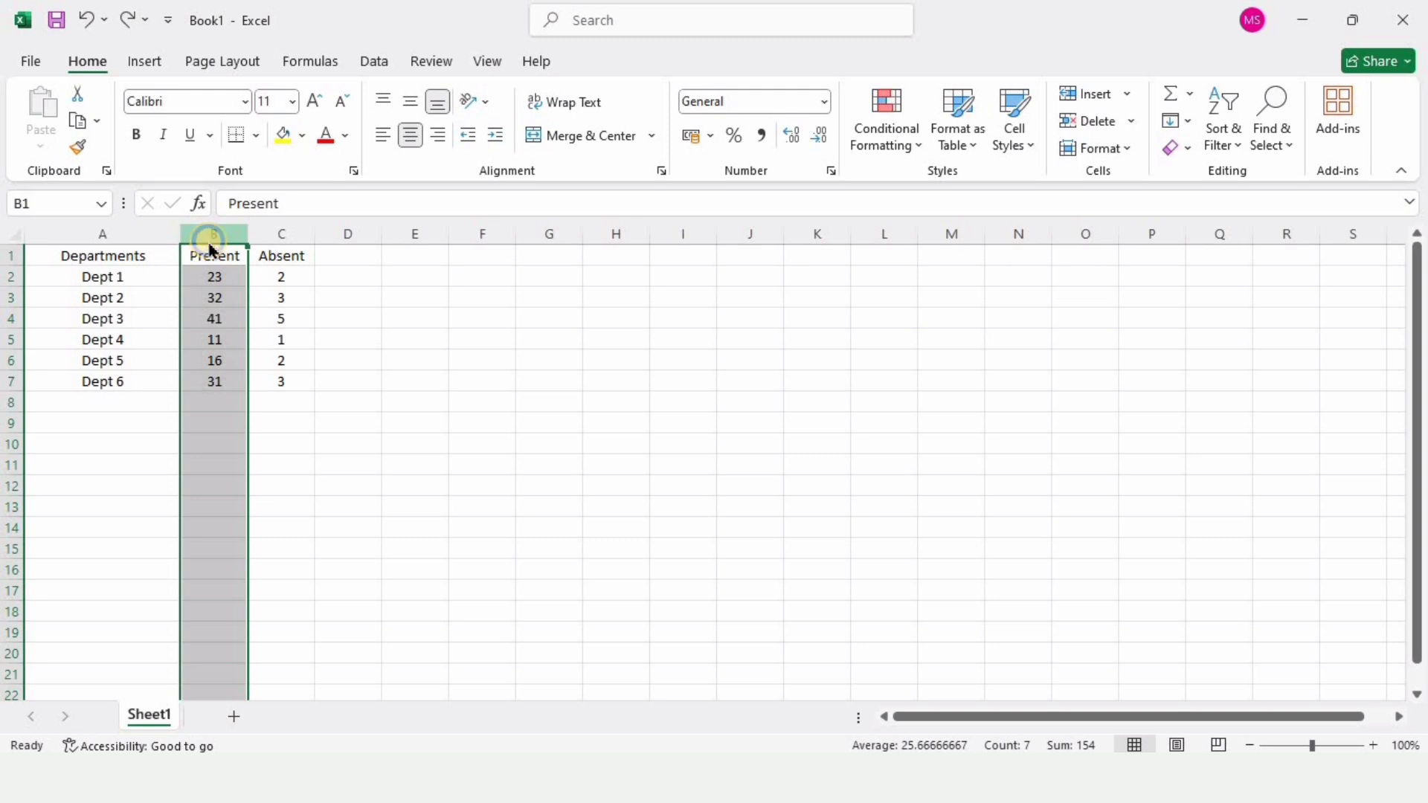
right_click(211, 239)
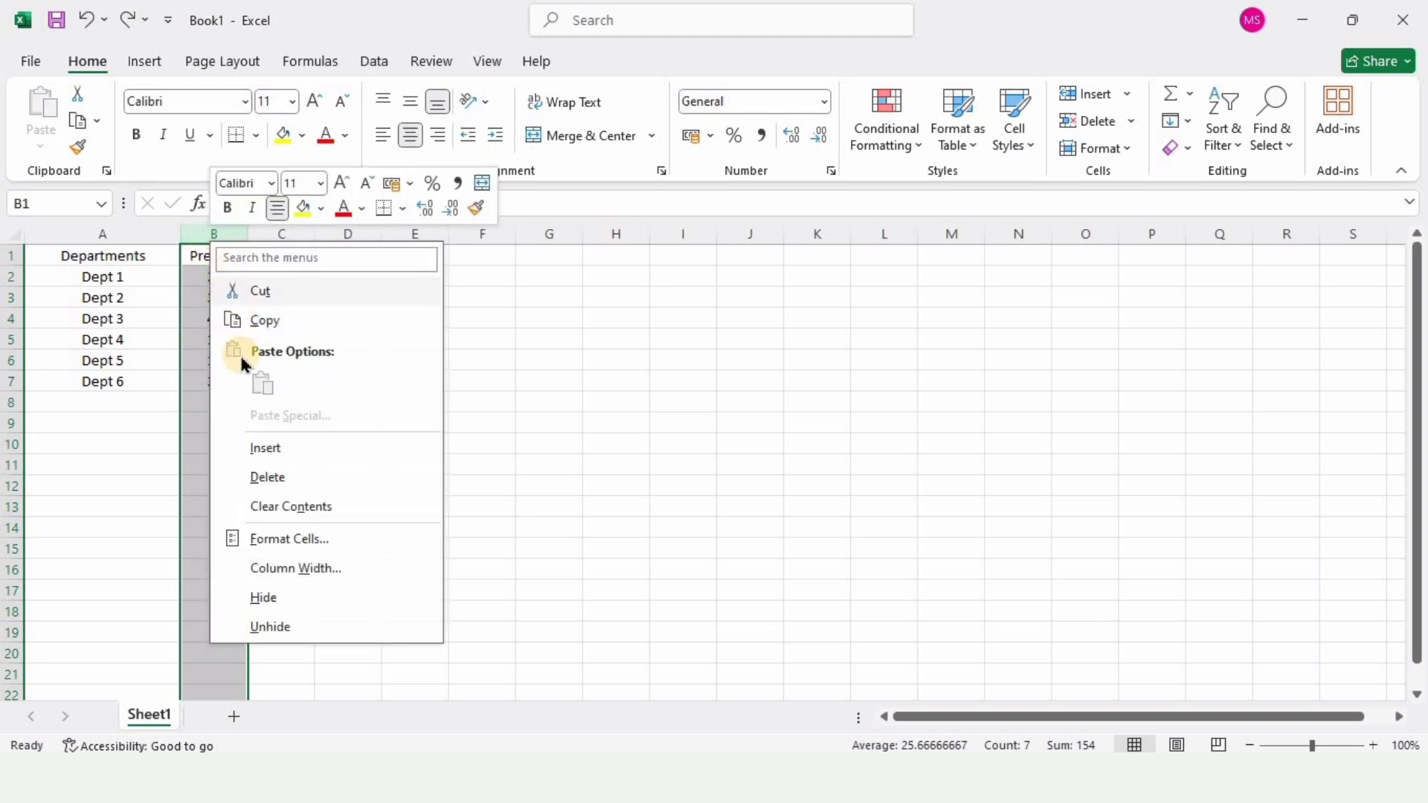
left_click(269, 445)
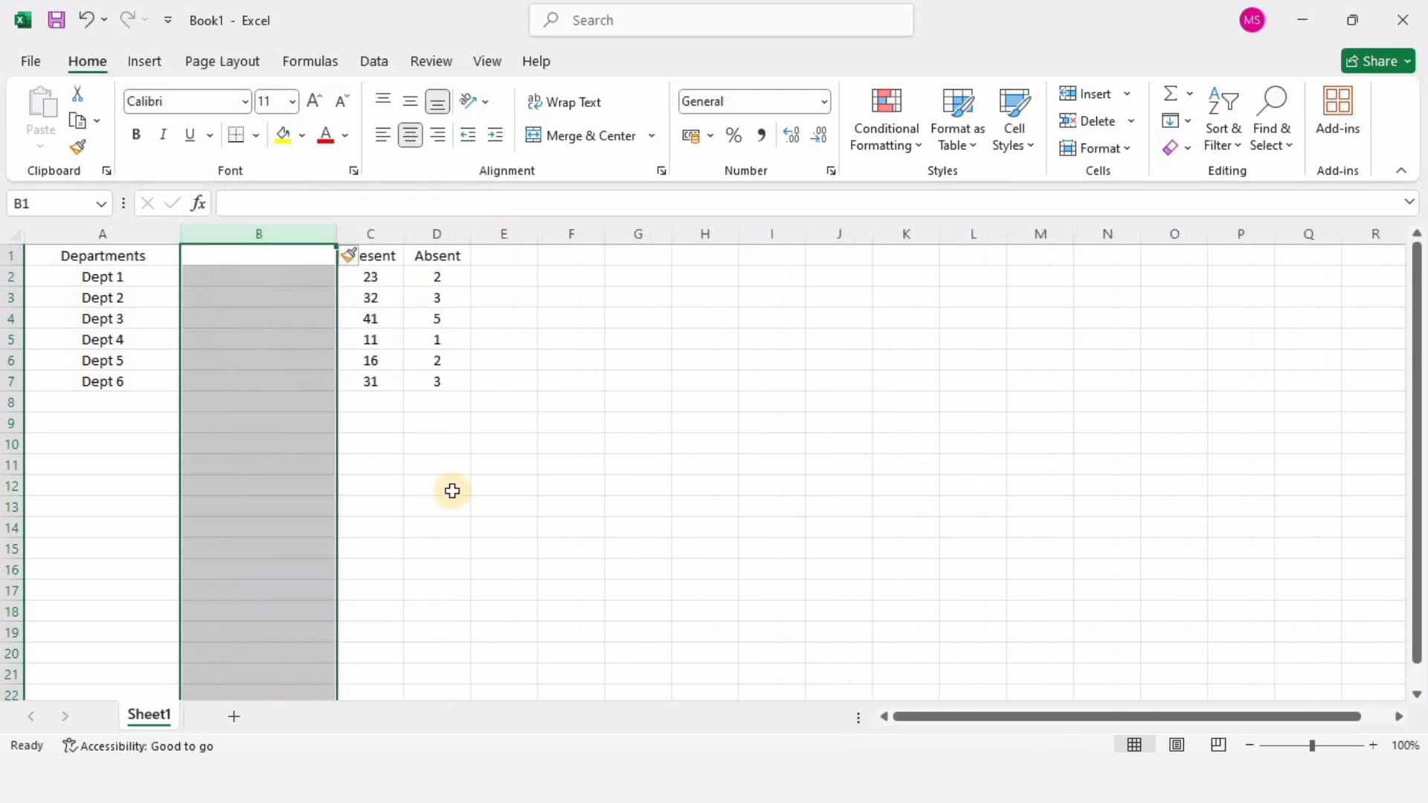
left_click(450, 486)
Insert an empty column between Present and Absent and delete it again.
left_click(446, 237)
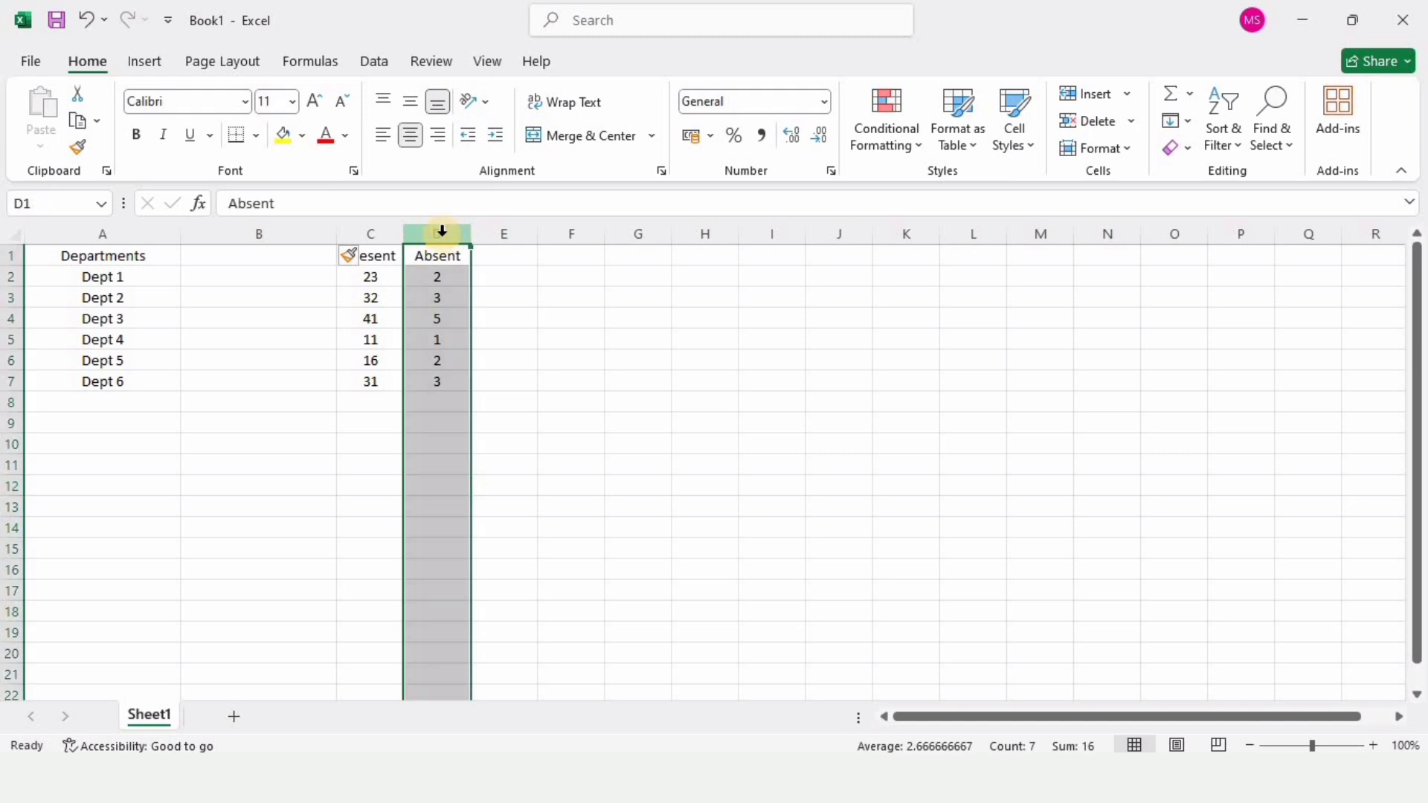
right_click(437, 244)
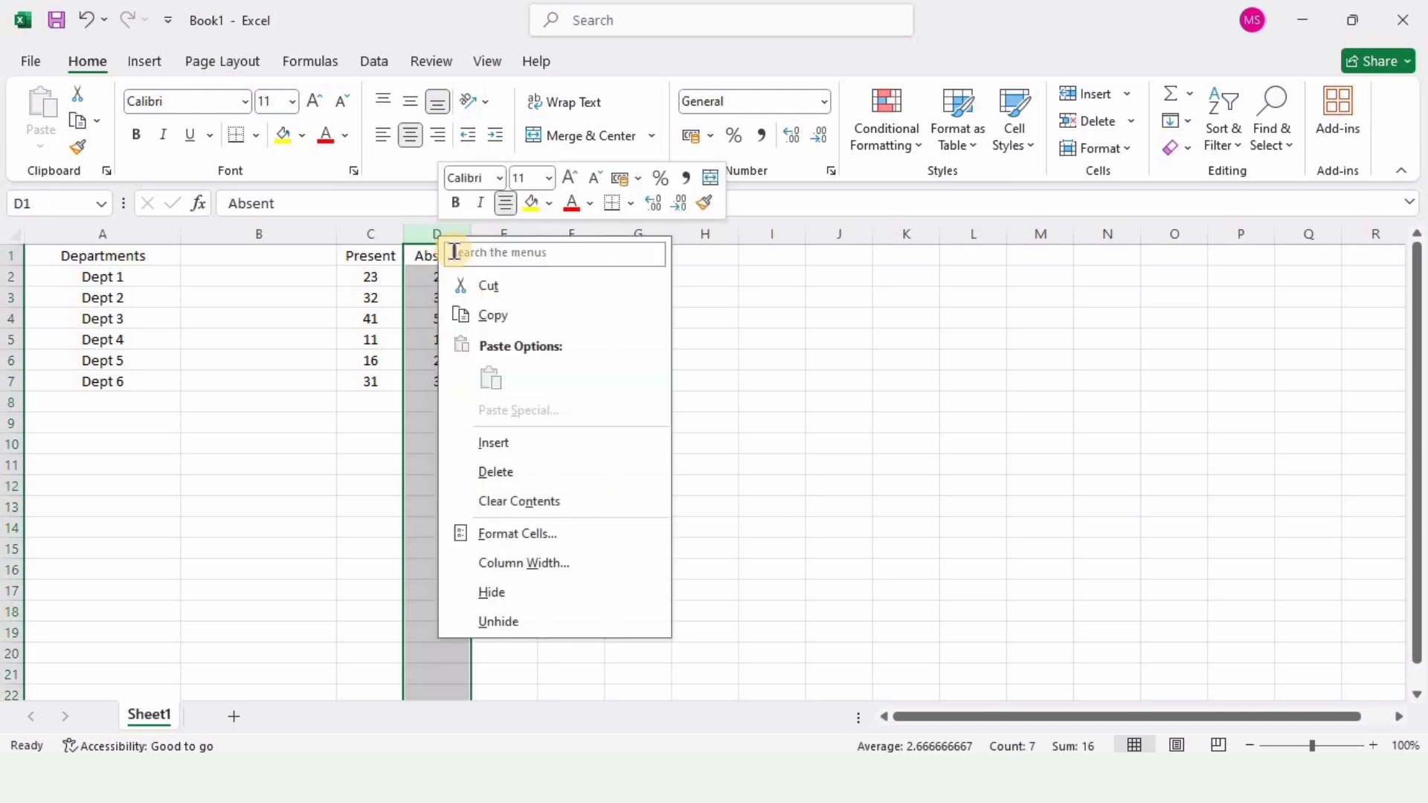
left_click(489, 441)
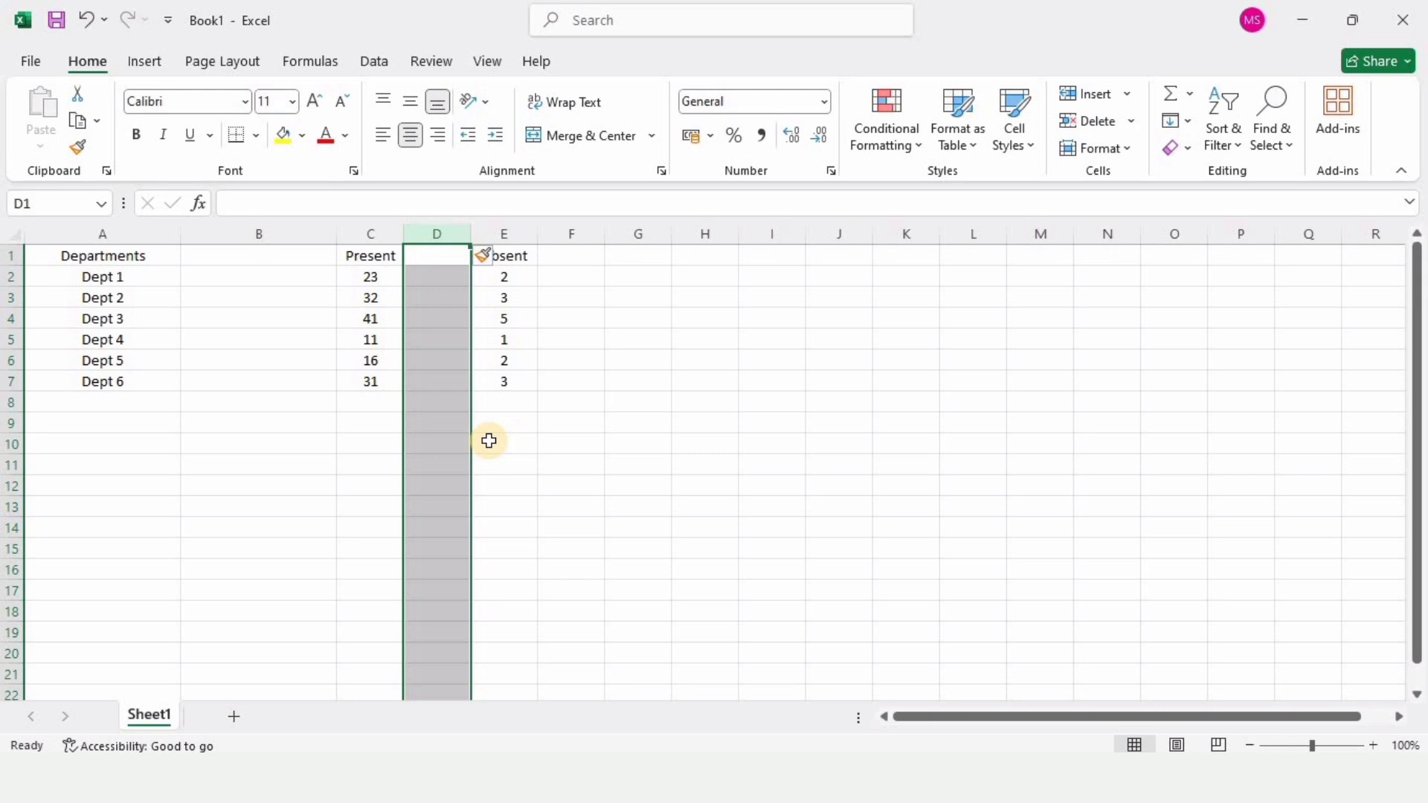
right_click(444, 243)
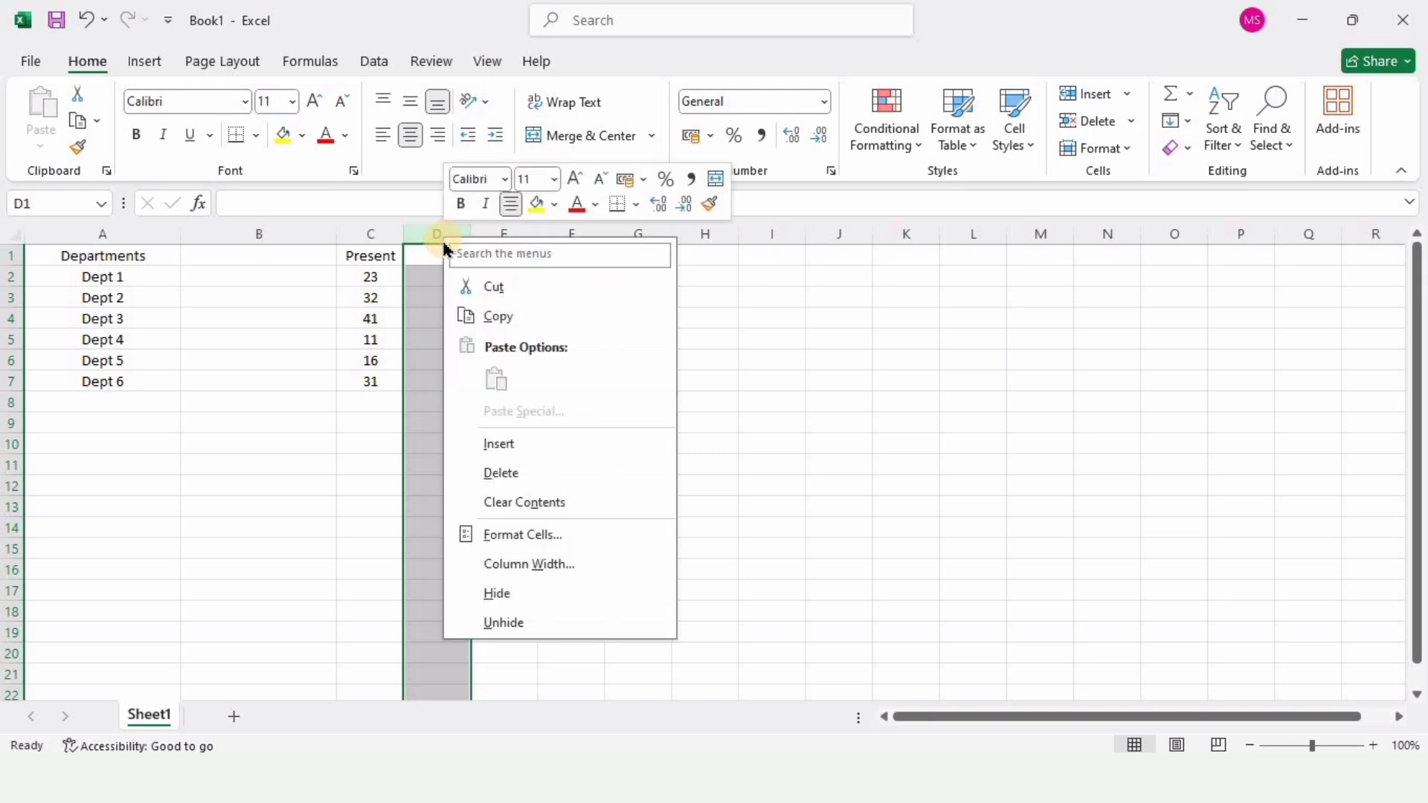
left_click(491, 476)
left_click(372, 465)
Enter the heading "Total" in cell B1 of the empty column.
left_click(287, 238)
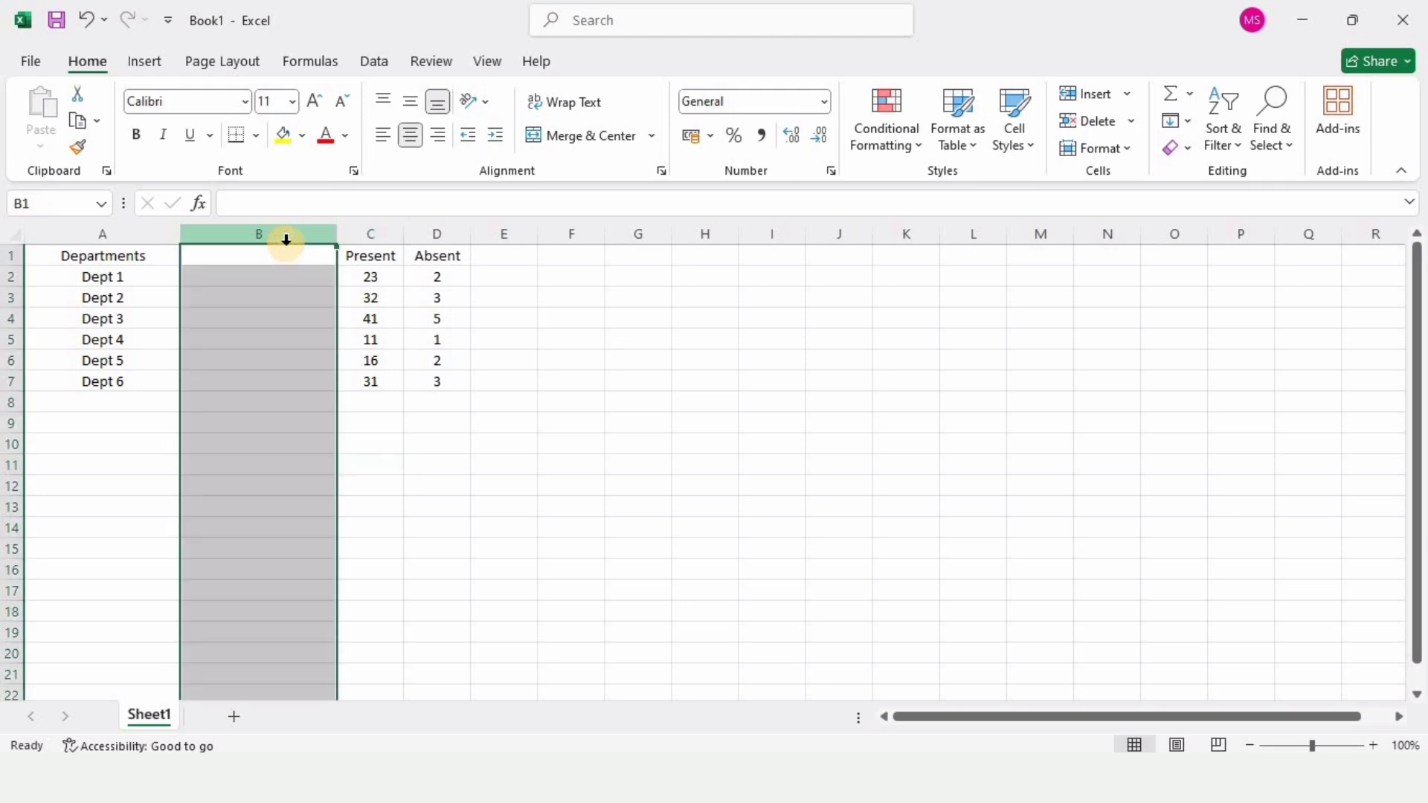
left_click(266, 258)
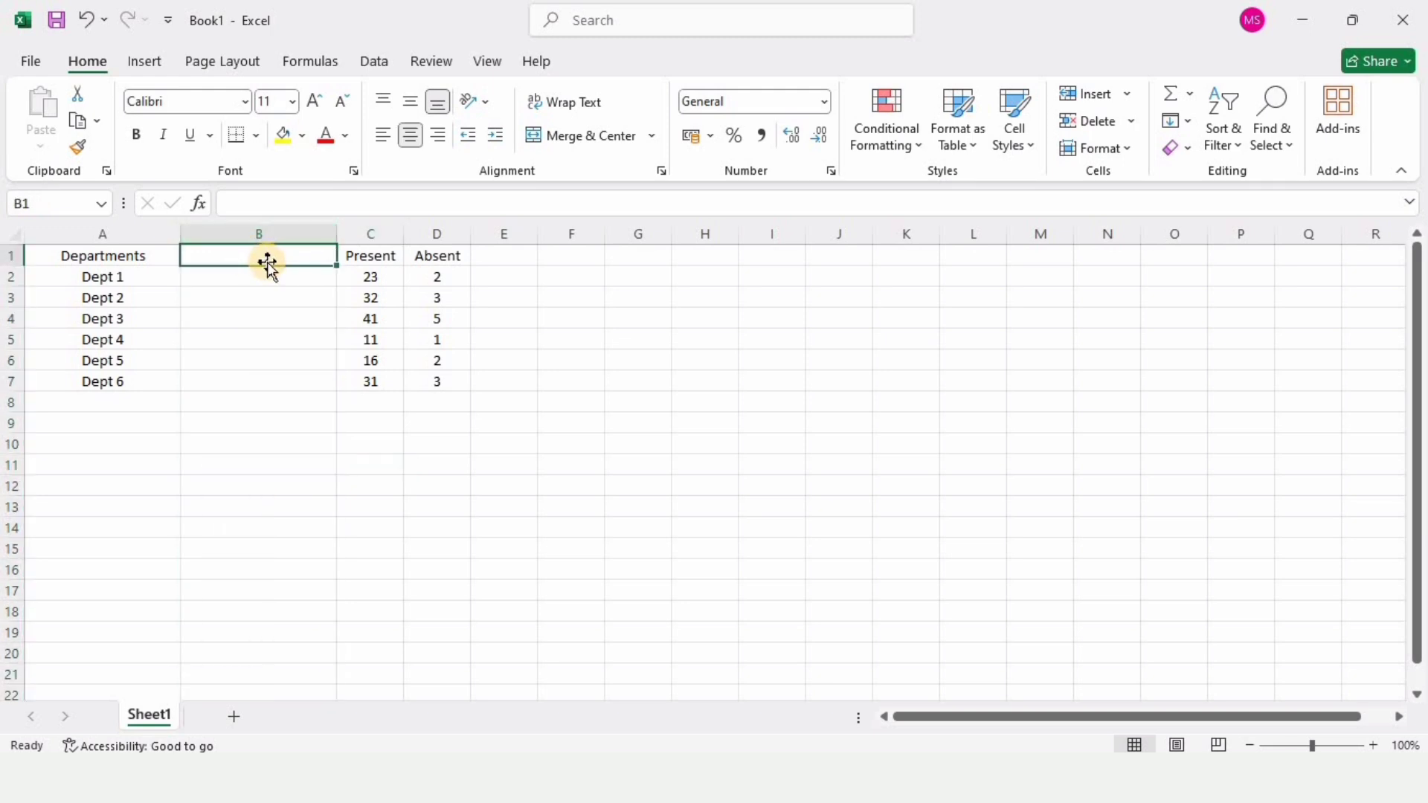
type("Total")
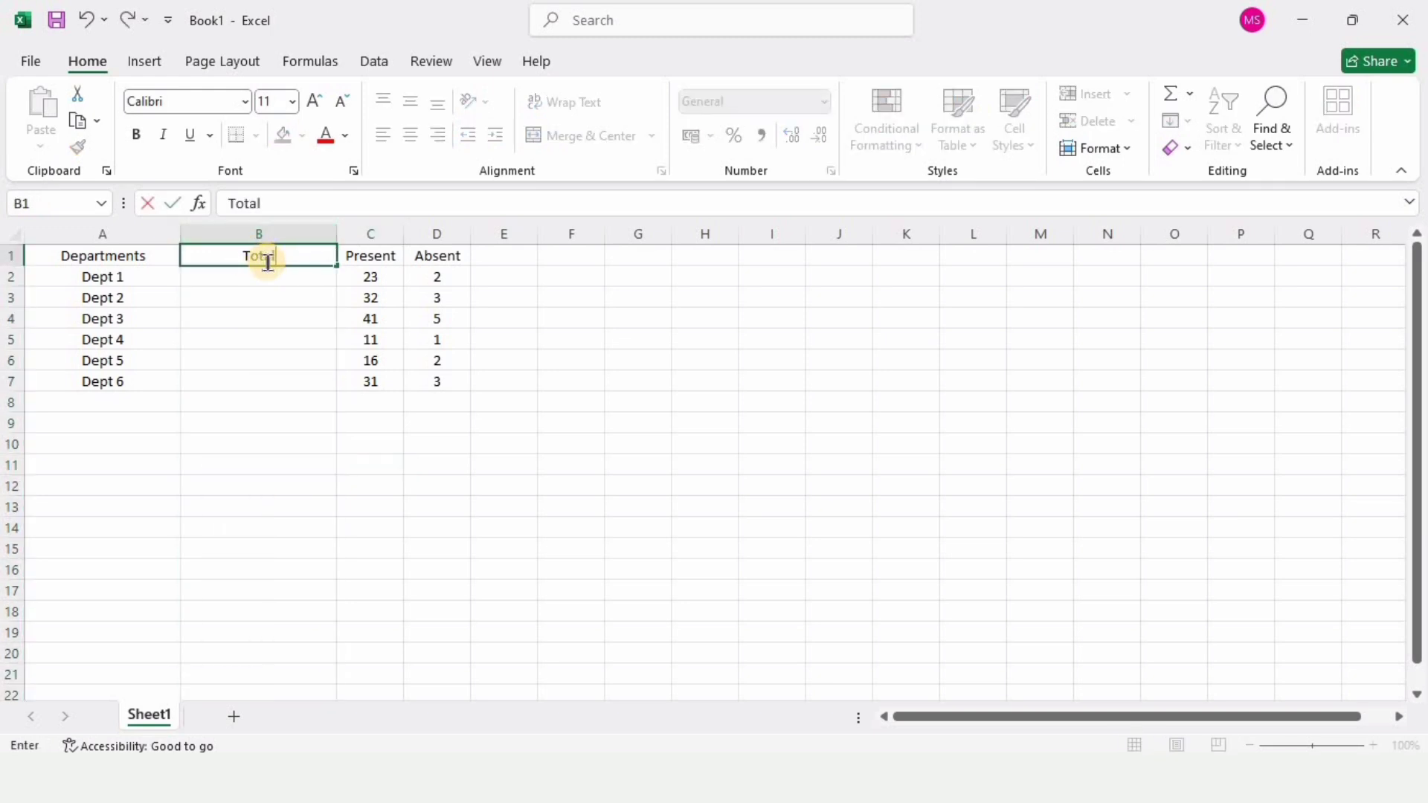
key("Return")
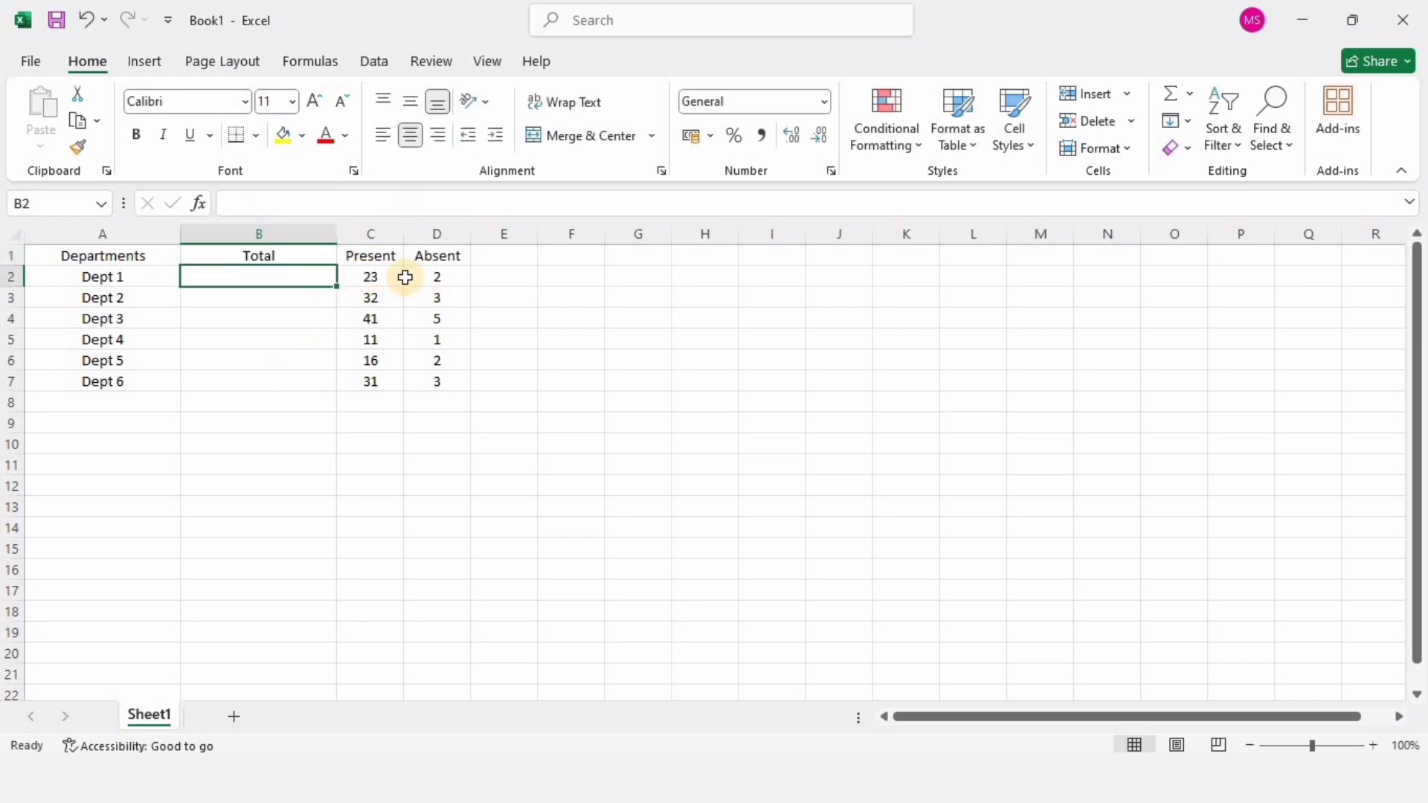
Enter the totals 25, 35, 46, 12, 18 and 34 for Dept 1 to Dept 6 in cells B2 to B7.
type("25")
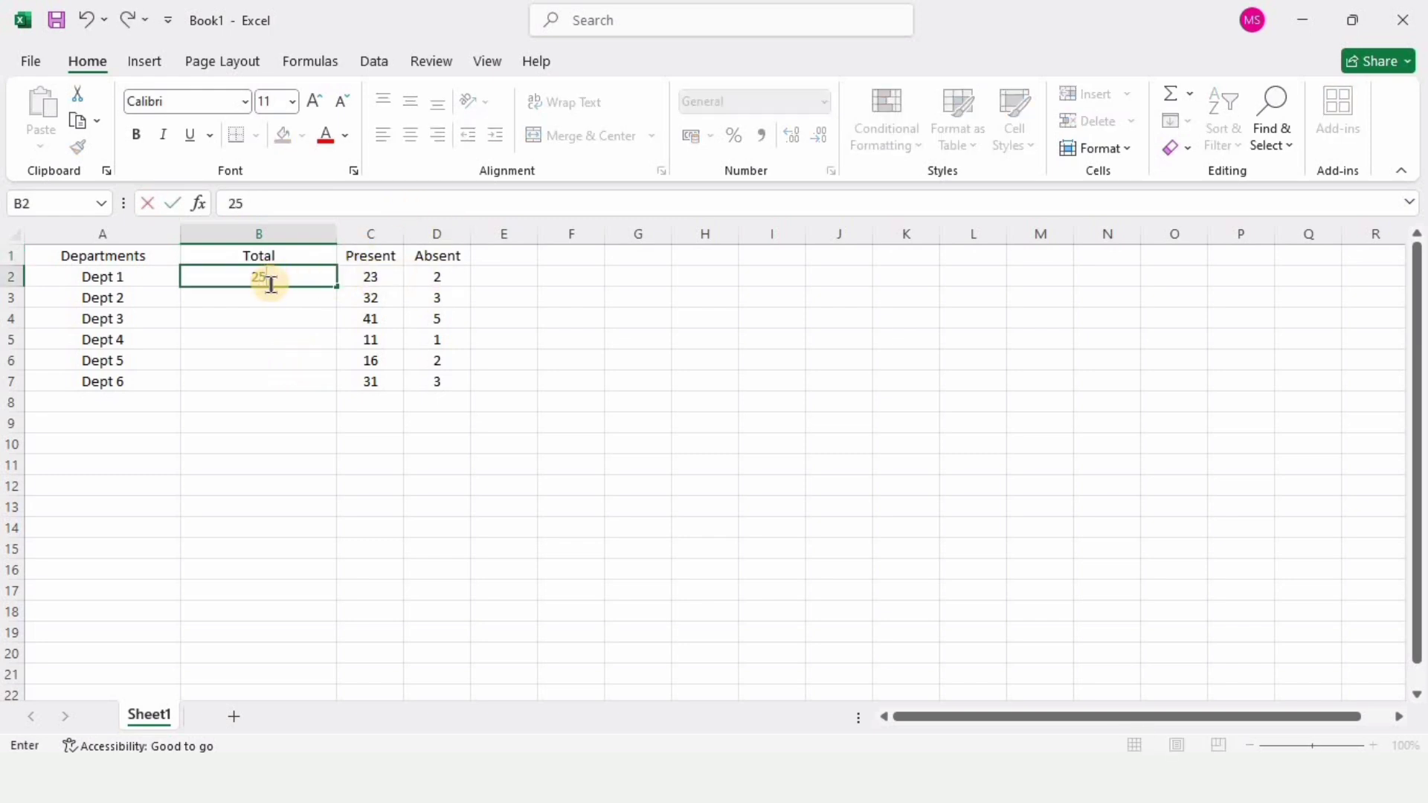
key("Return")
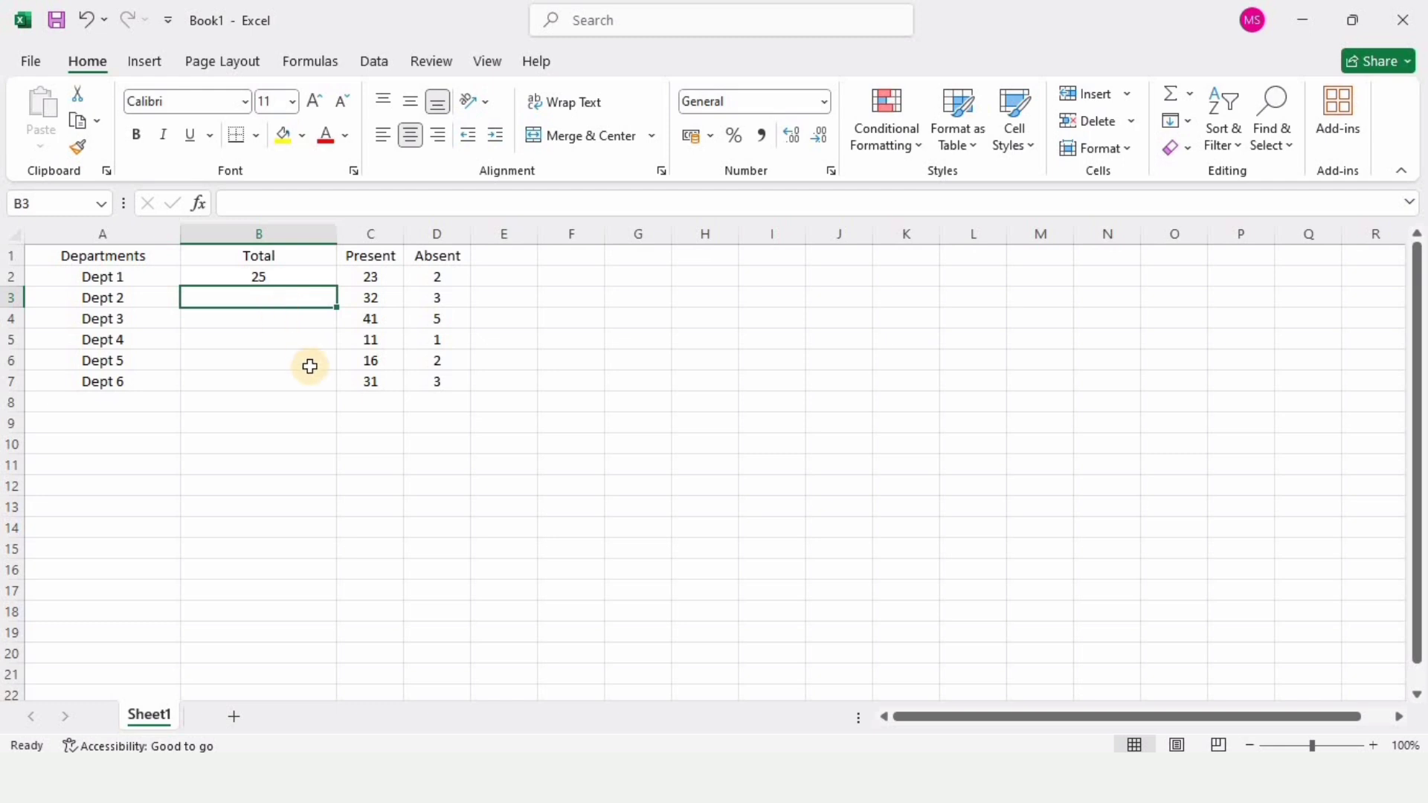
type("35")
key("Return")
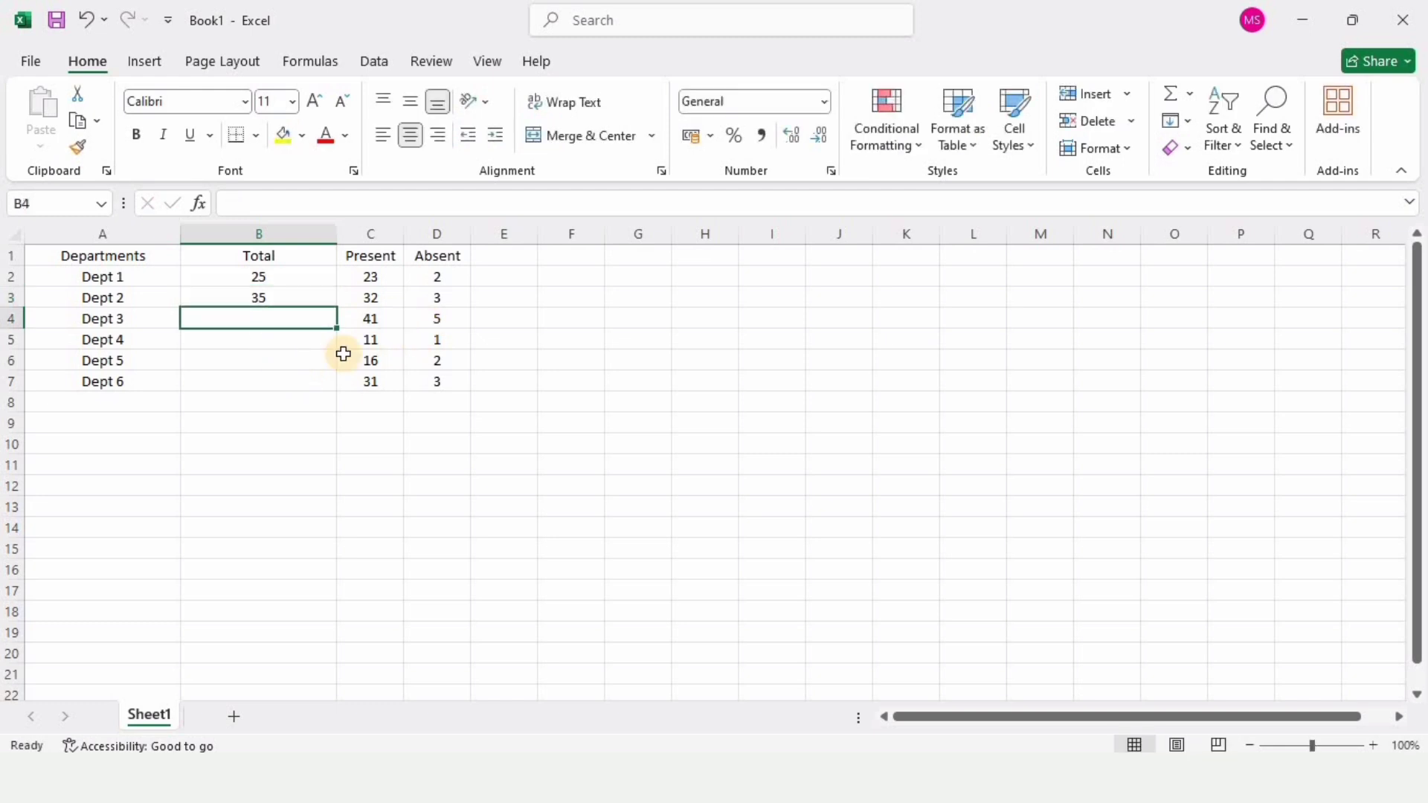
type("46")
key("Return")
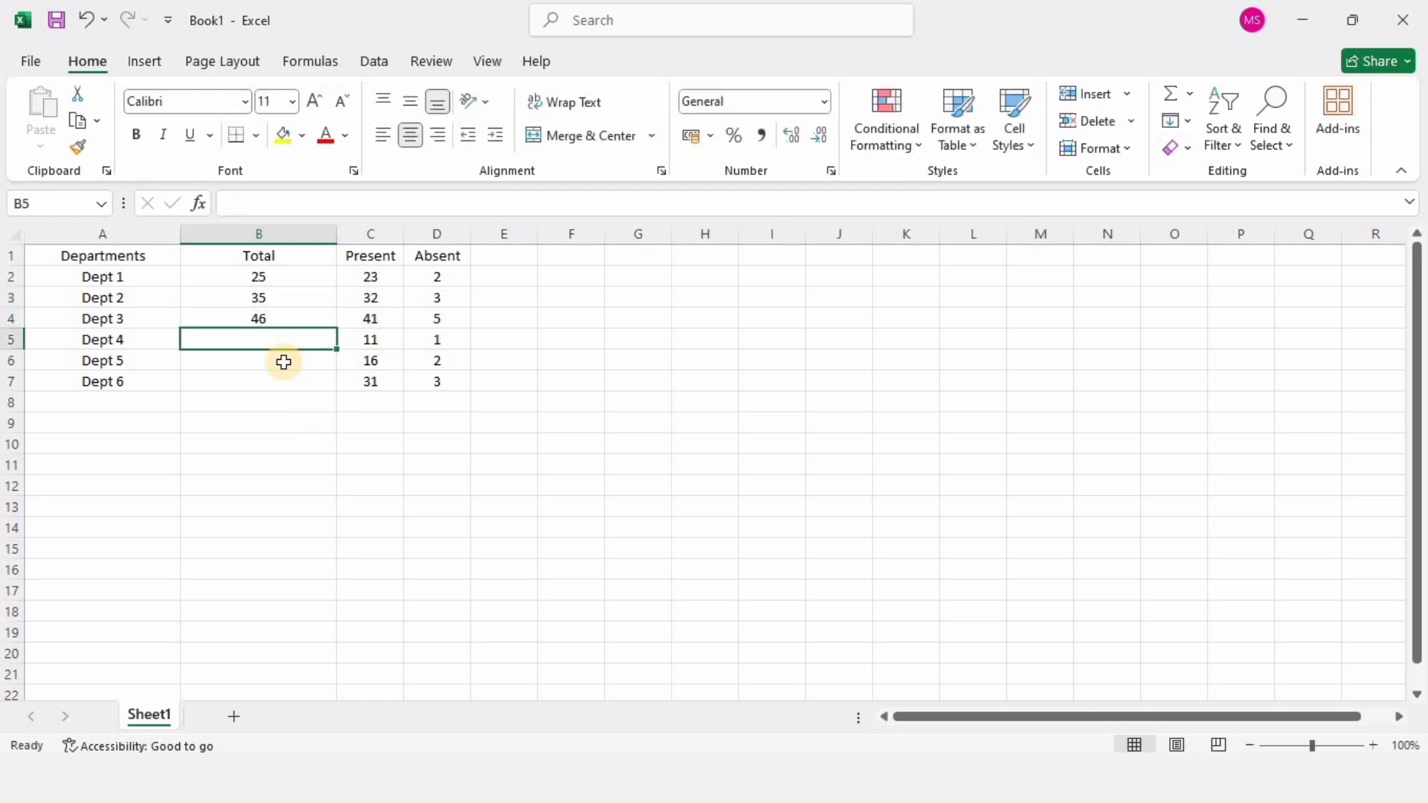
type("12")
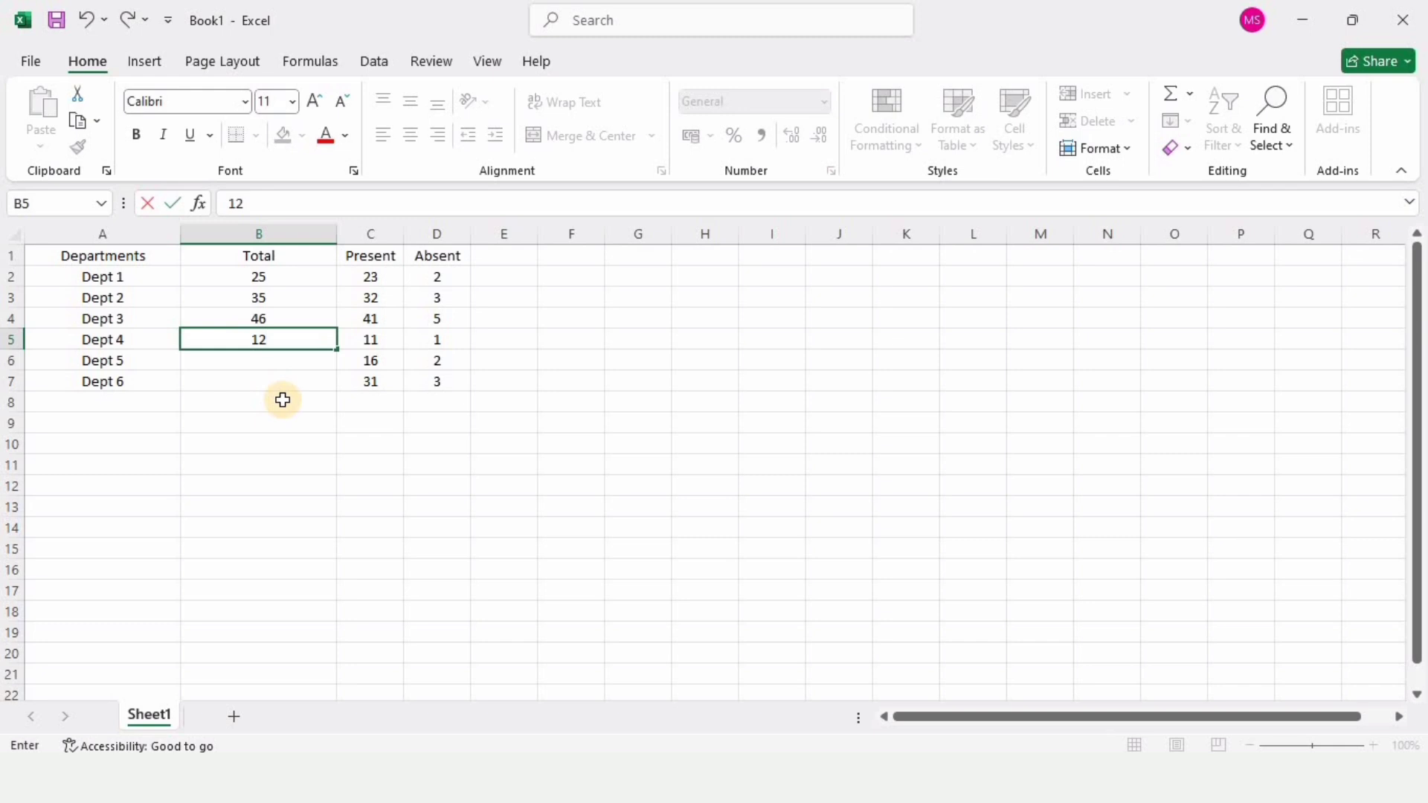
key("Return")
type("18")
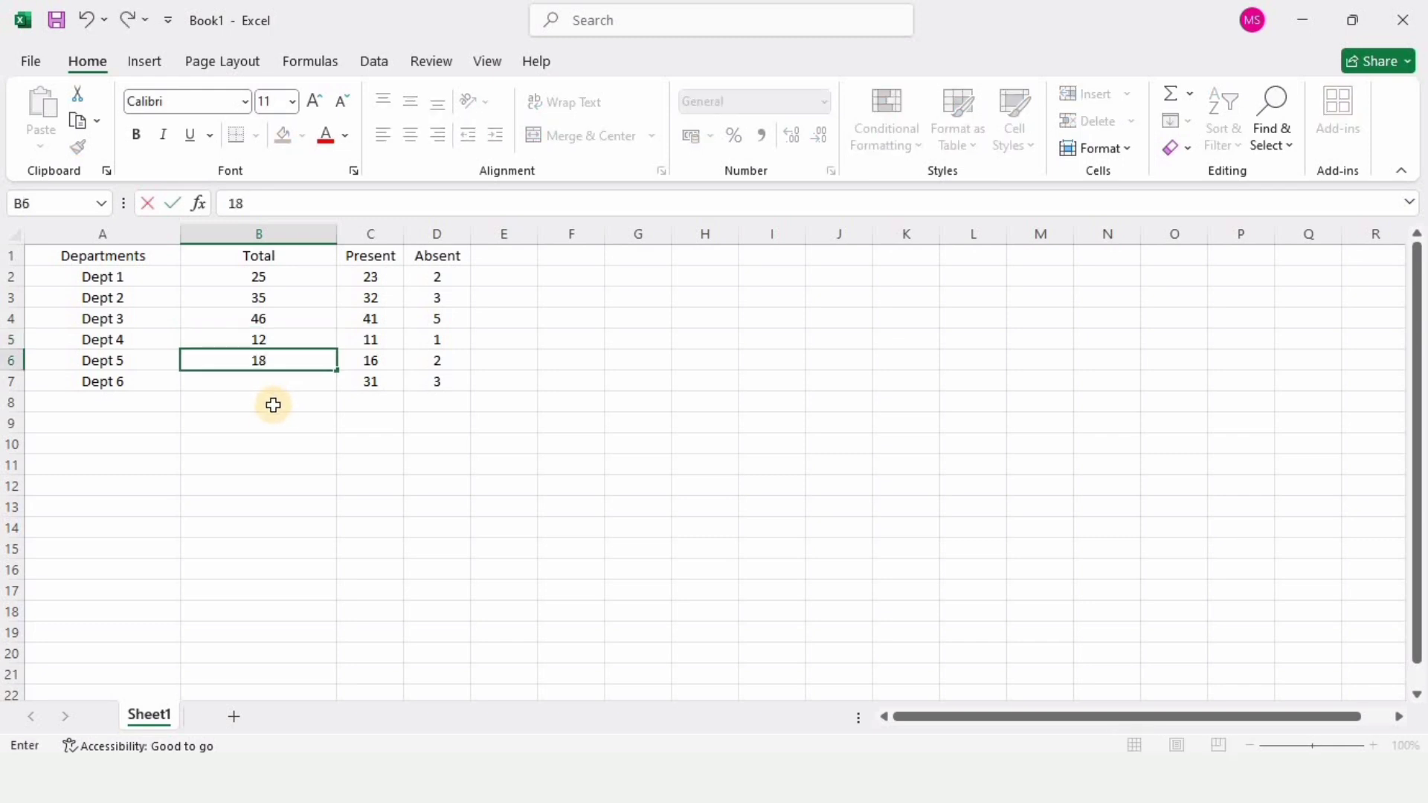
key("Return")
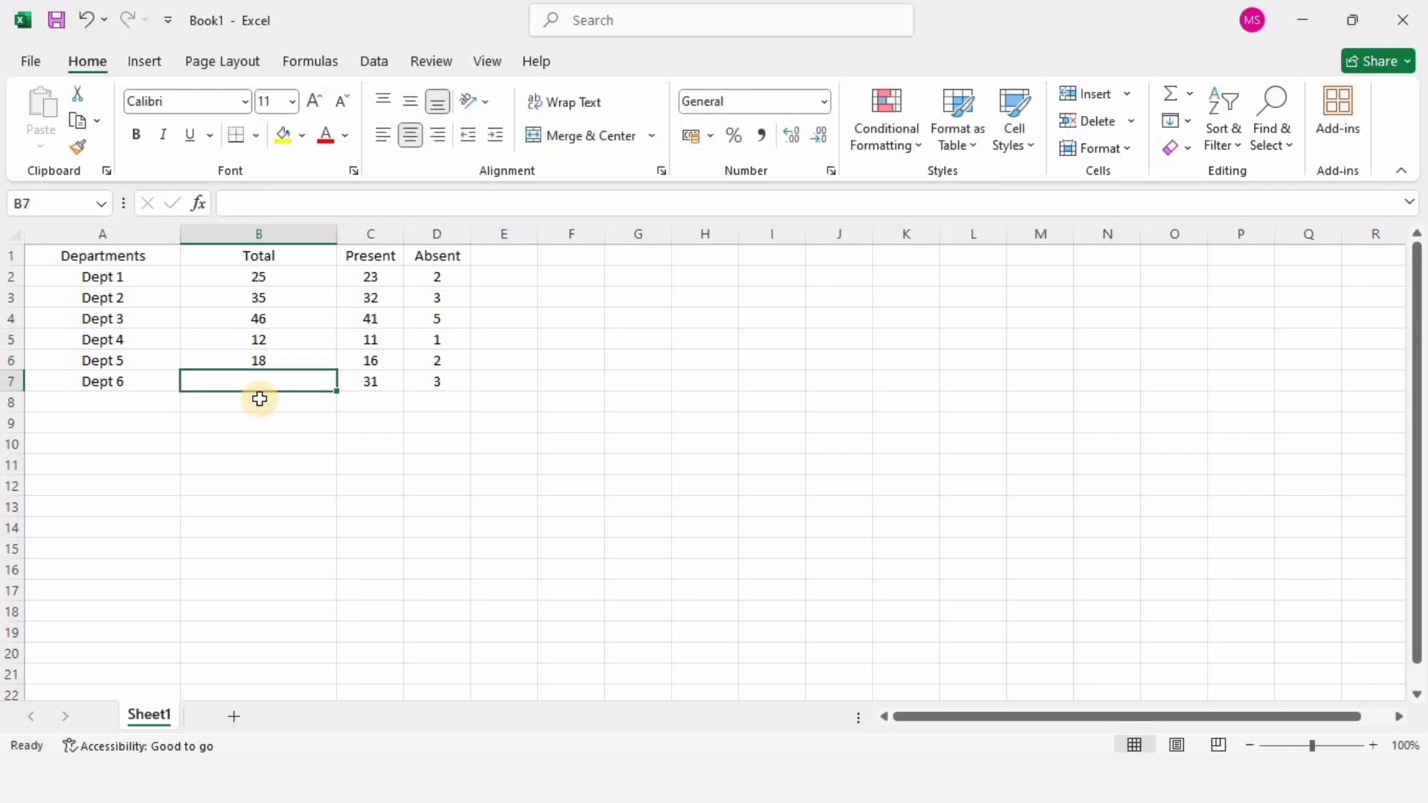
type("34")
key("Return")
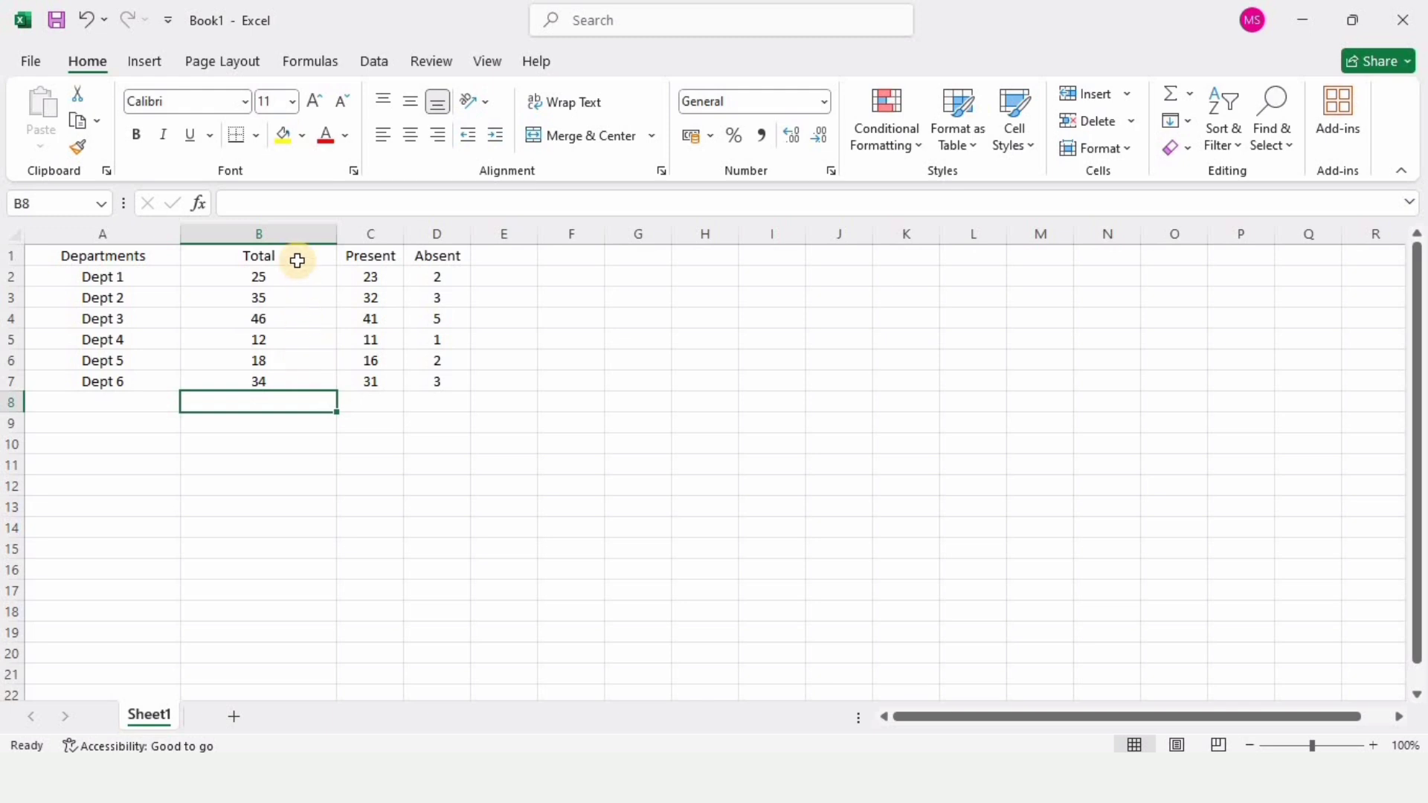
left_click(377, 234)
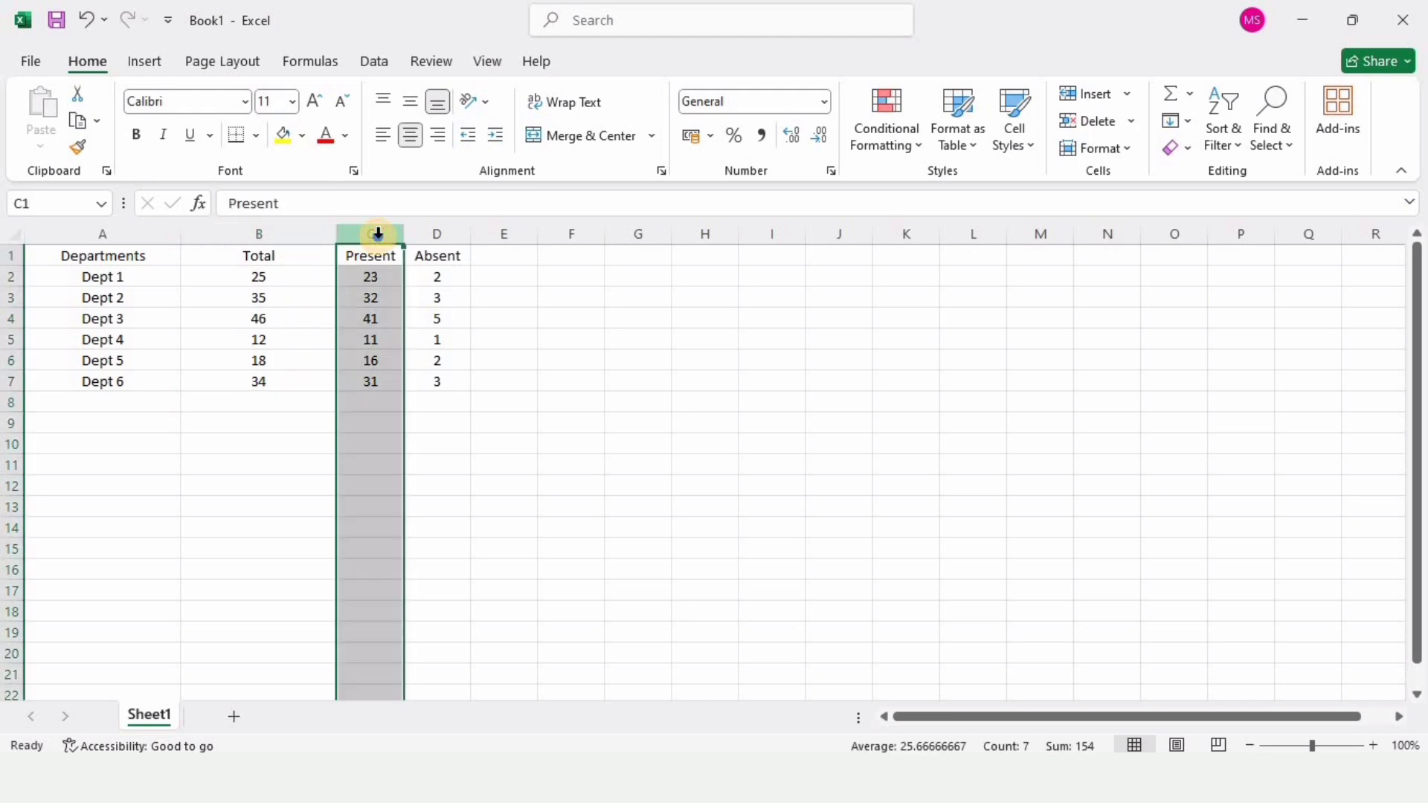
right_click(379, 233)
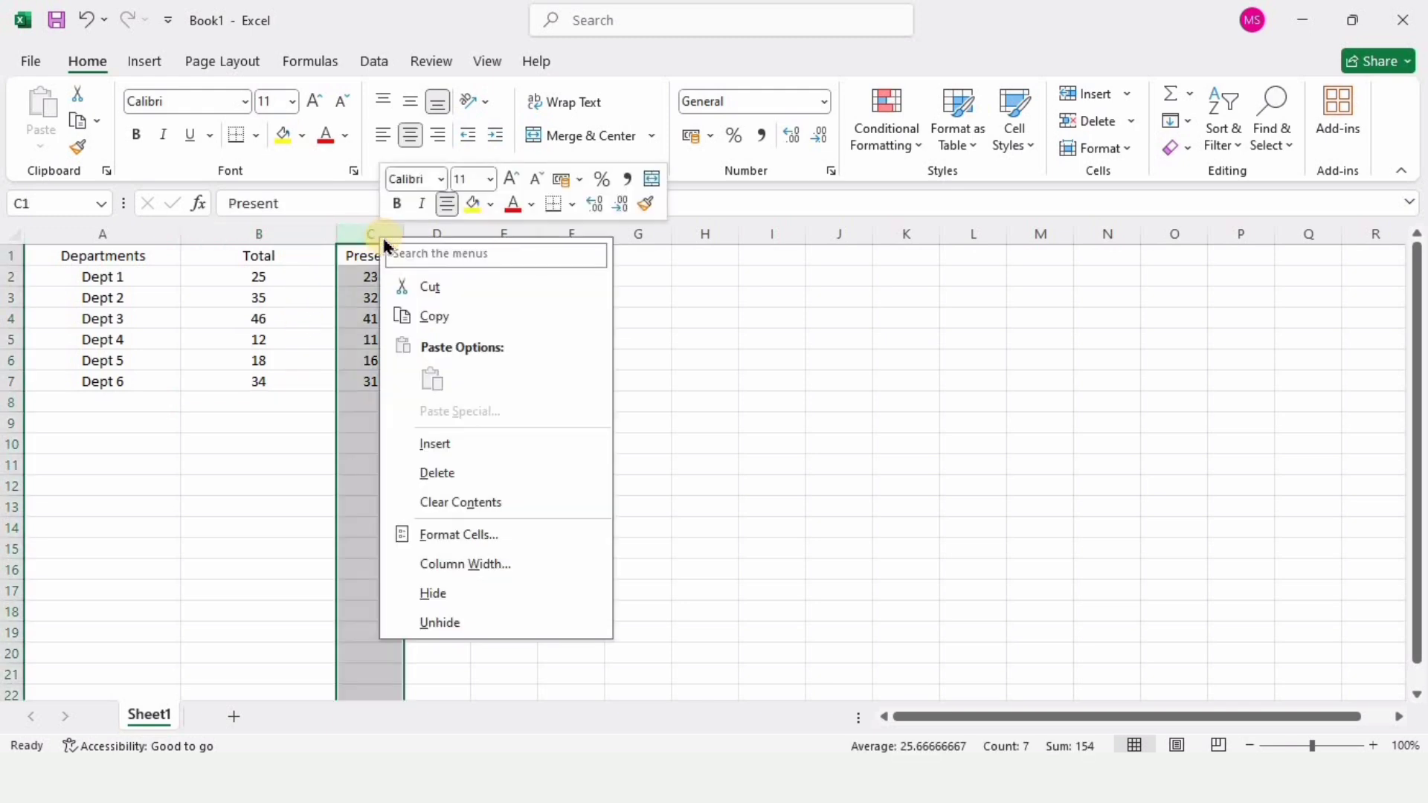
left_click(468, 564)
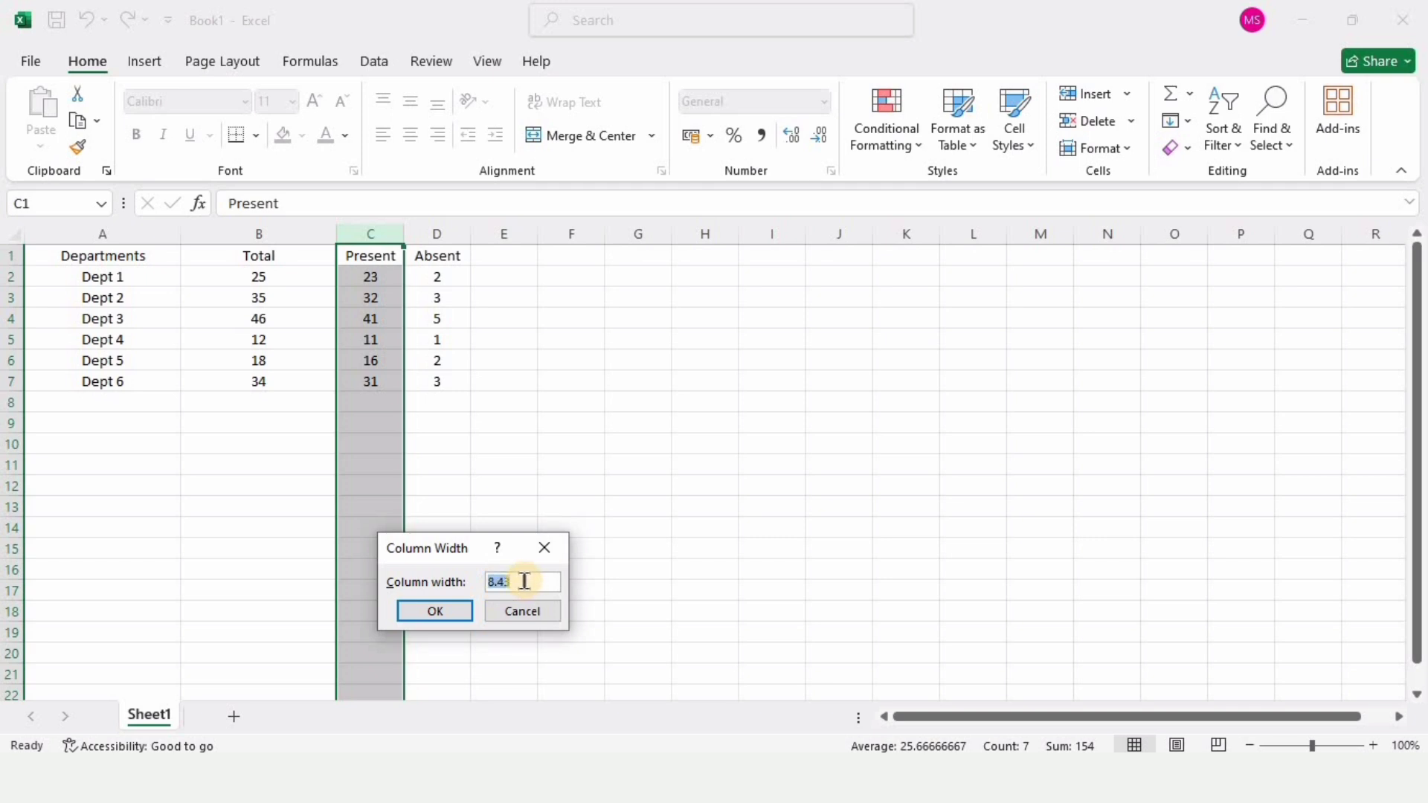
left_click(544, 543)
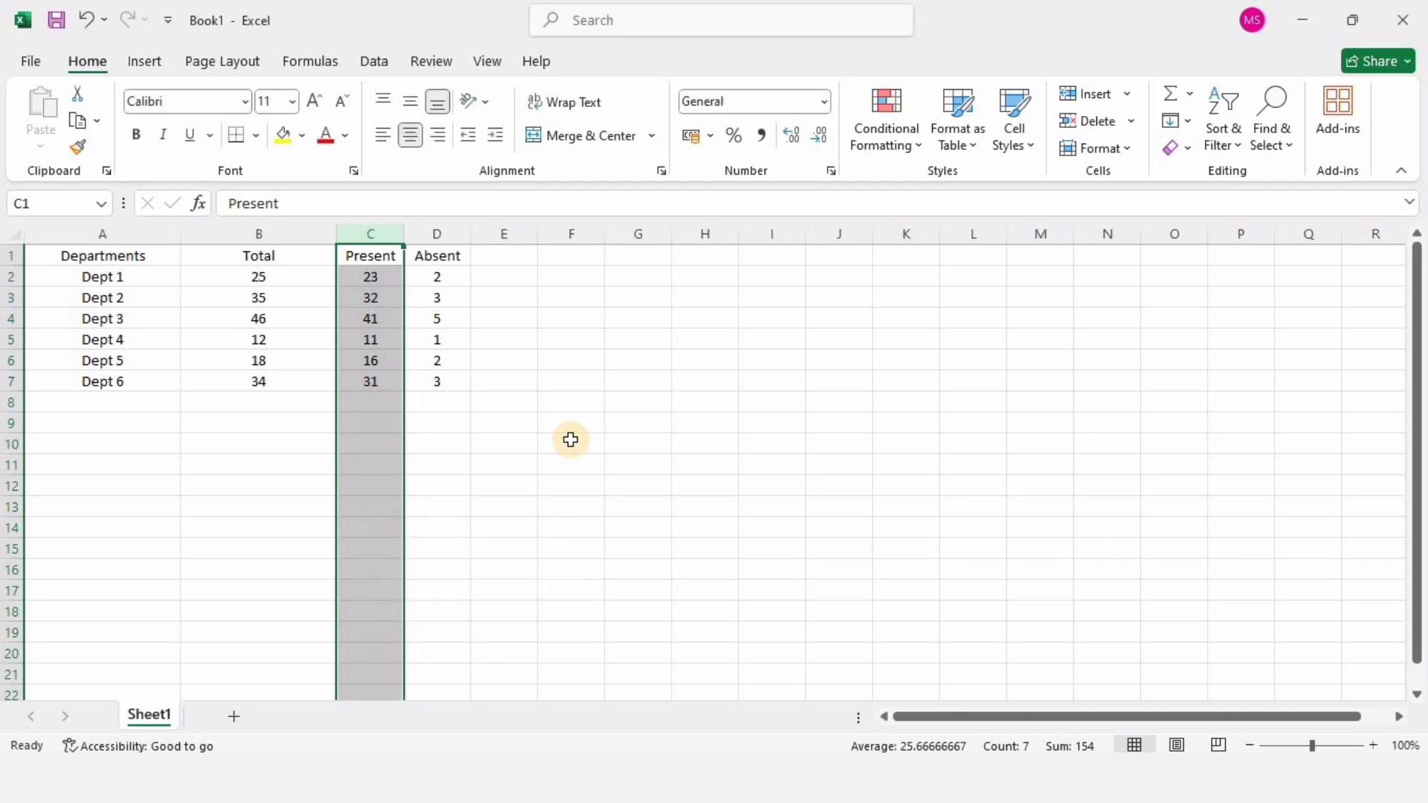
left_click(570, 440)
Set the width of the Total, Present and Absent columns to 10.
left_click(285, 235)
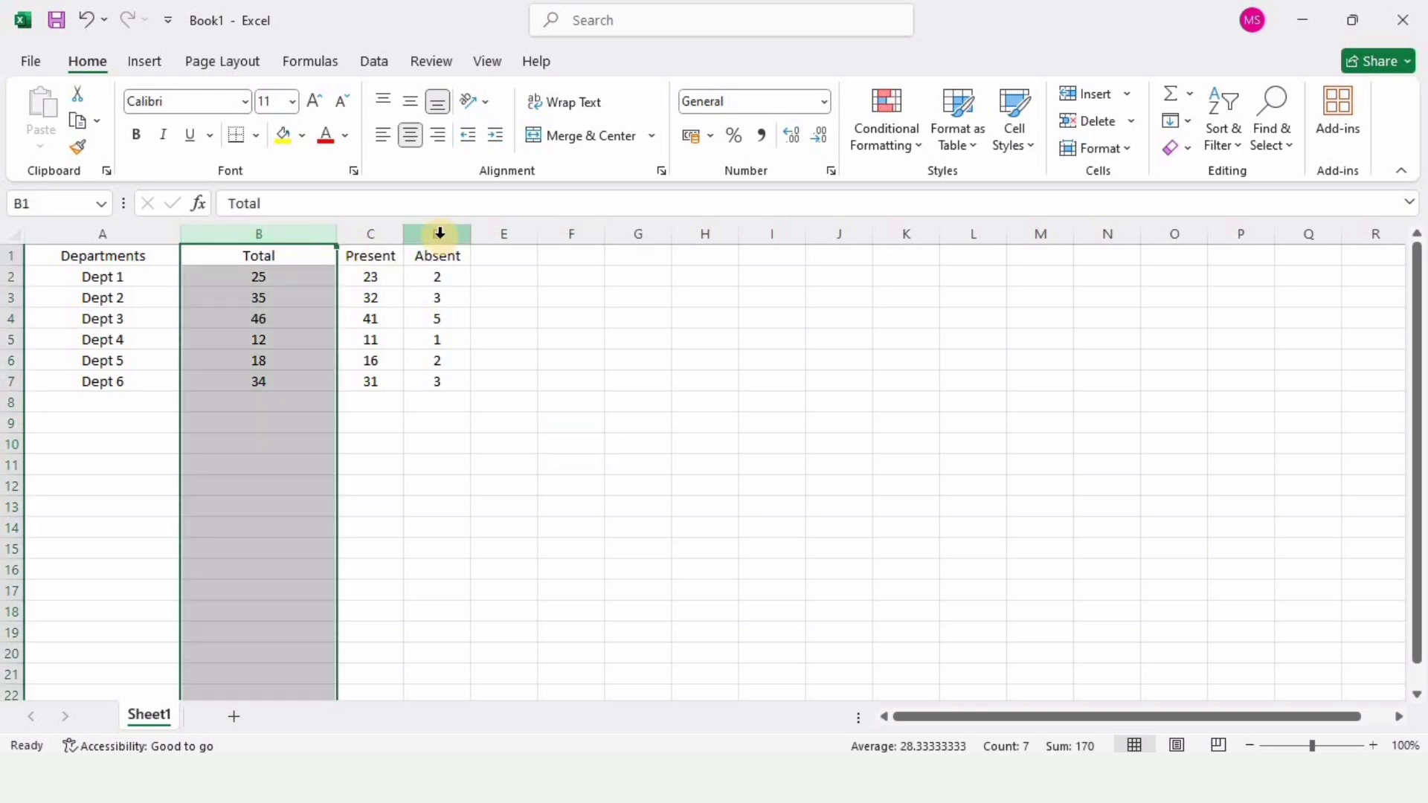
mouse_move(393, 235)
left_mouse_down()
mouse_move(458, 234)
mouse_move(414, 235)
left_mouse_up()
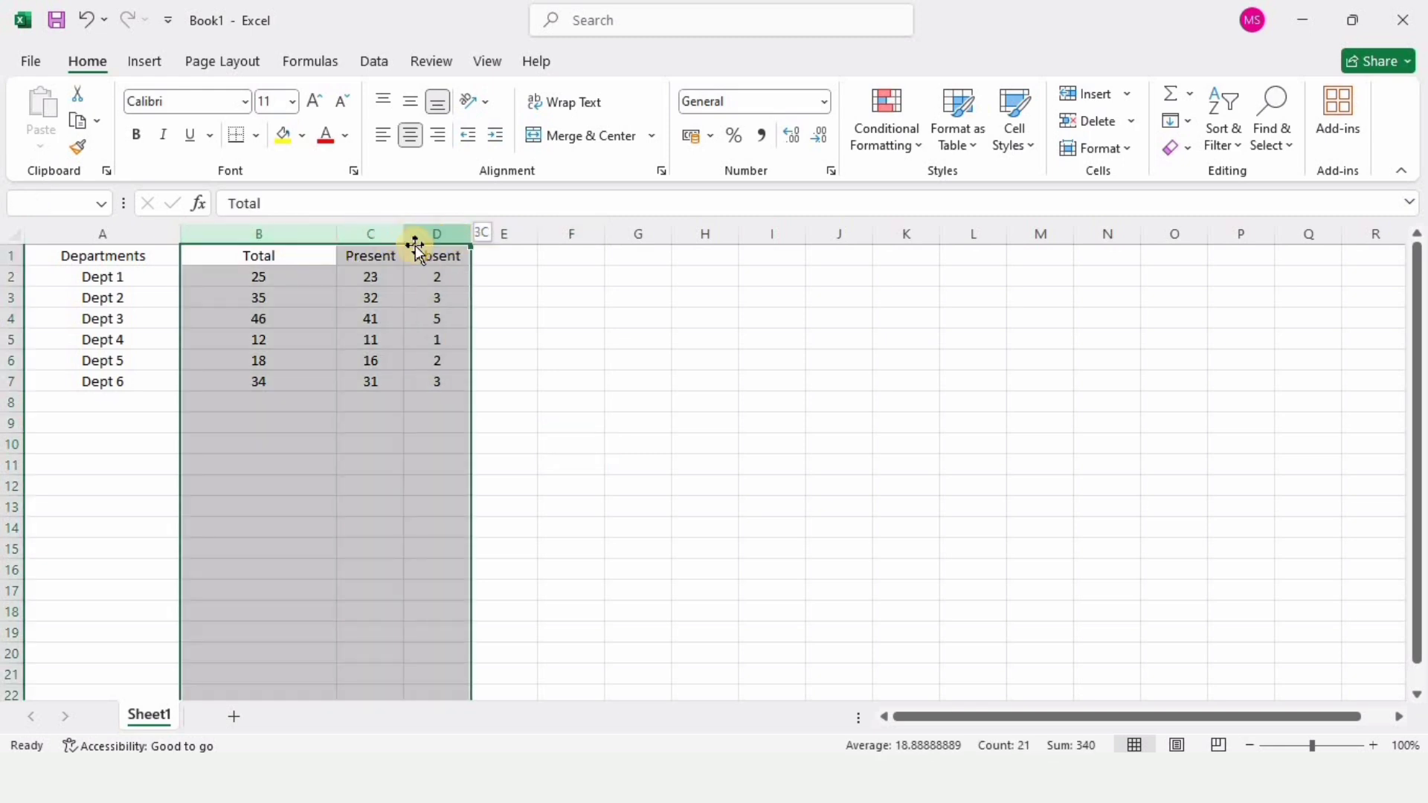
right_click(375, 235)
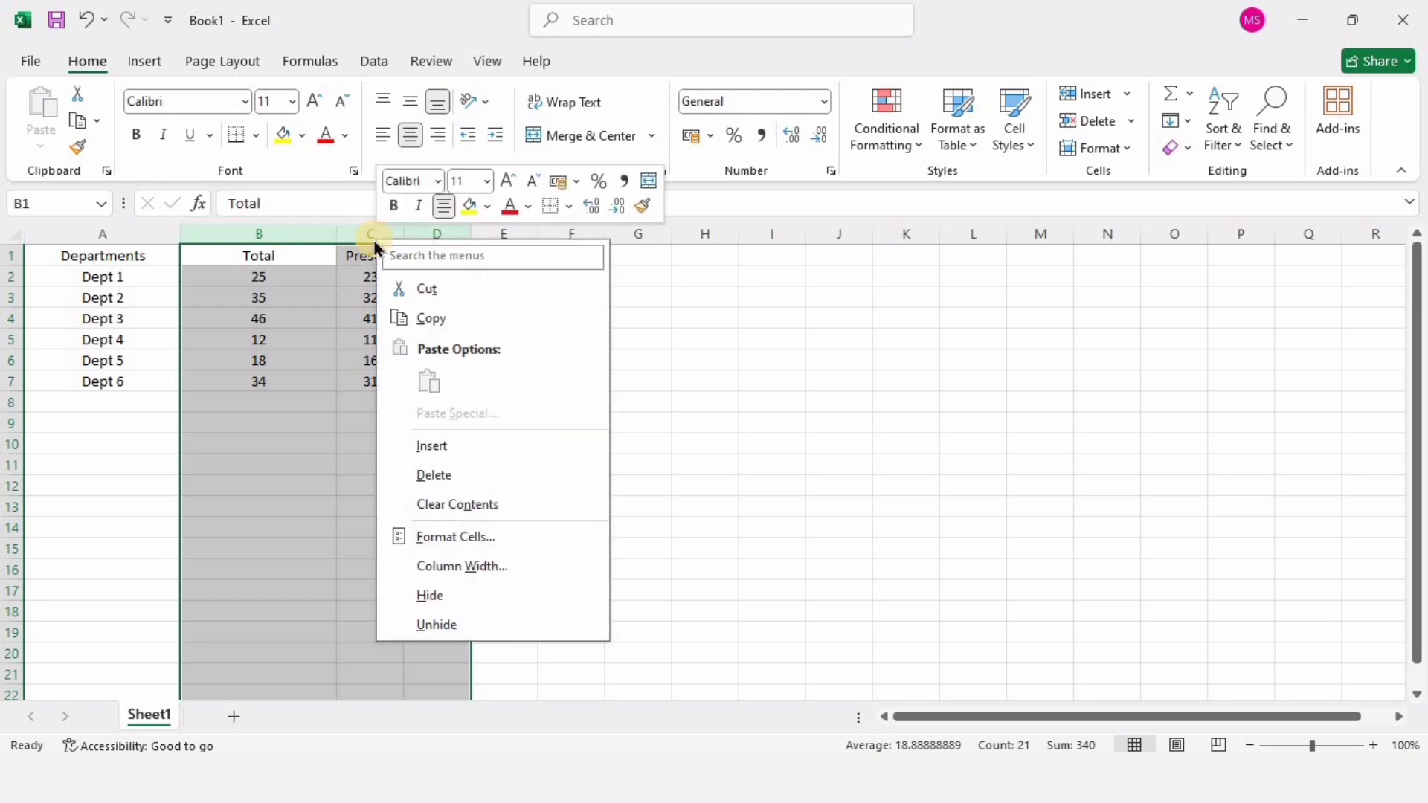
left_click(434, 567)
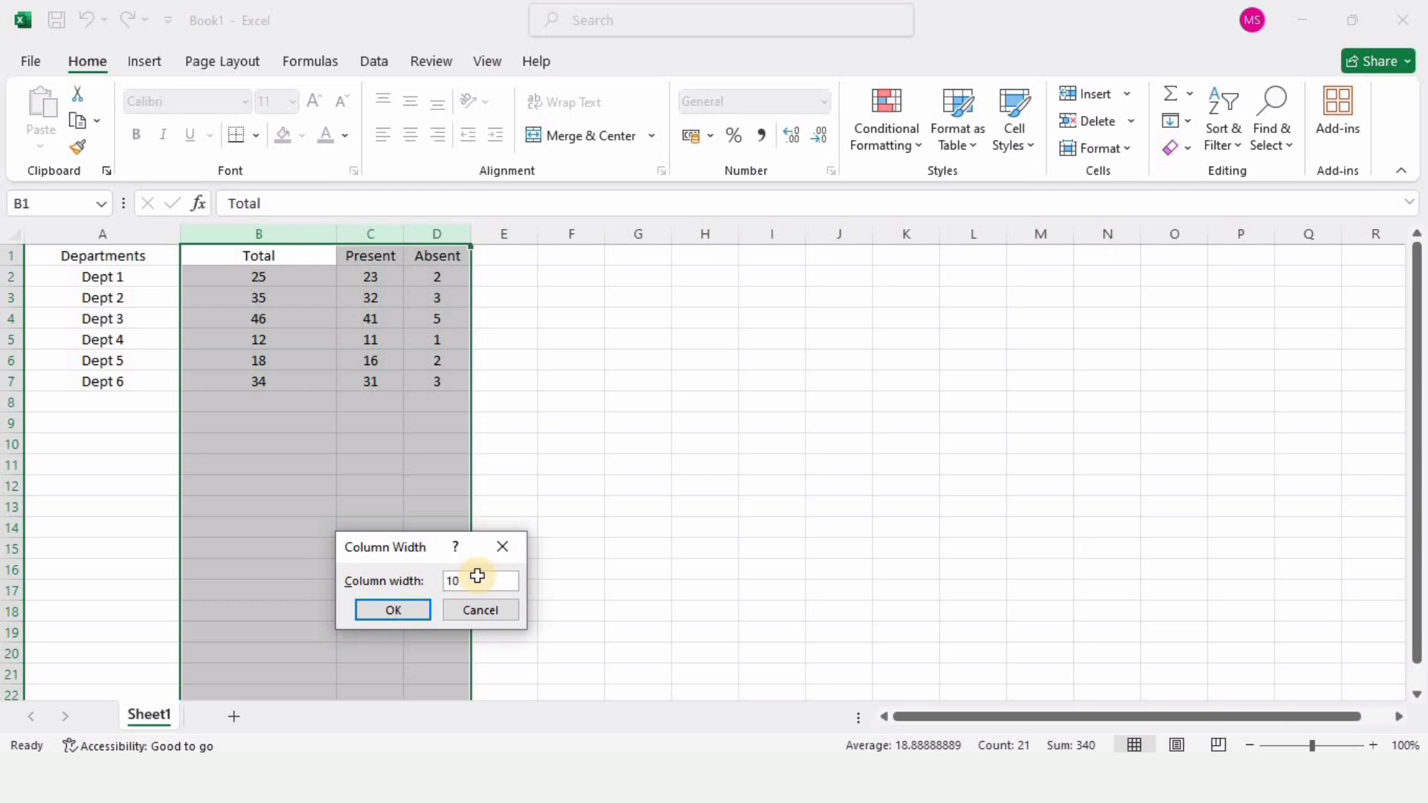
key("Return")
left_click(543, 513)
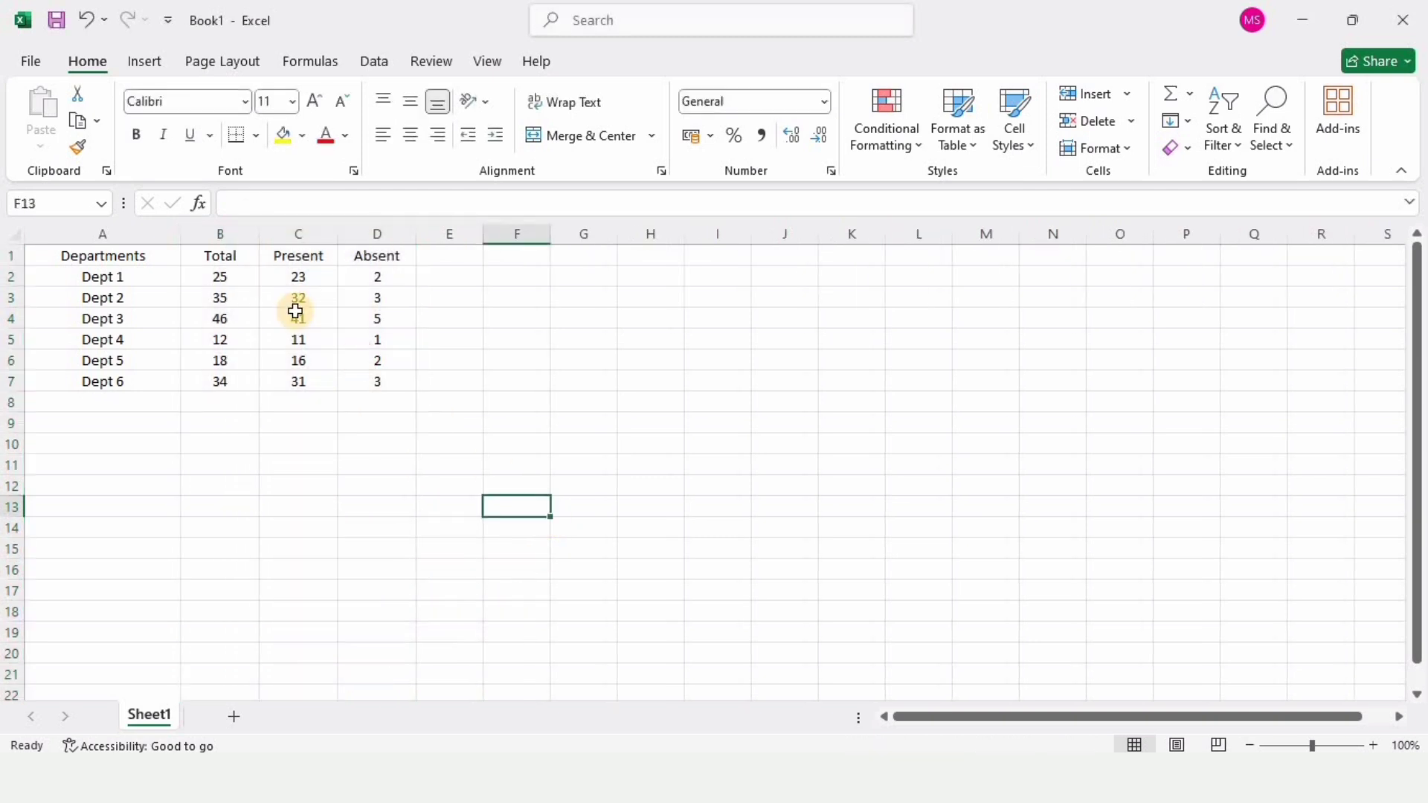
left_click_drag(220, 234, 415, 382)
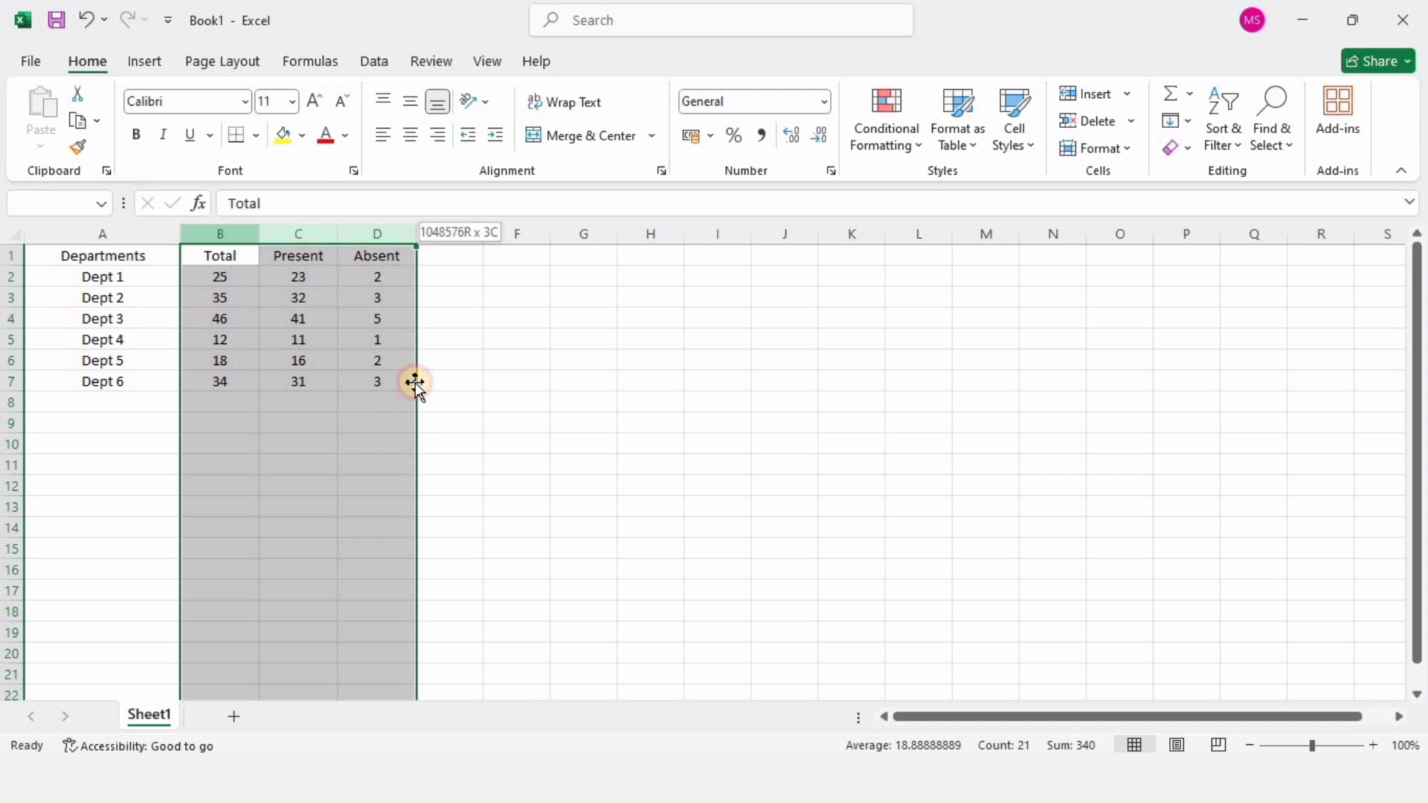
left_click(449, 416)
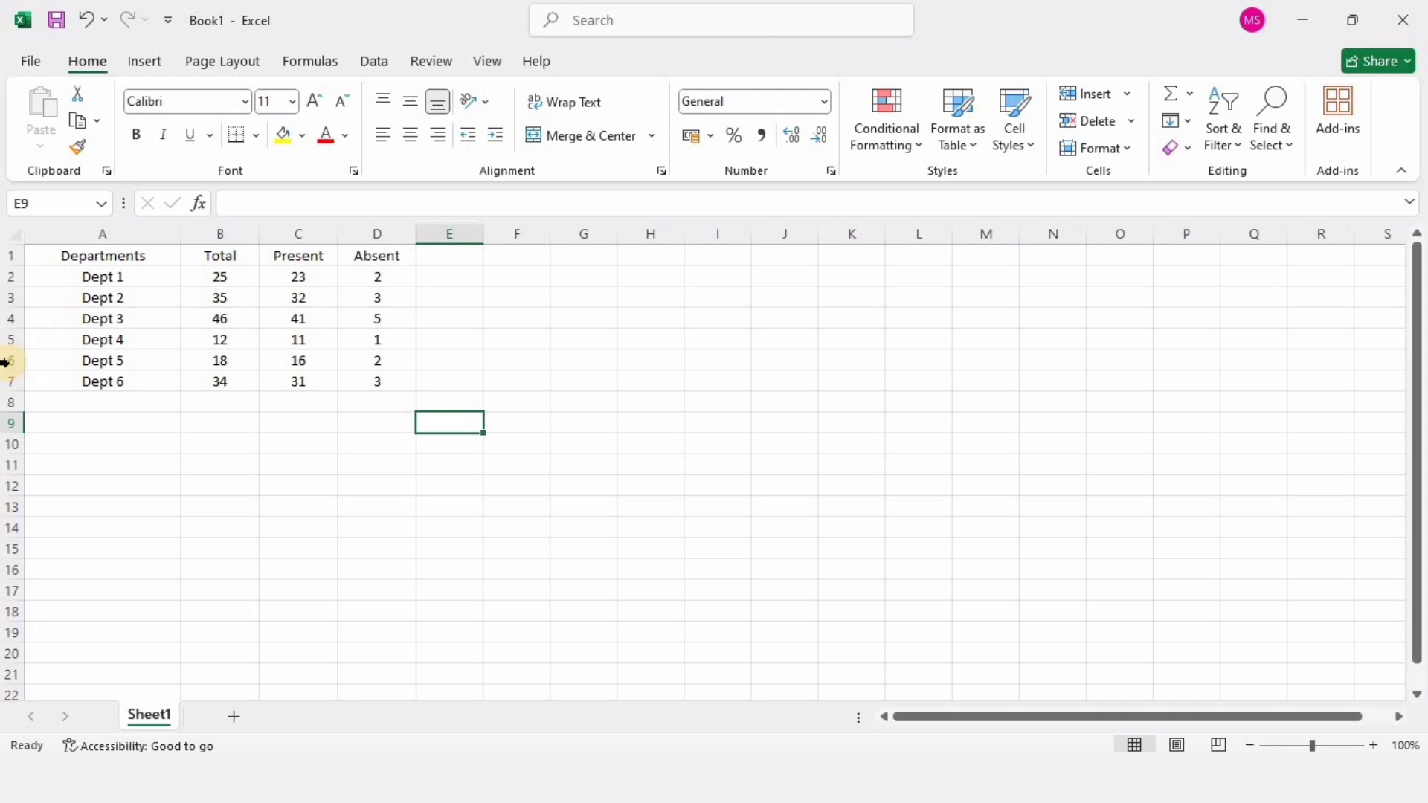
Insert an empty row between the Dept 4 and Dept 5 rows.
left_click_drag(10, 360, 10, 339)
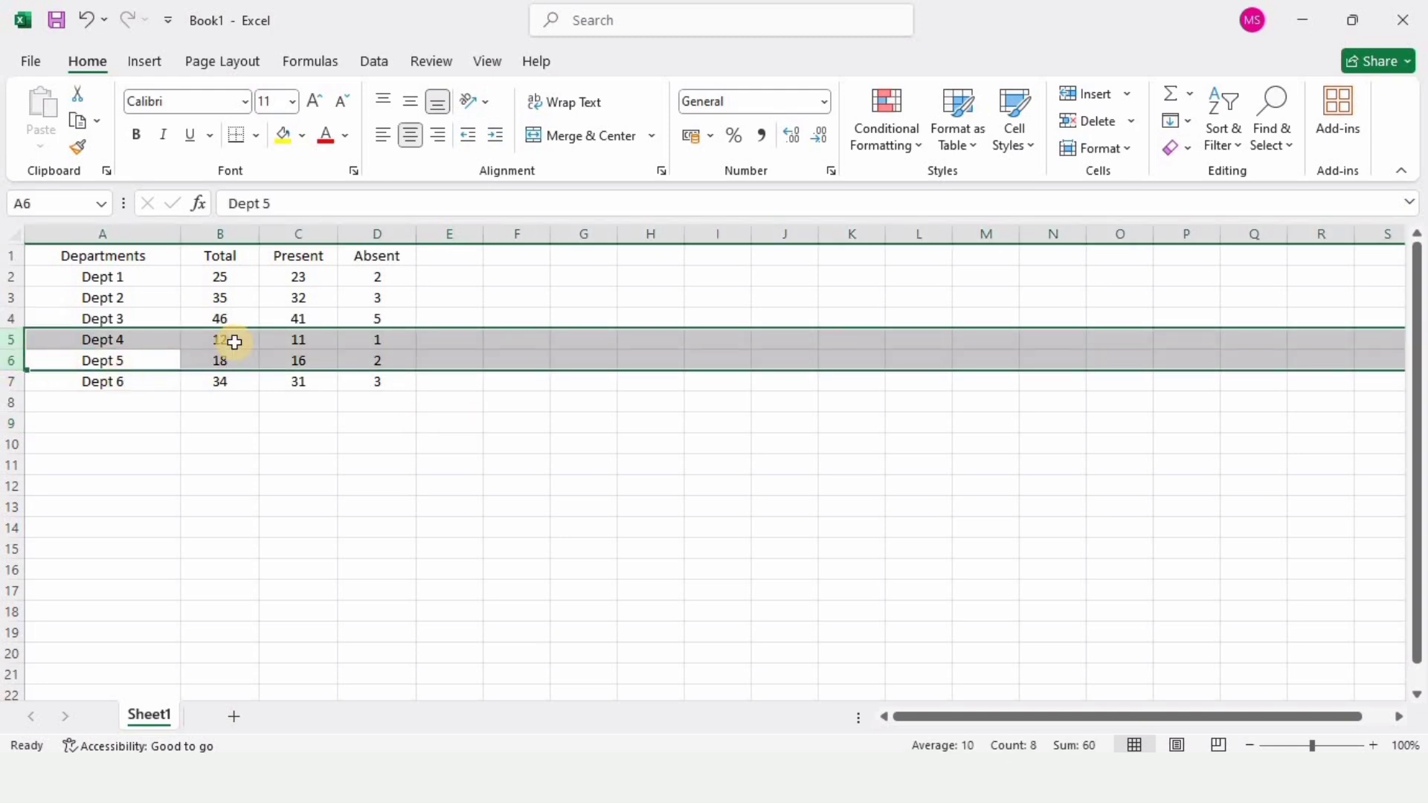
left_click(5, 362)
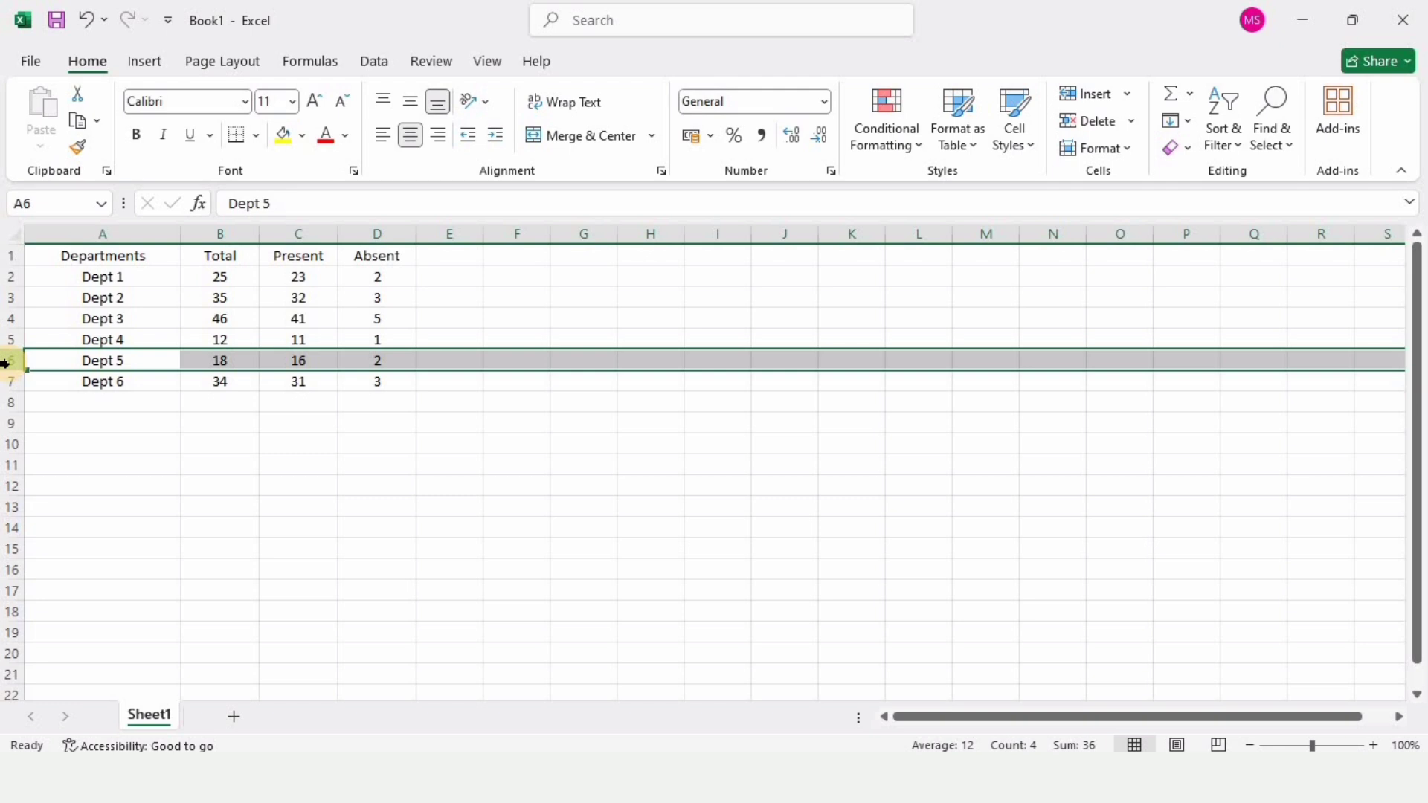
right_click(9, 365)
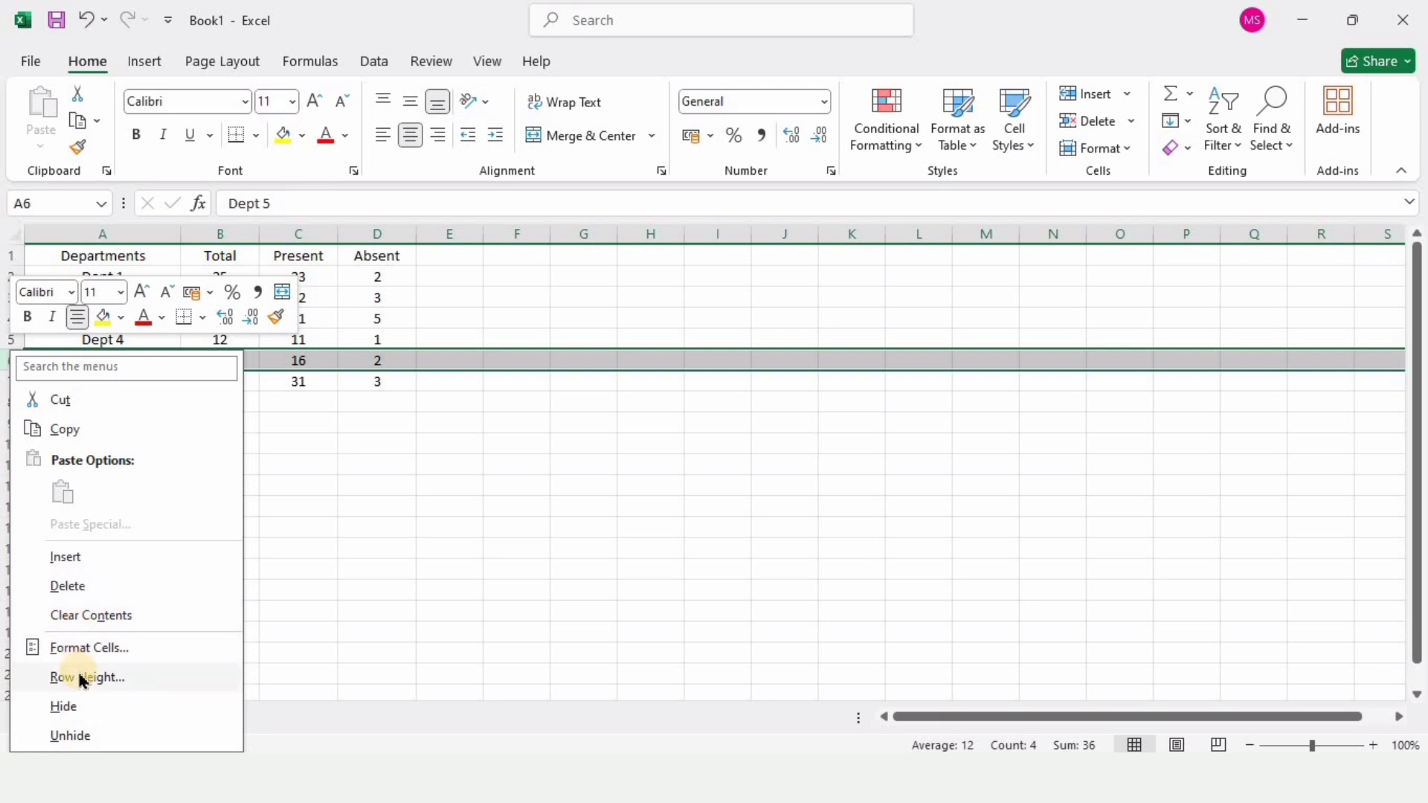
left_click(66, 558)
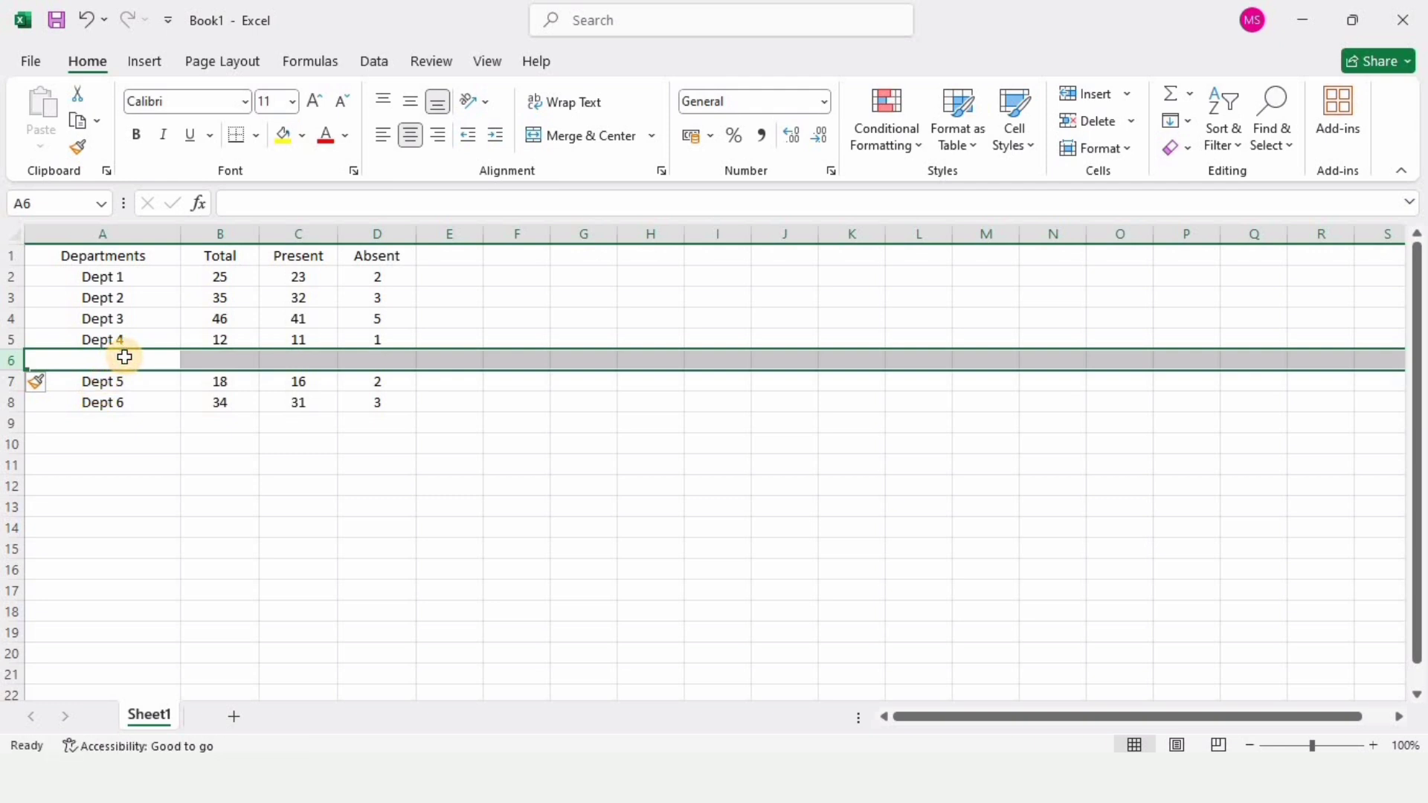
Fill the empty row 6 with Dept 5, total 15, present 14 and absent 1.
type("Dept 5")
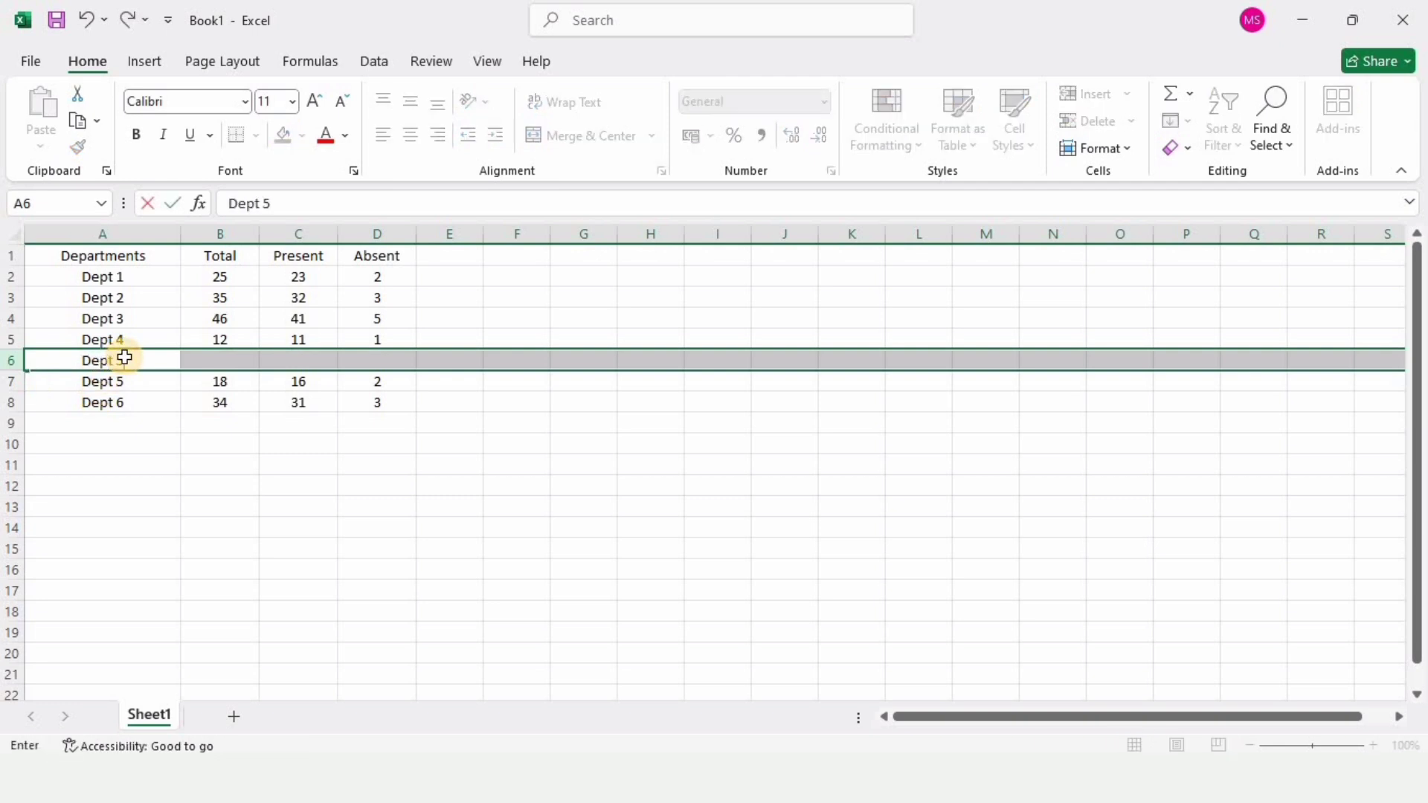
key("Tab")
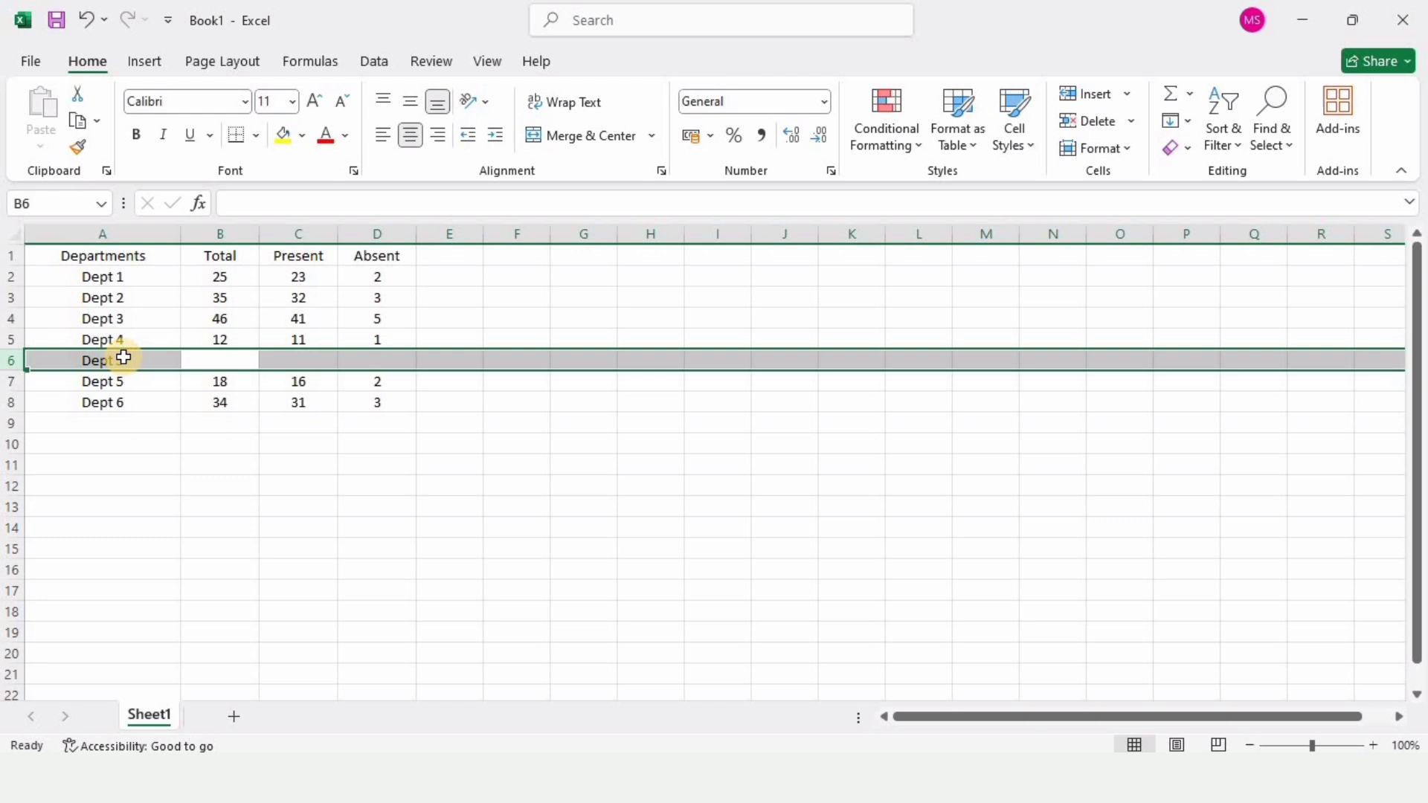
left_click(235, 360)
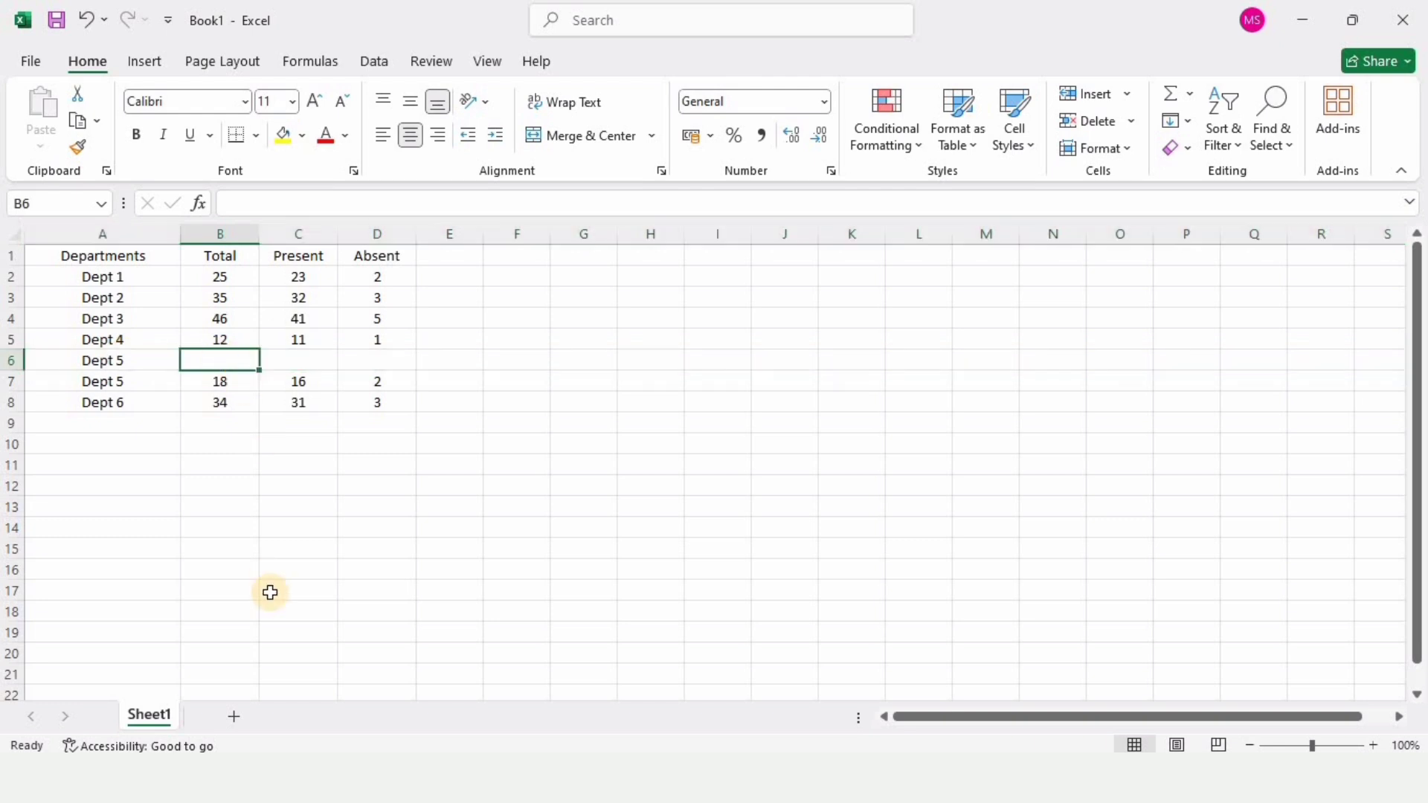
type("15")
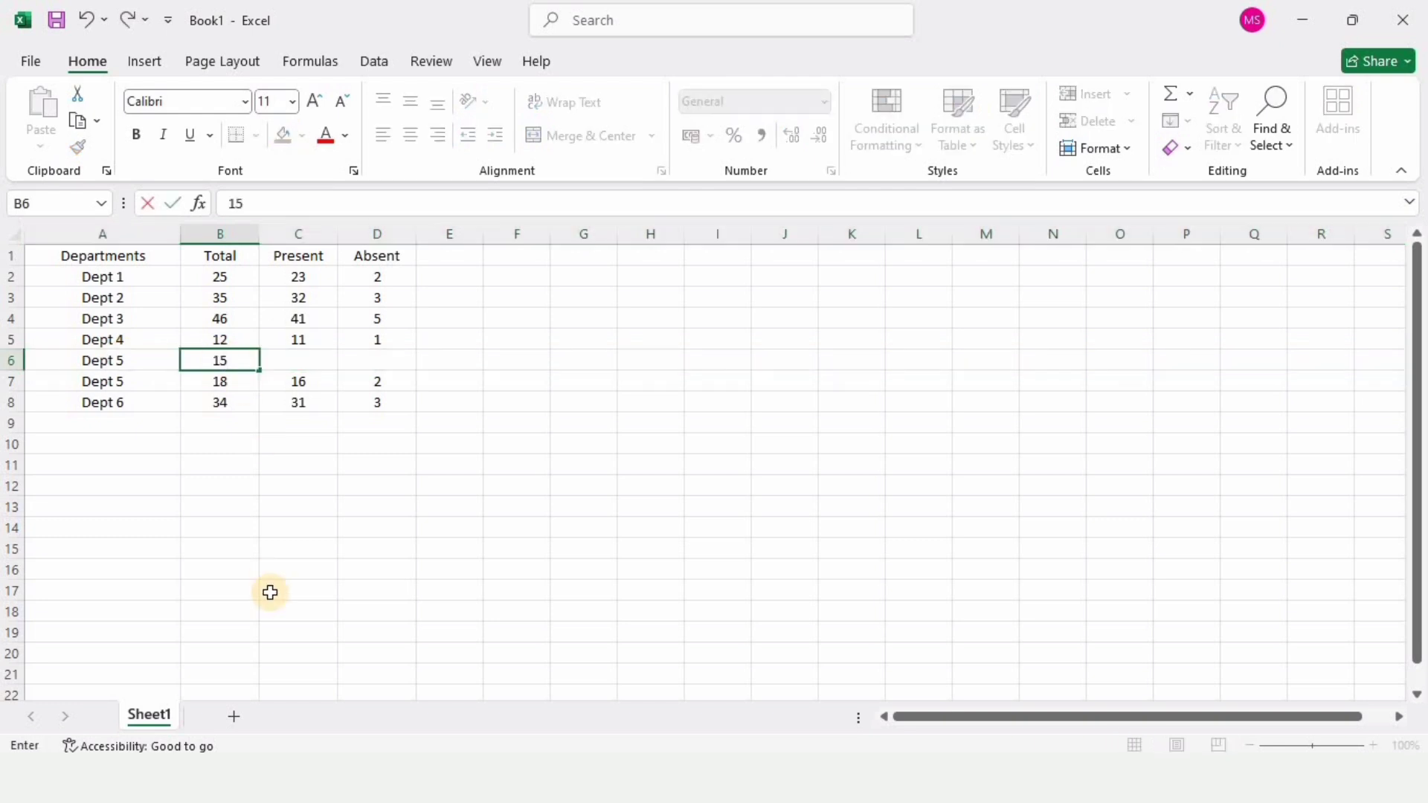
left_click(311, 359)
type("14")
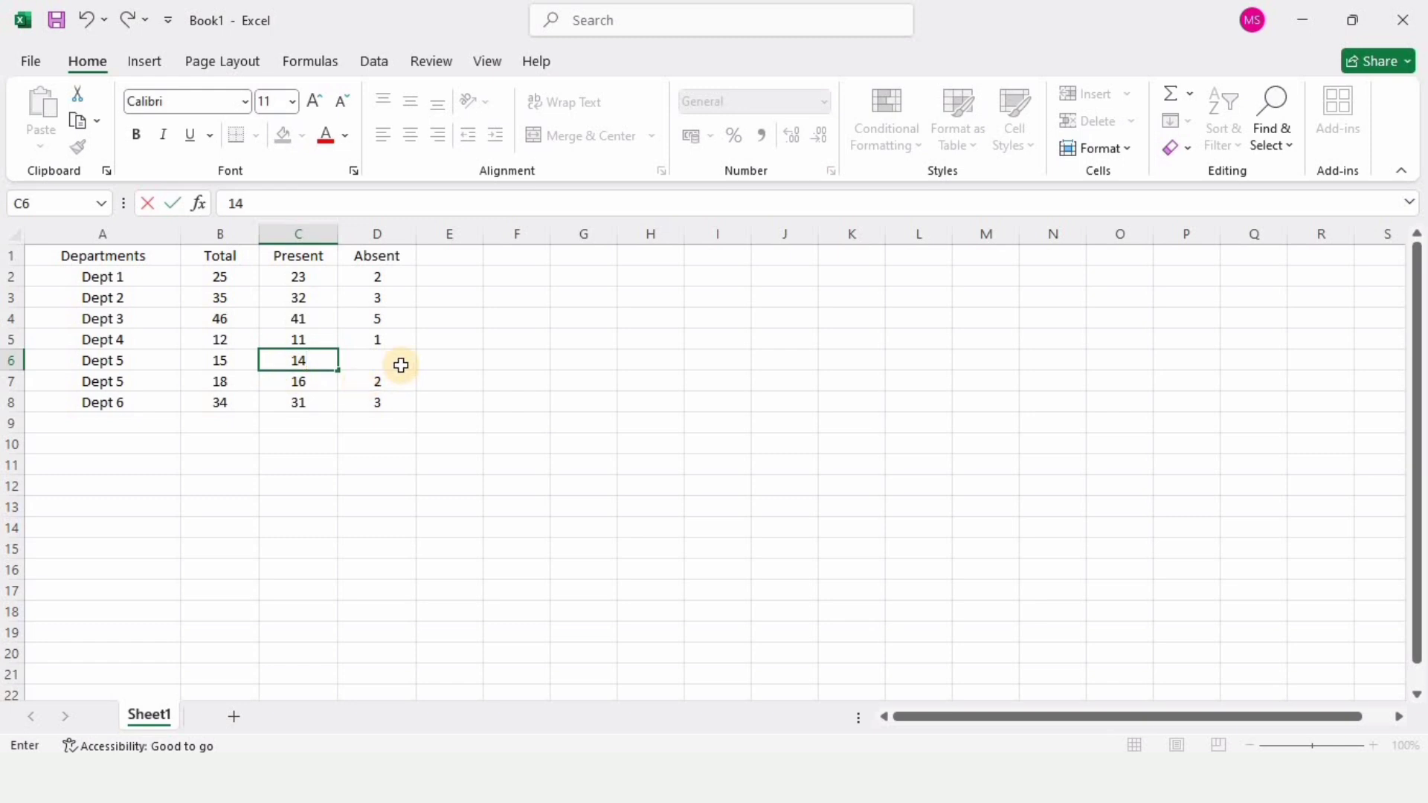
left_click(390, 358)
type("1")
left_click(450, 527)
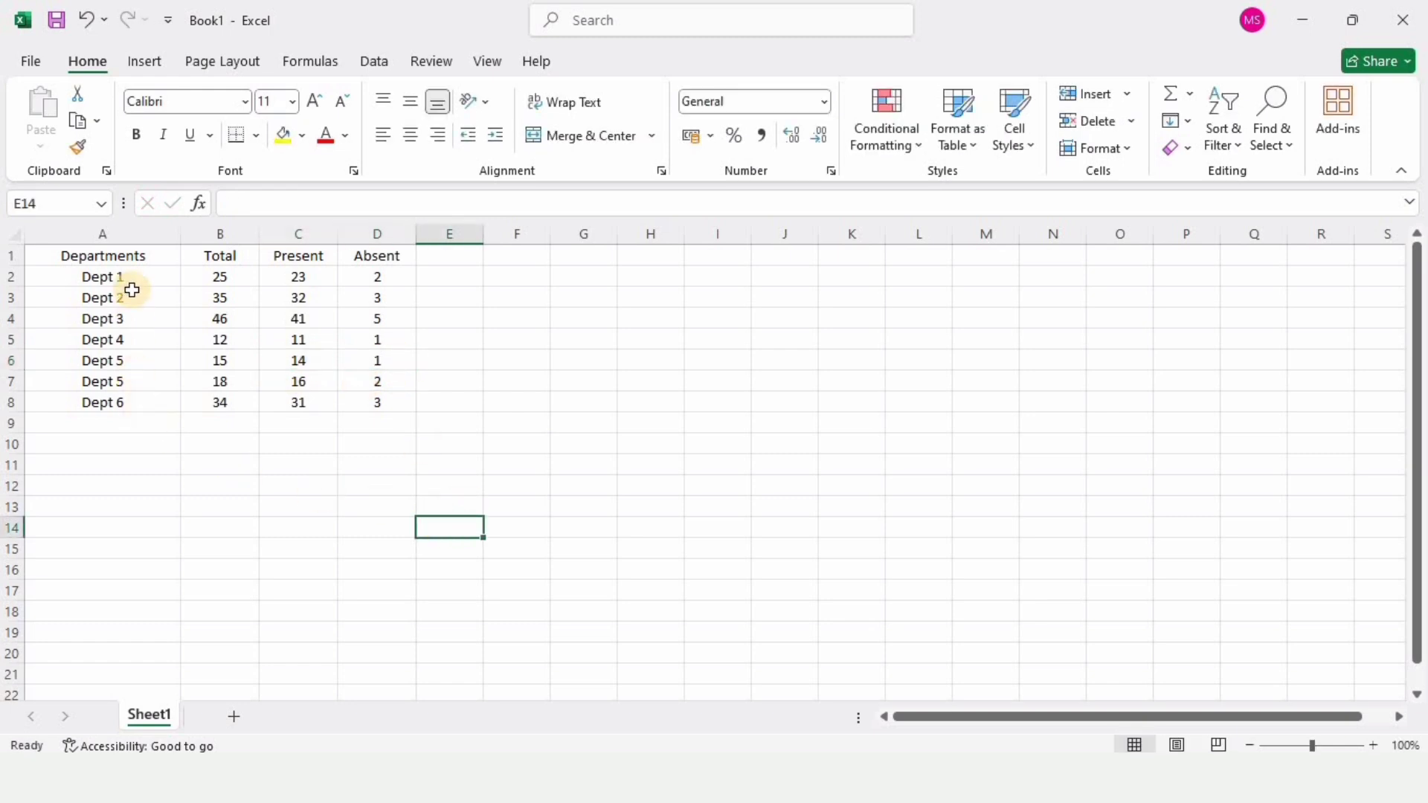
Renumber the departments by auto-filling the series from A2:A6 down to cell A8.
left_click_drag(134, 277, 132, 358)
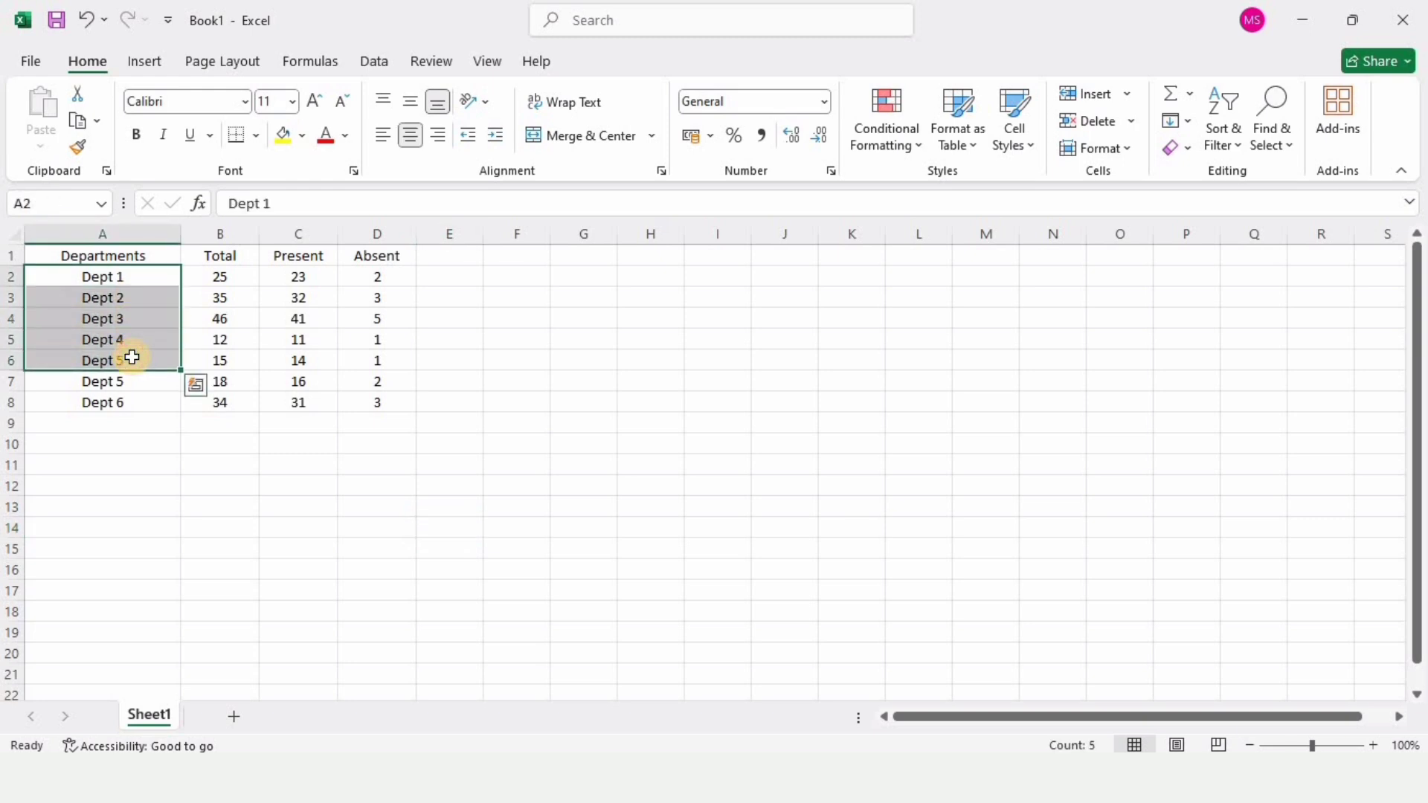
double_click(185, 371)
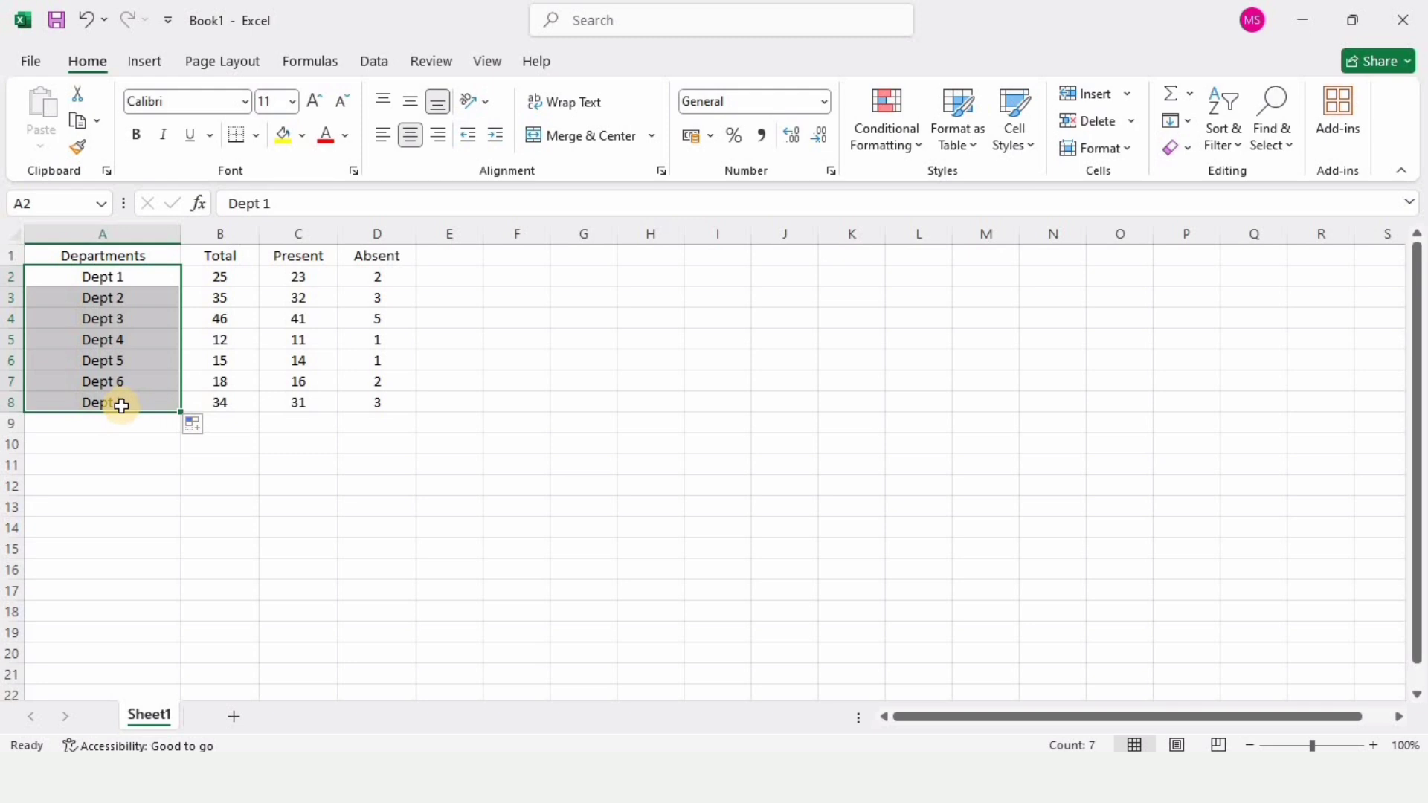
left_click(153, 491)
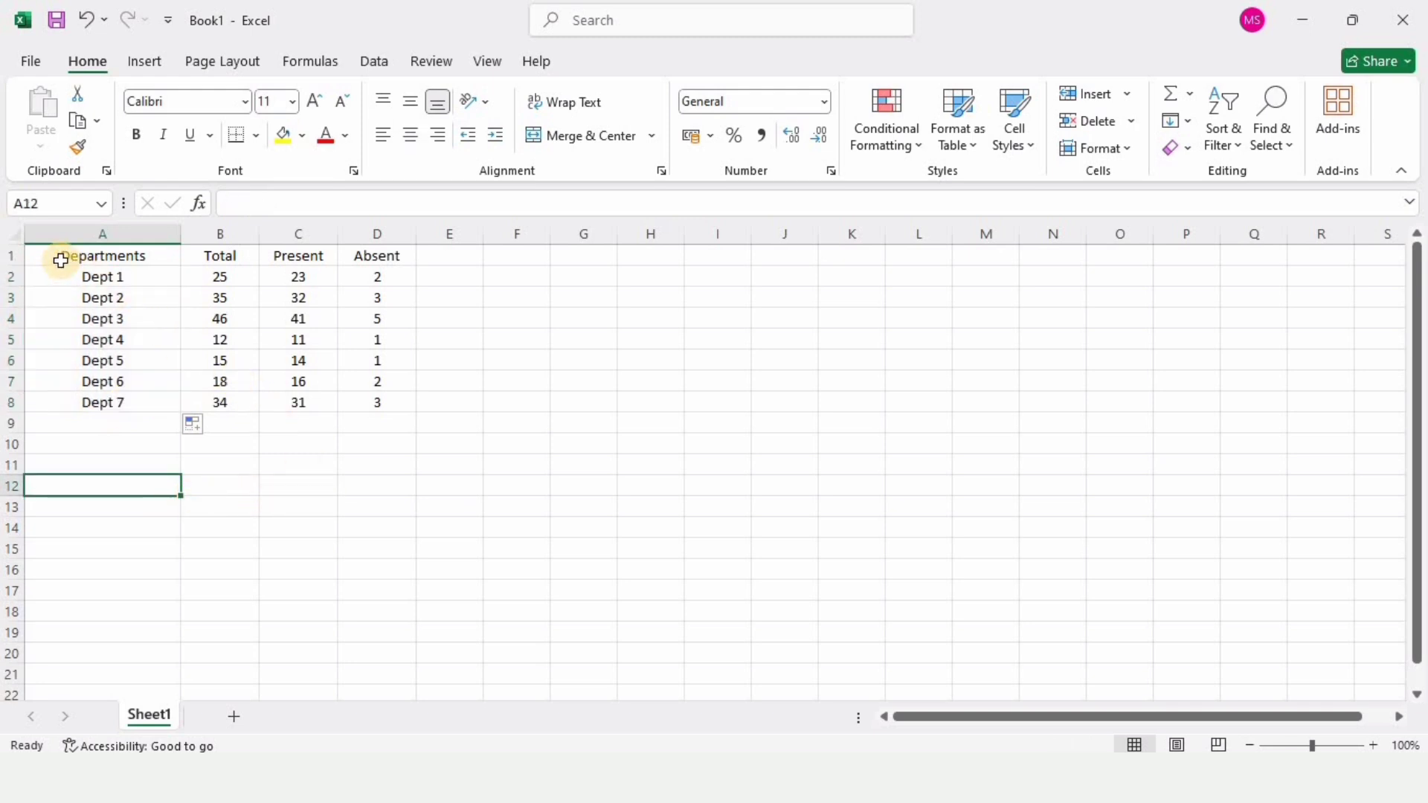
Insert five empty columns between the Departments and Total columns.
left_click(233, 235)
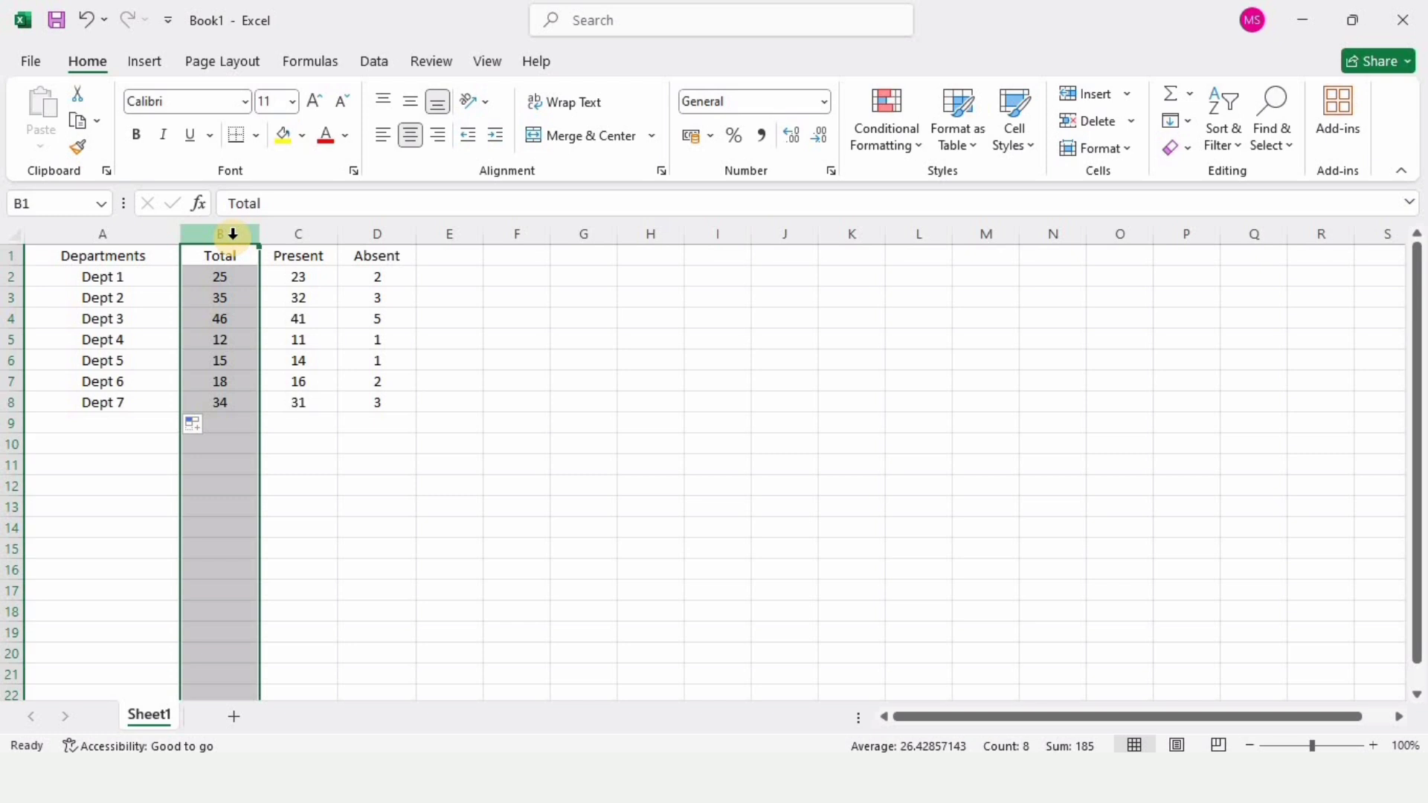
key("ctrl+shift+plus")
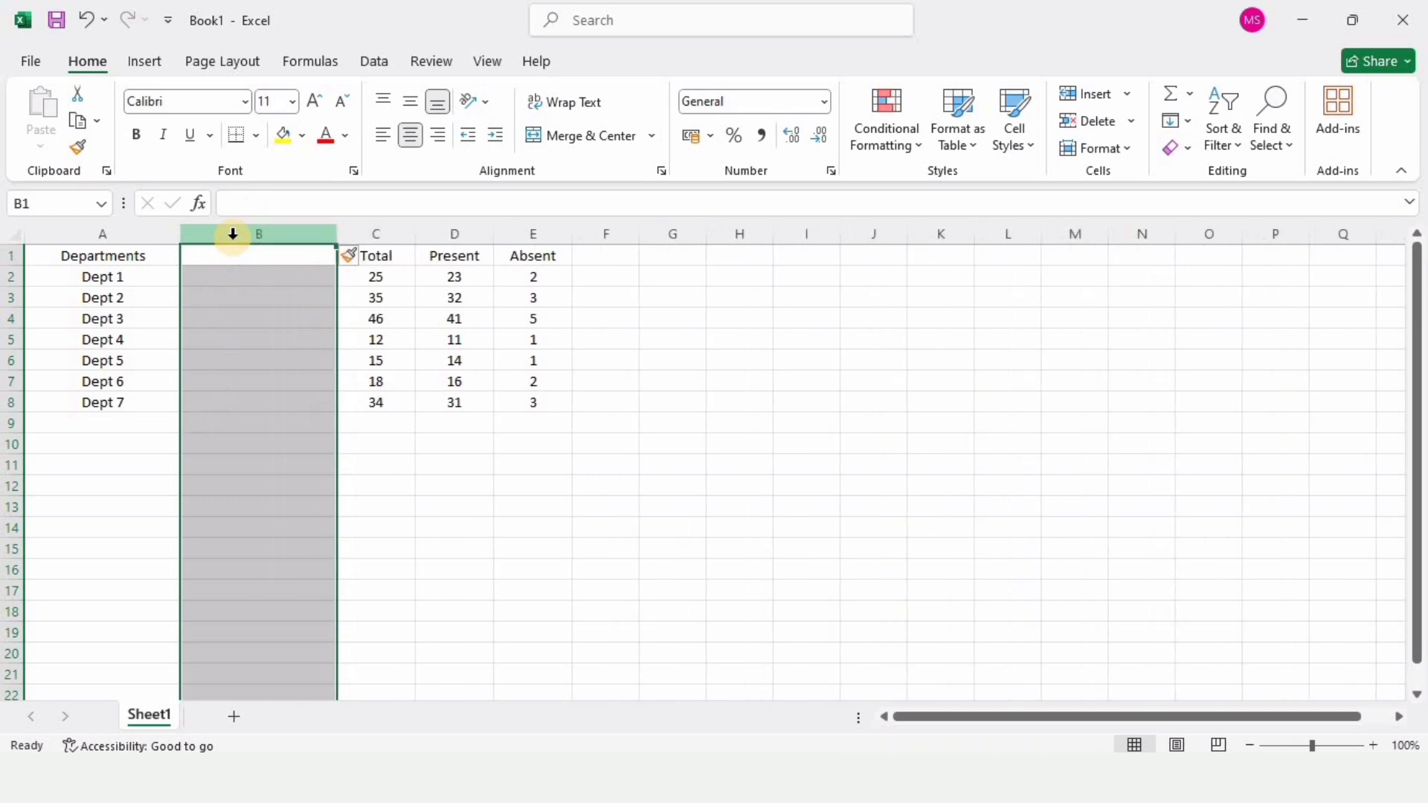
key("ctrl+shift+plus")
key("ctrl+shift+plus")
key("ctrl+shift+plus")
key("ctrl+shift+plus")
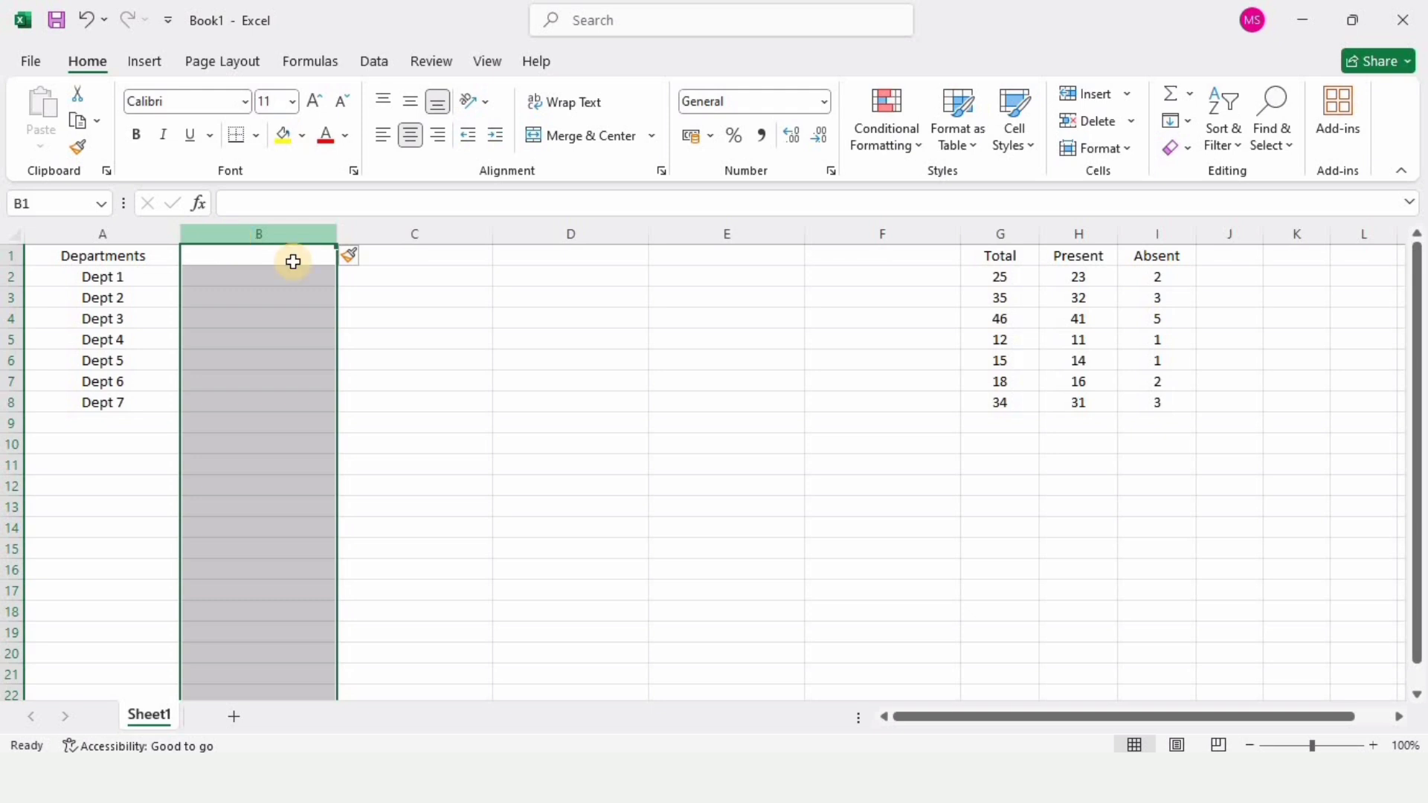
left_click(963, 609)
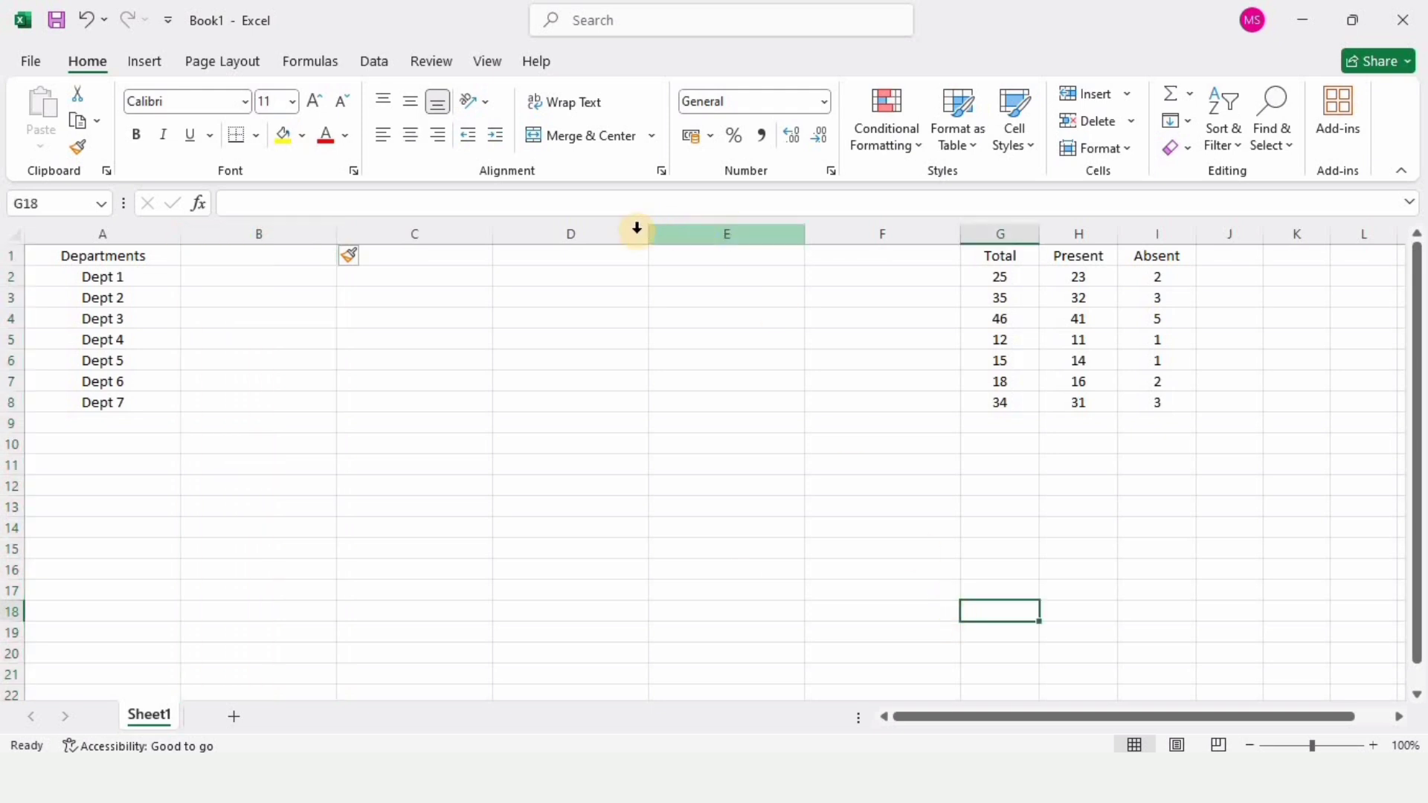
Delete the five empty columns between Departments and Total.
left_click(833, 232)
key("ctrl+minus")
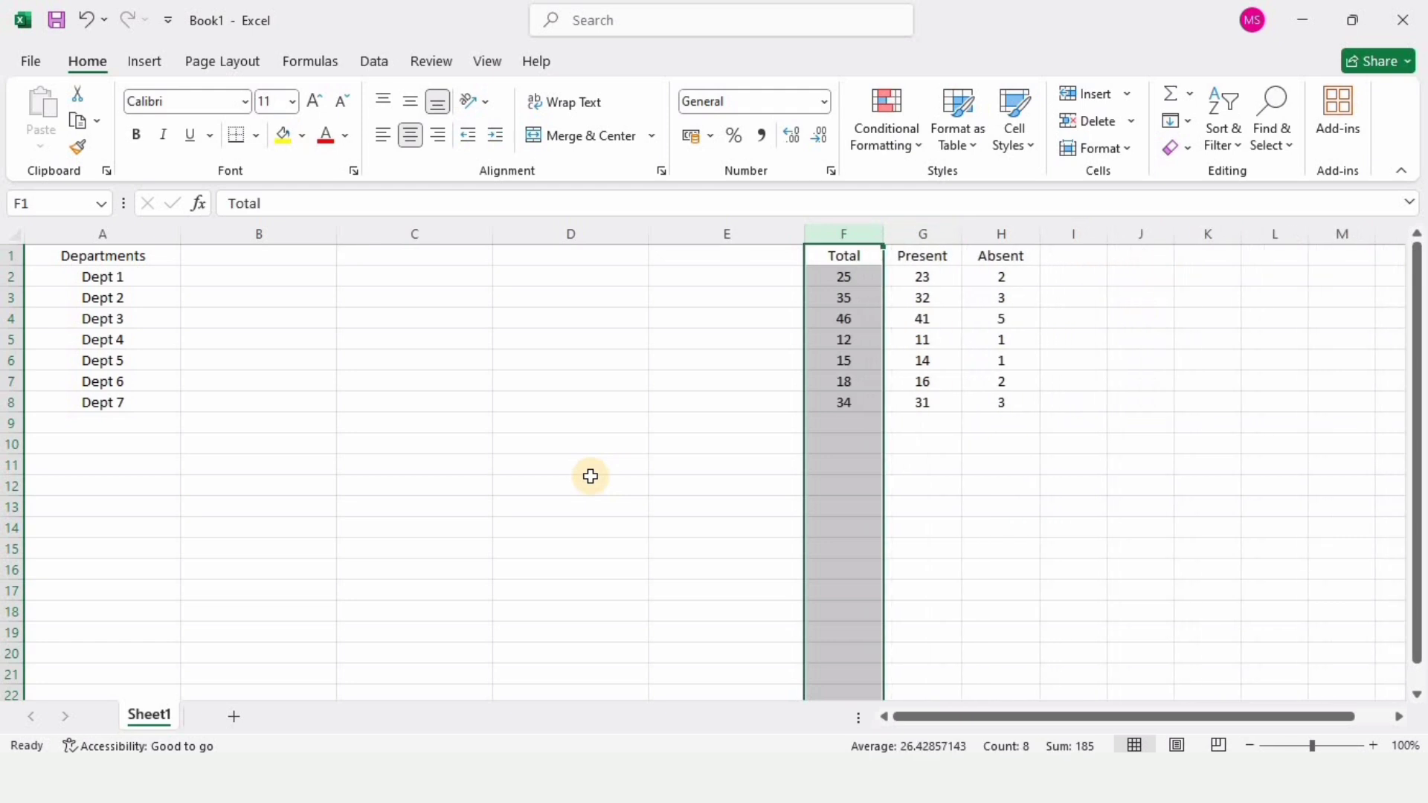
left_click(280, 233)
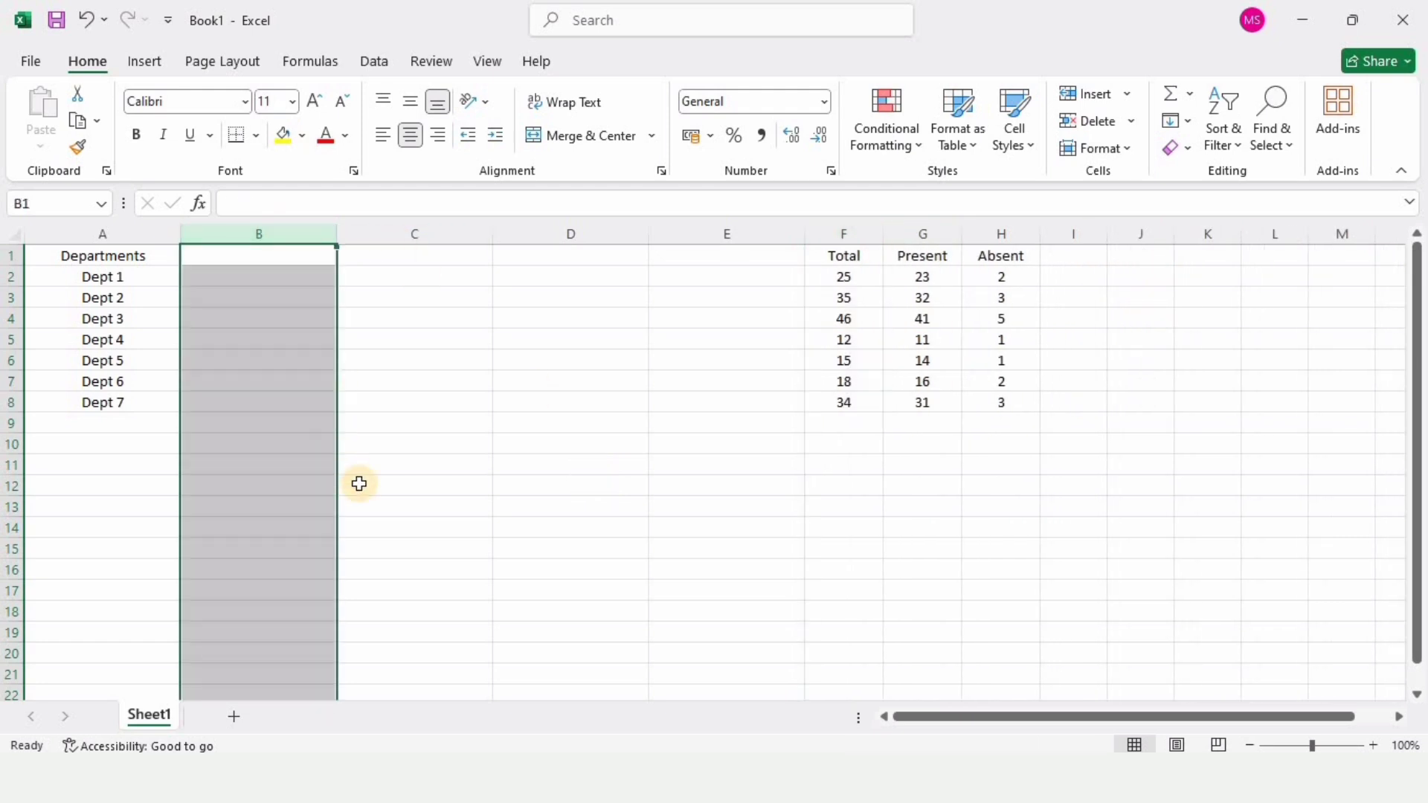
key("ctrl+minus")
key("ctrl+minus")
key("ctrl+minus")
key("ctrl+minus")
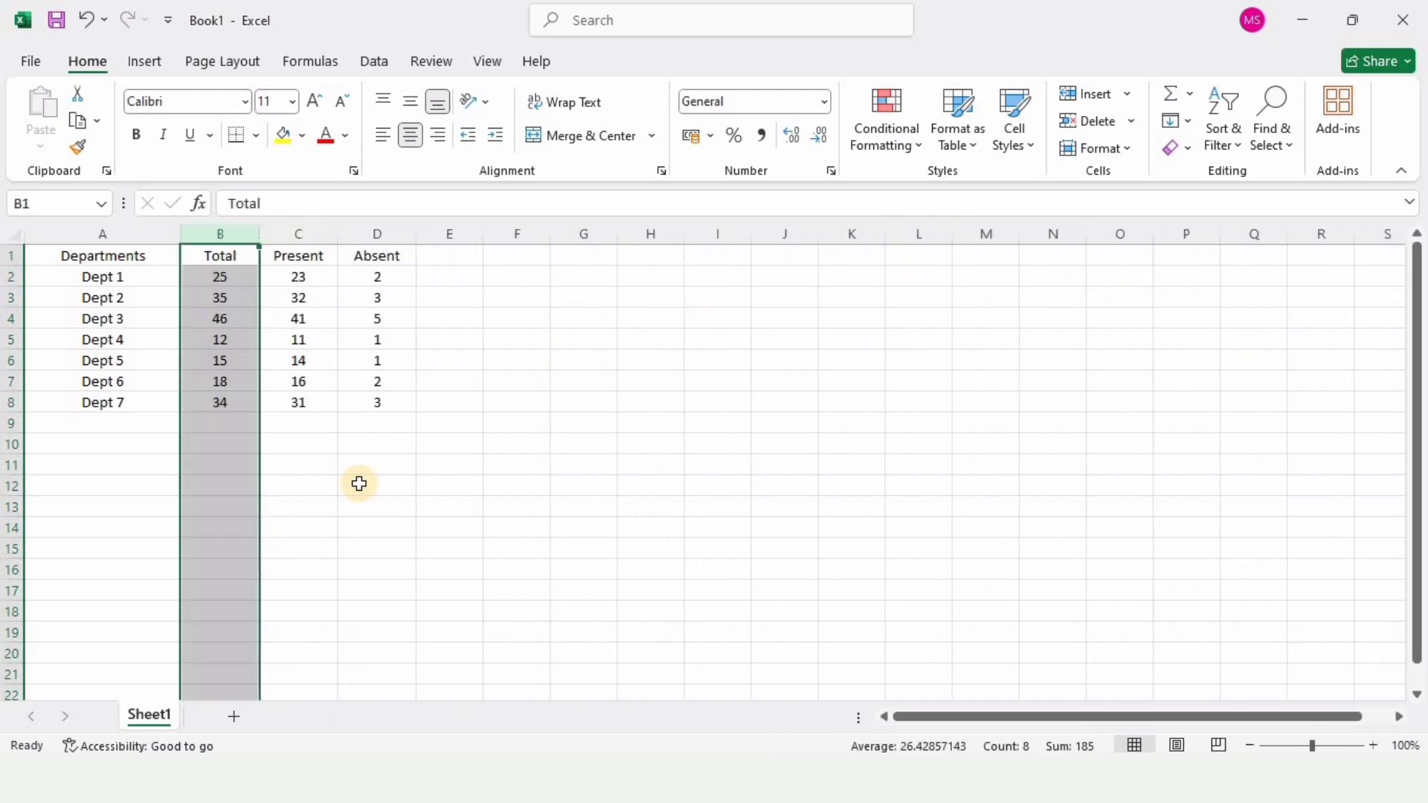
Insert six empty rows between the Dept 3 and Dept 4 rows.
left_click(11, 342)
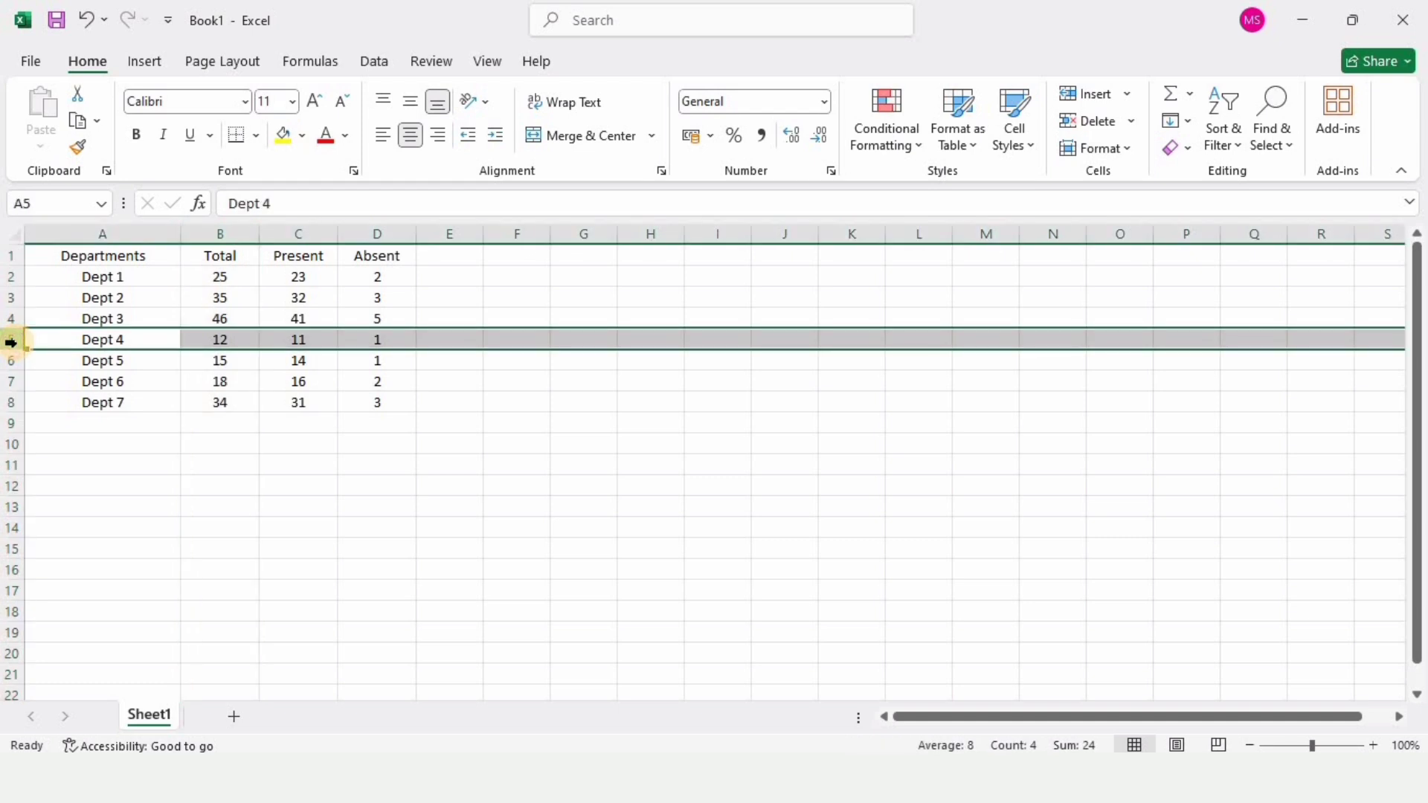
key("ctrl+plus")
key("ctrl+plus")
key("ctrl+plus")
key("ctrl+plus")
key("ctrl+plus")
key("ctrl+plus")
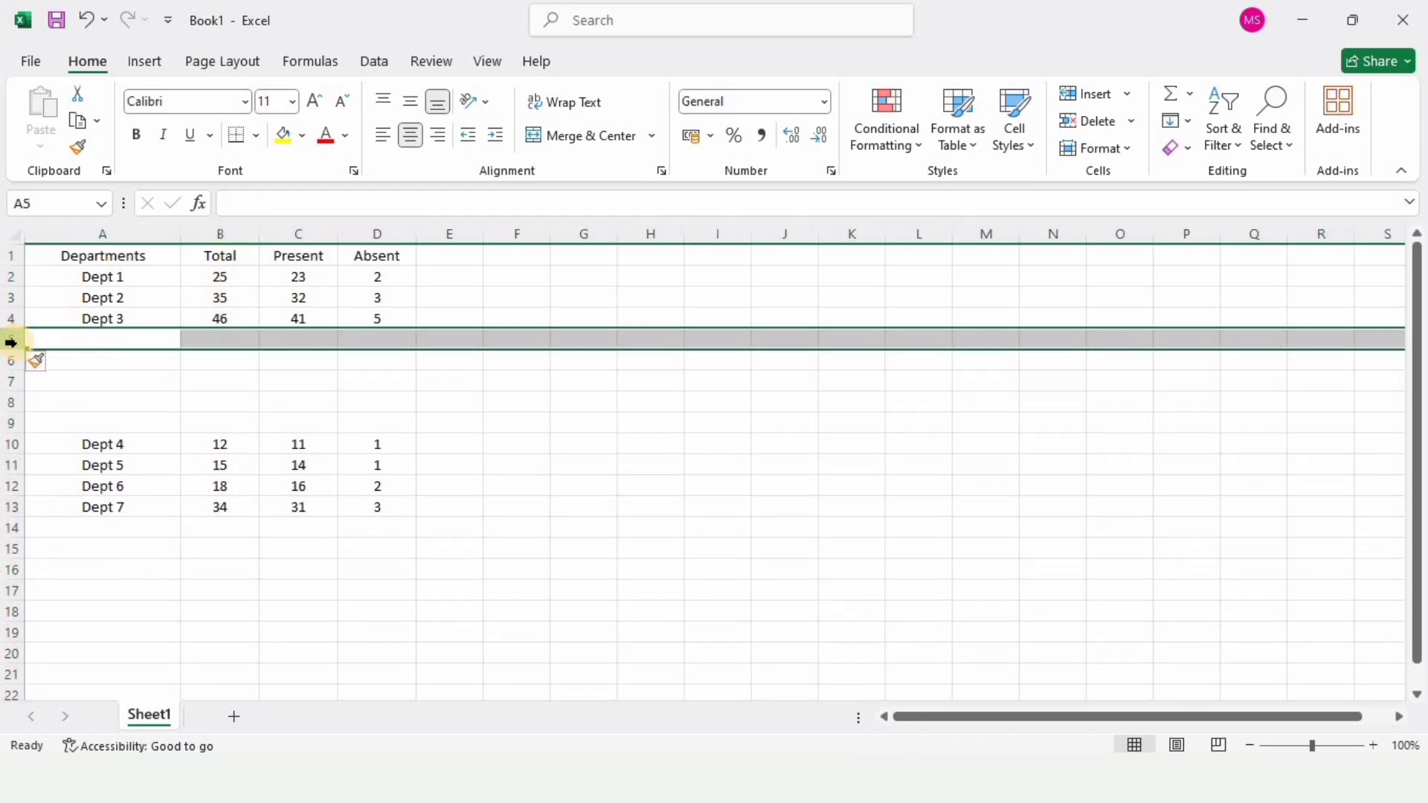
Insert three empty rows above the Dept 6 row and delete them again.
left_click(9, 507)
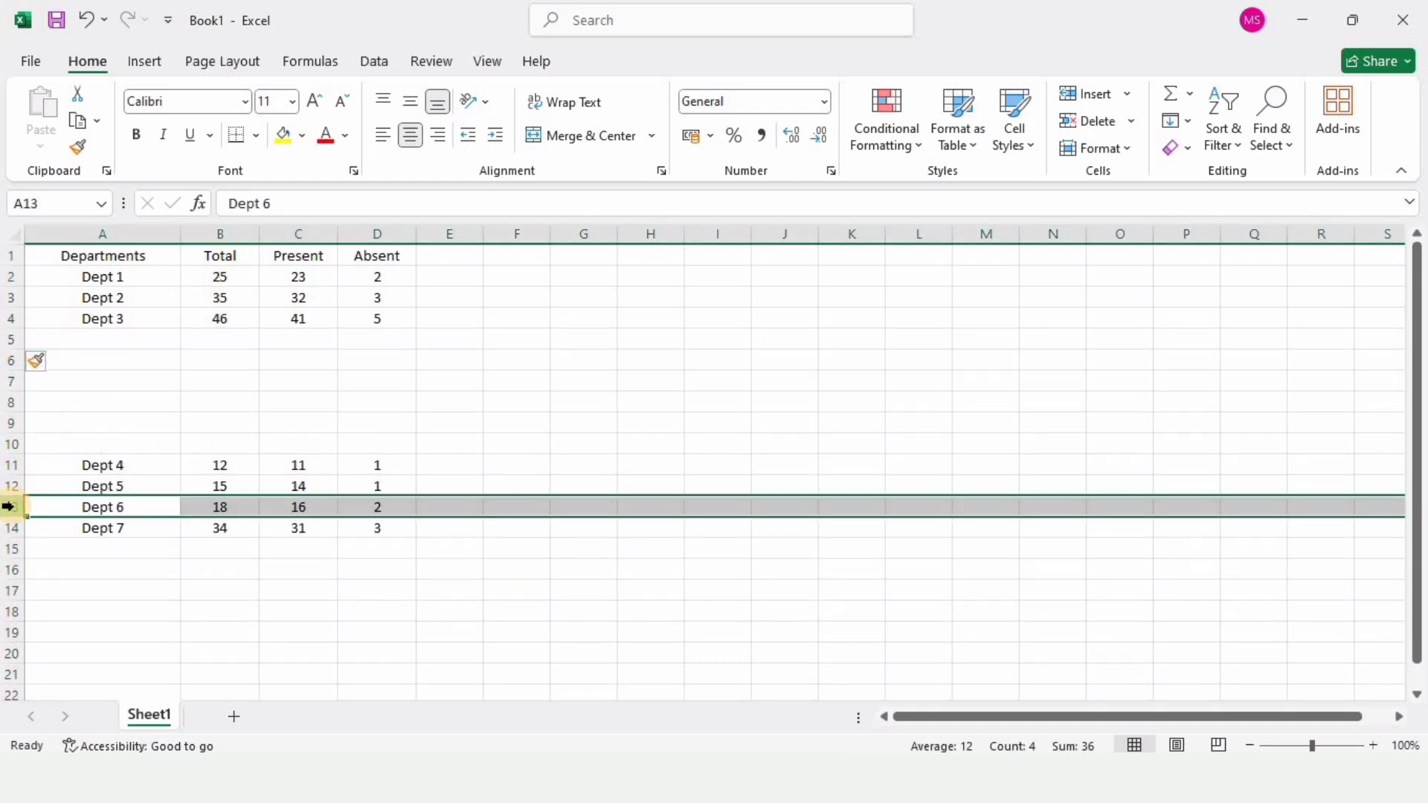
key("ctrl+plus")
key("ctrl+plus")
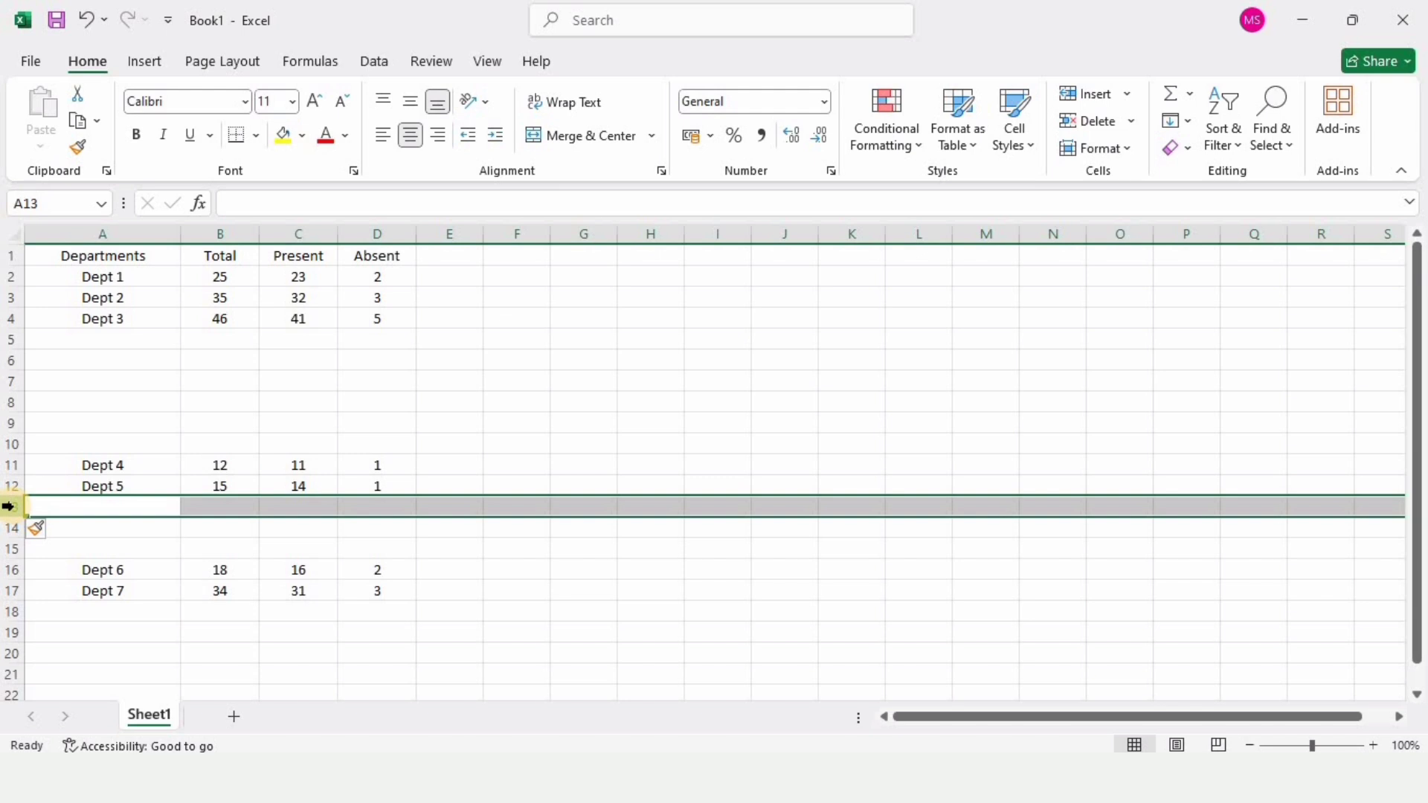
key("ctrl+minus")
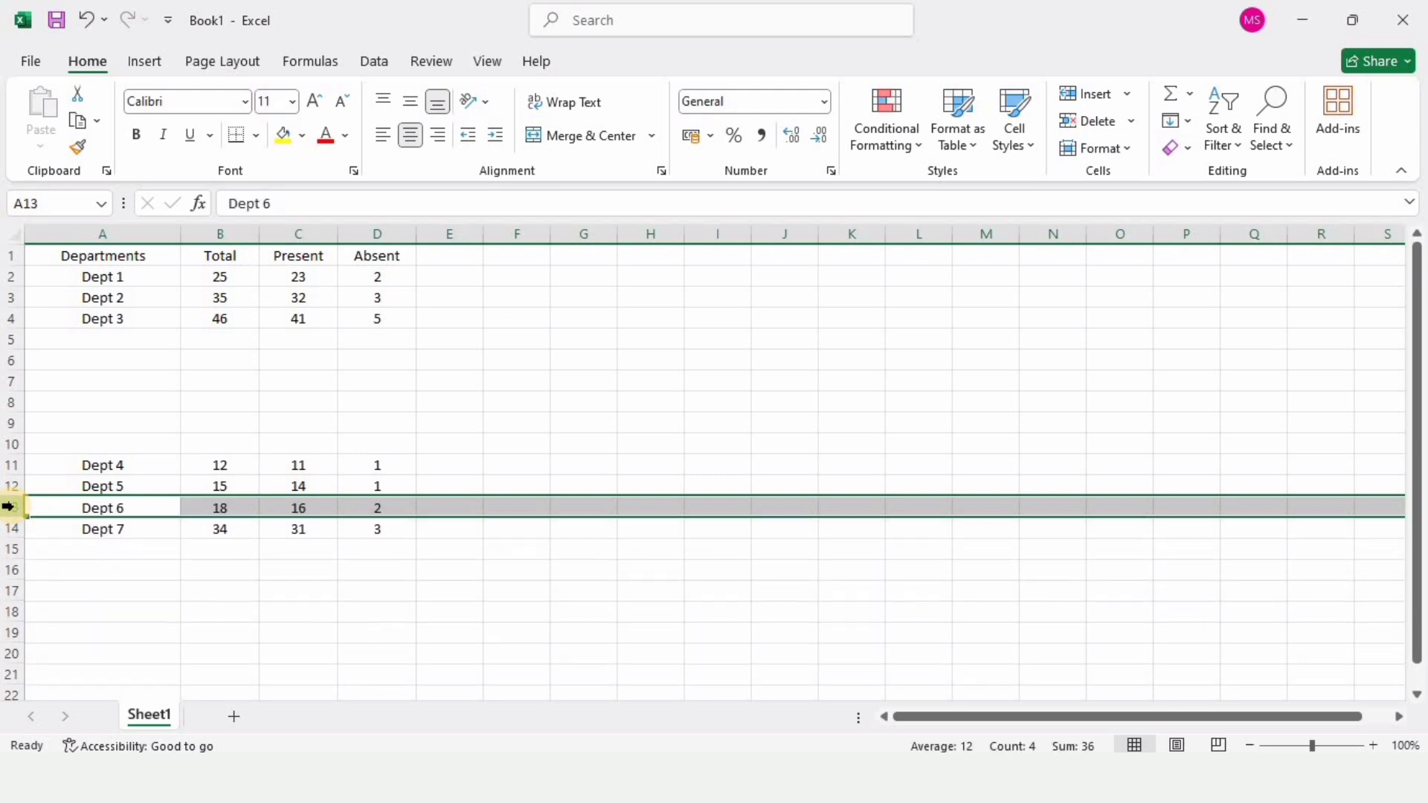
Delete the empty rows 5 to 10 between Dept 3 and Dept 4 together.
left_click(6, 341)
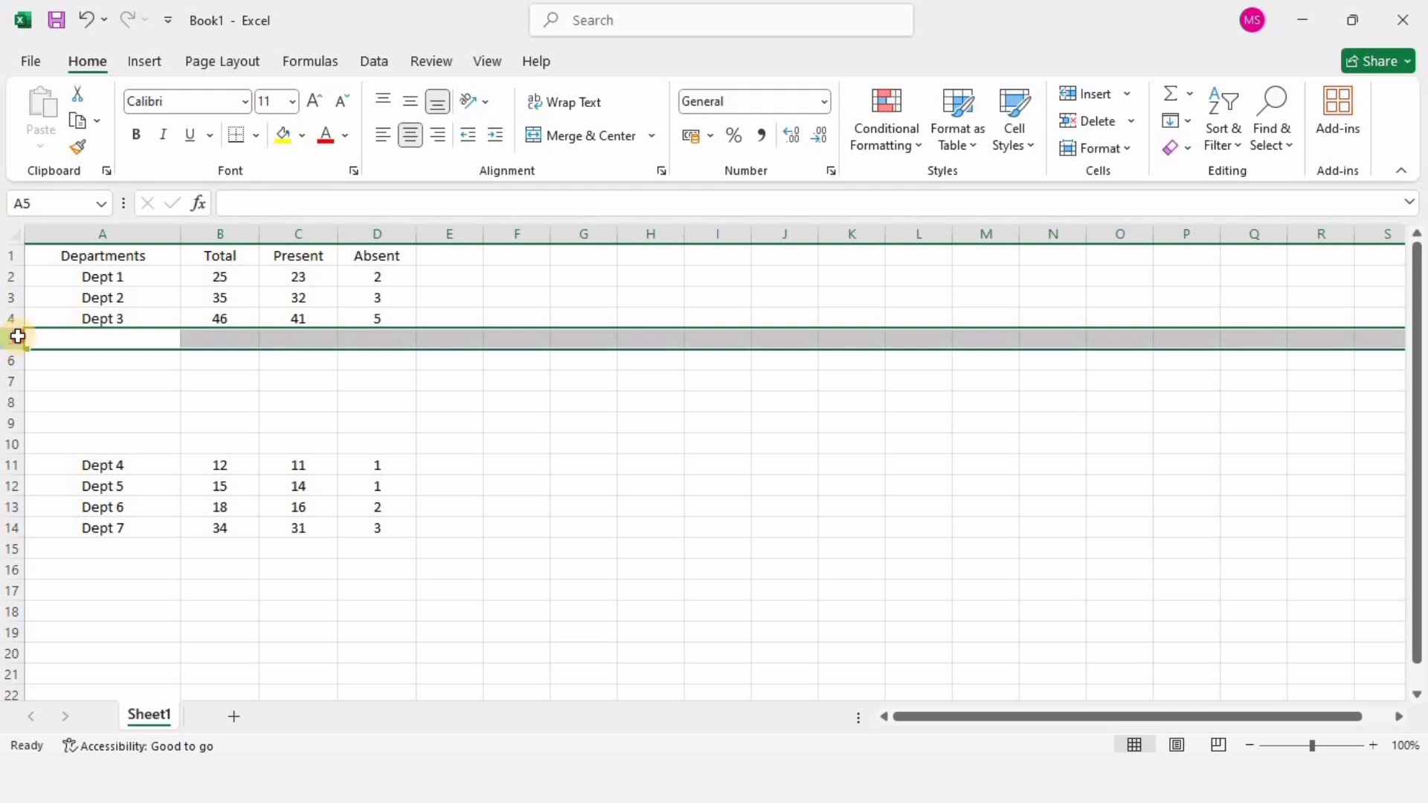
left_click_drag(17, 336, 9, 447)
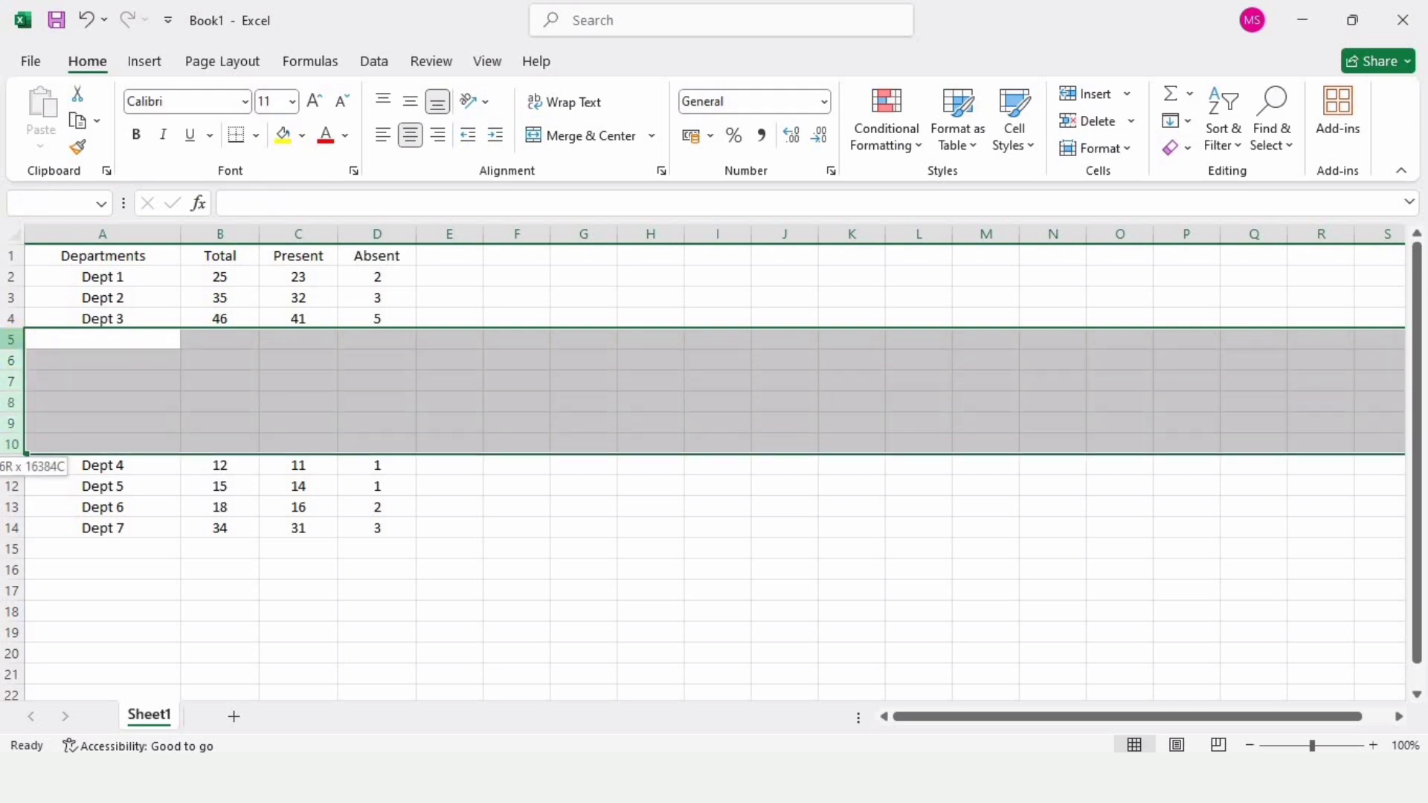
right_click(14, 355)
left_click(81, 586)
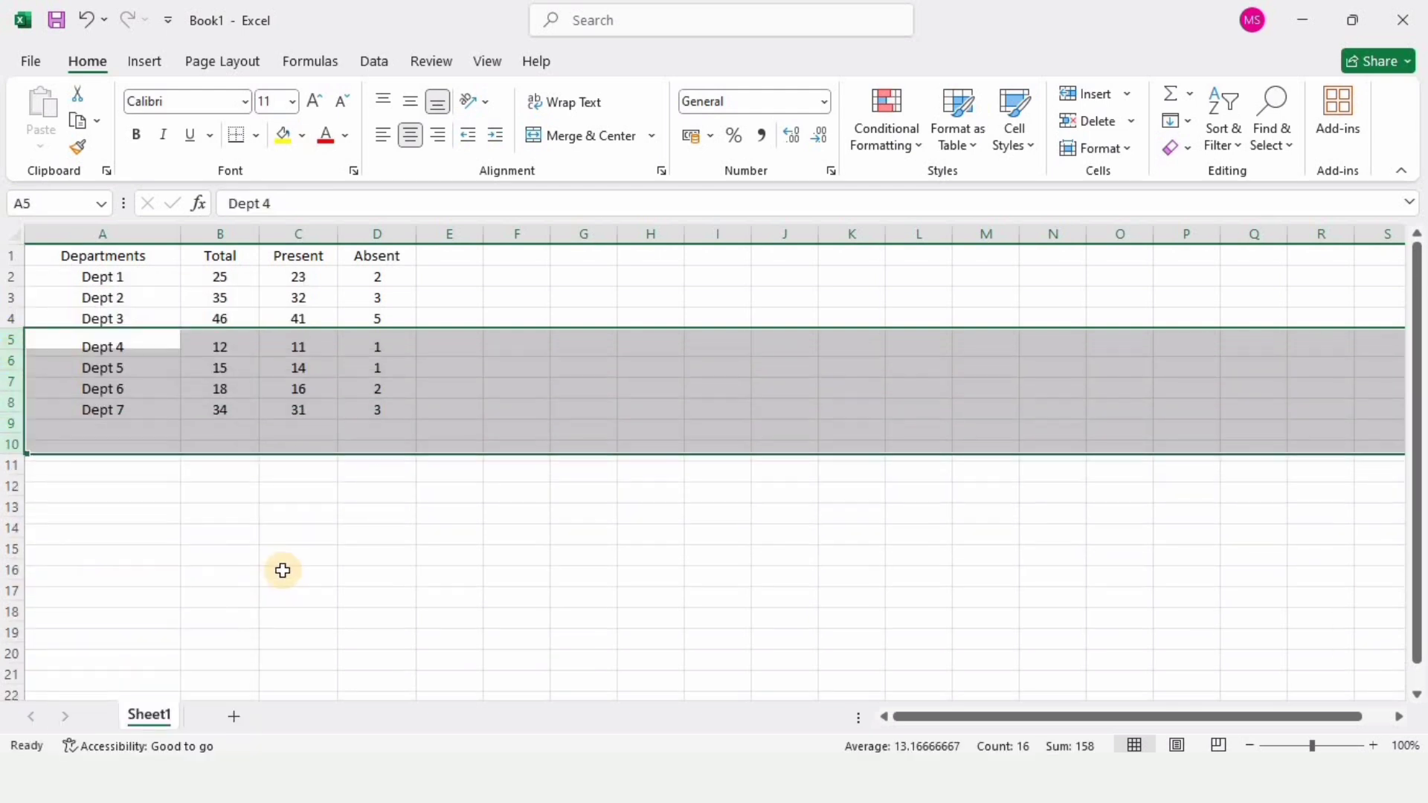
left_click(285, 572)
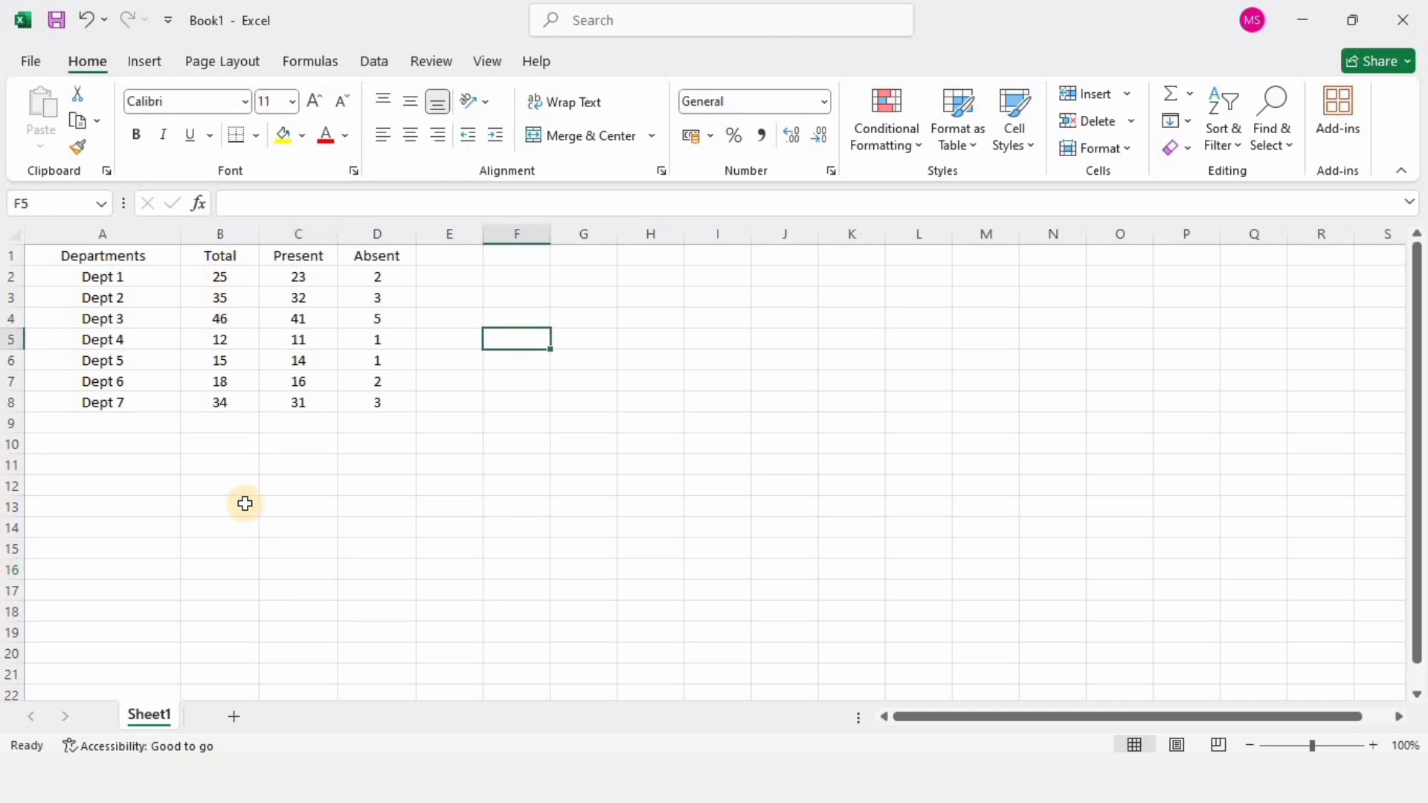
Insert an entire row above Dept 3, starting from its Total cell B4.
left_click(227, 324)
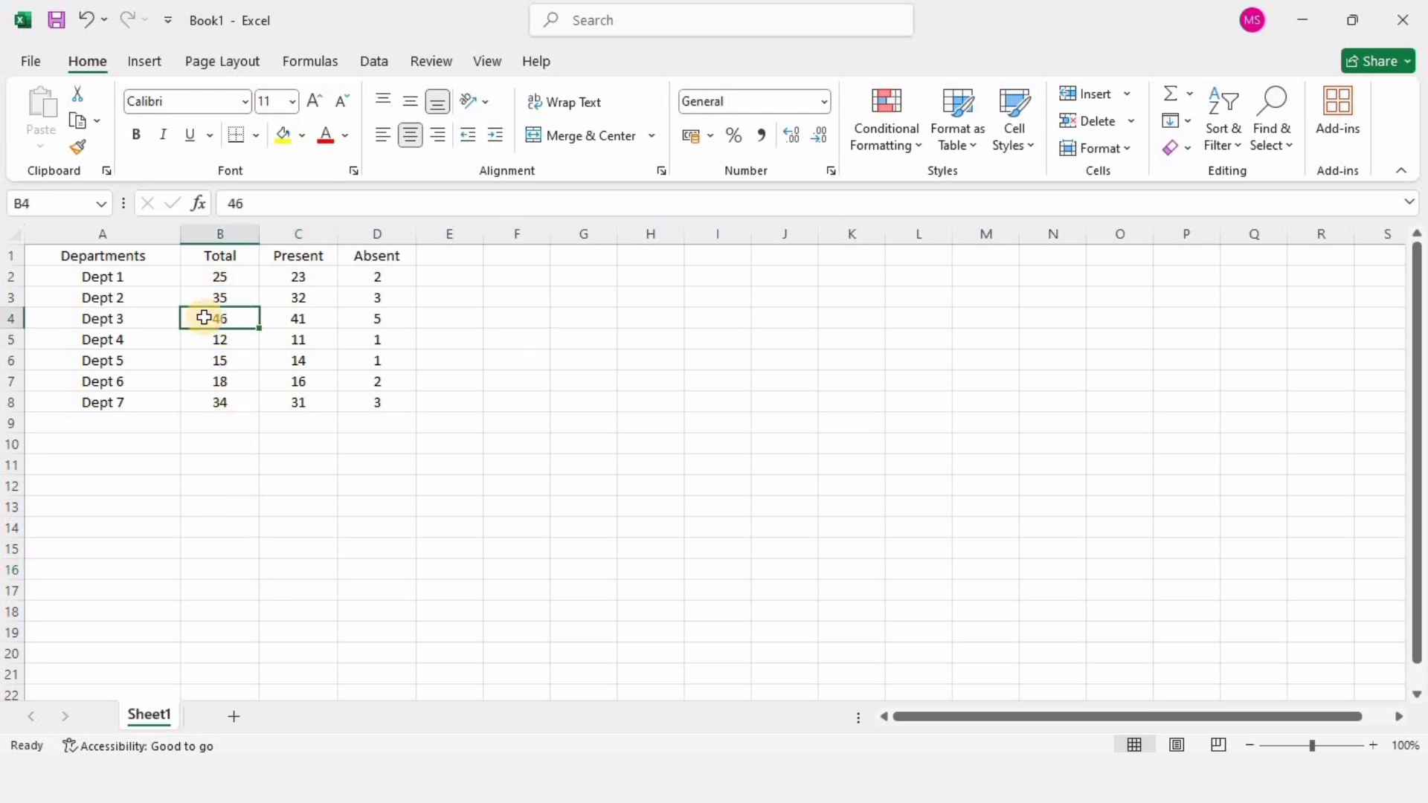
right_click(244, 318)
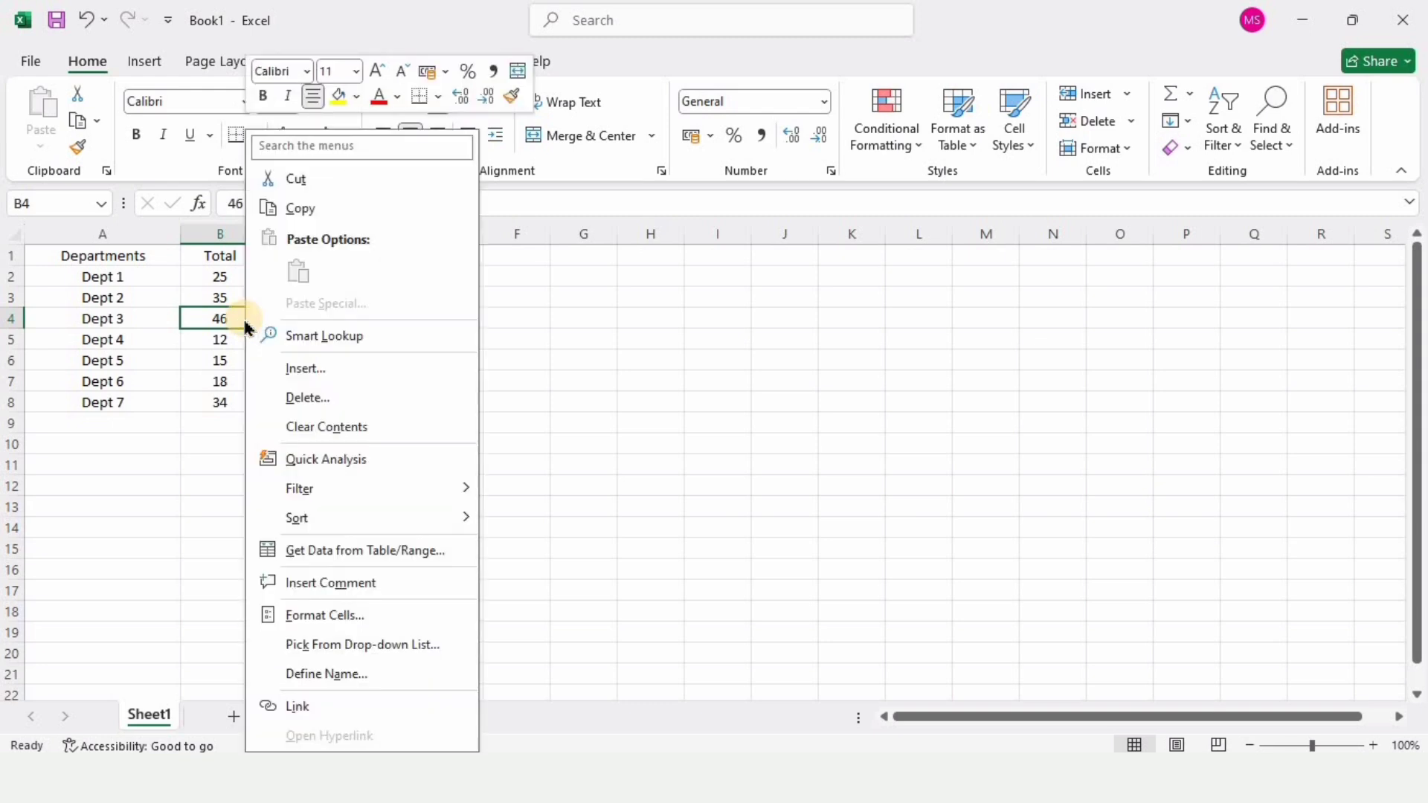
left_click(311, 372)
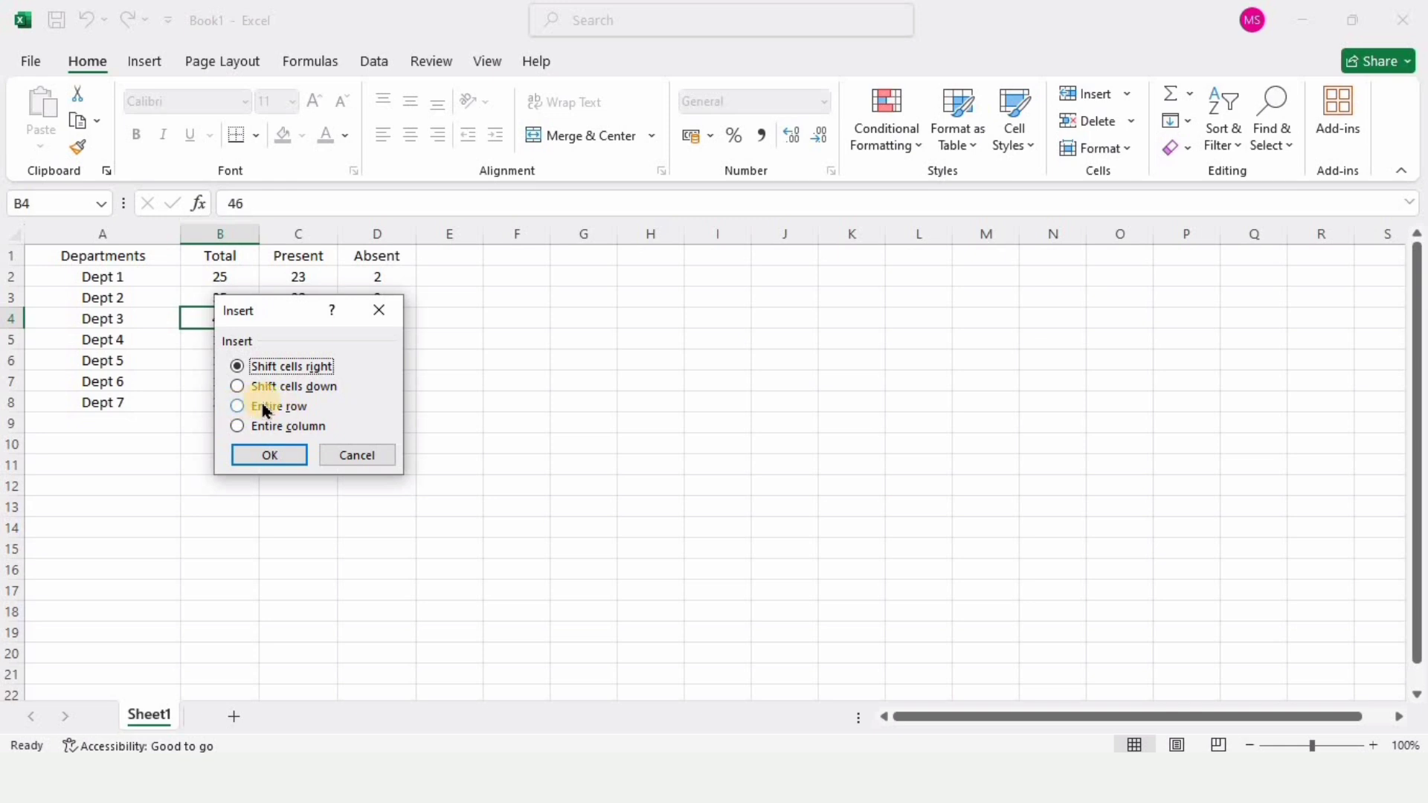
left_click(237, 406)
left_click(261, 453)
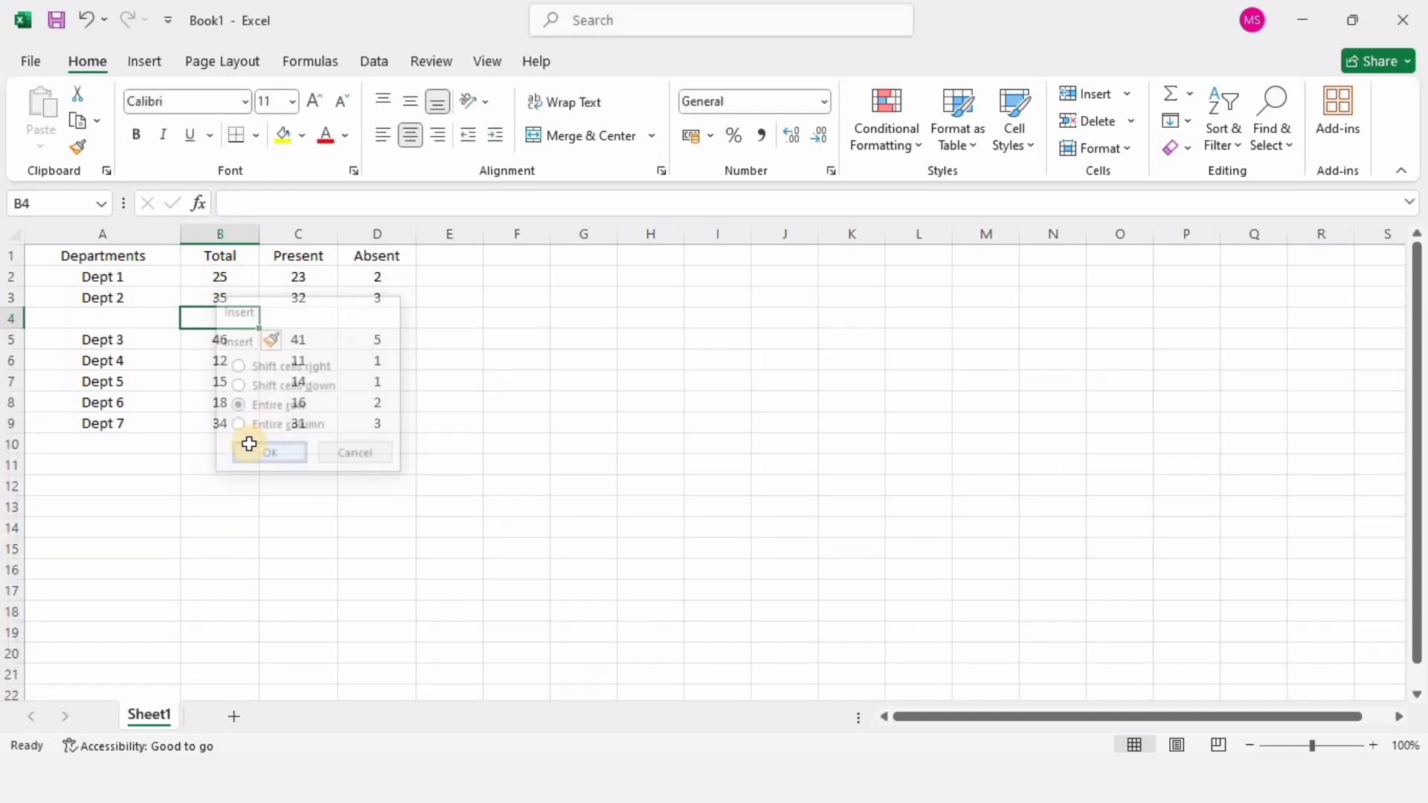
left_click(17, 317)
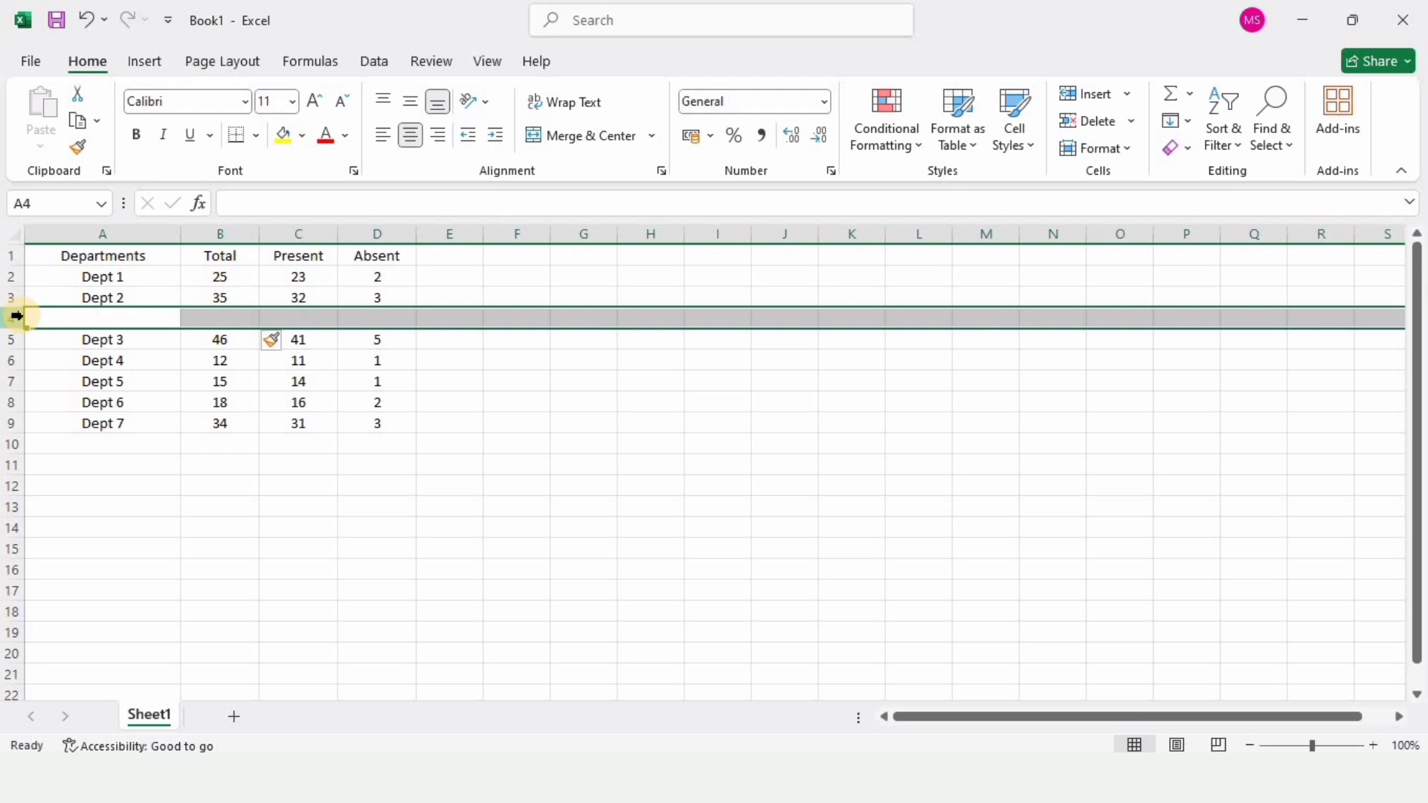
left_click(230, 315)
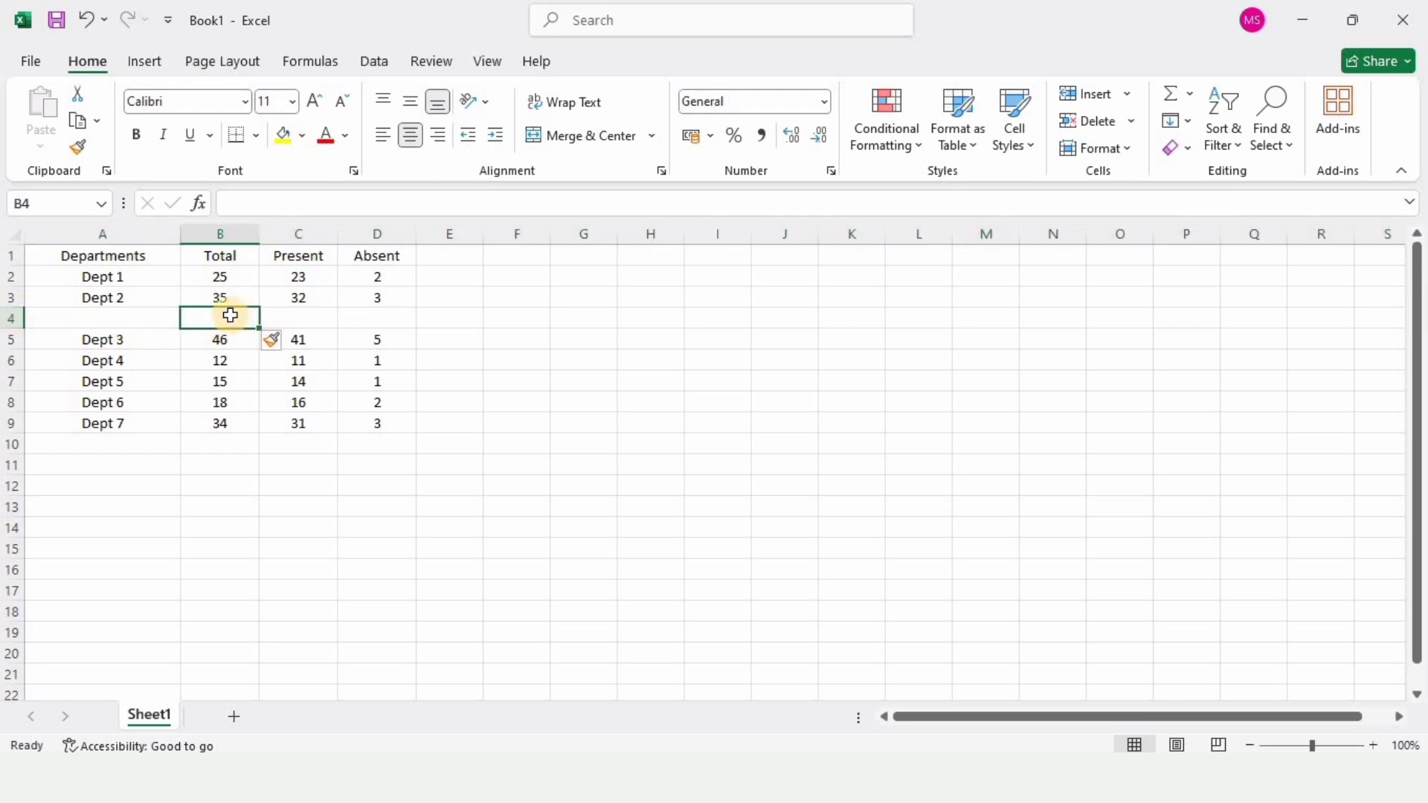
Insert an entire column before the Total column, starting from Dept 4's Total cell B6.
left_click(225, 362)
right_click(229, 369)
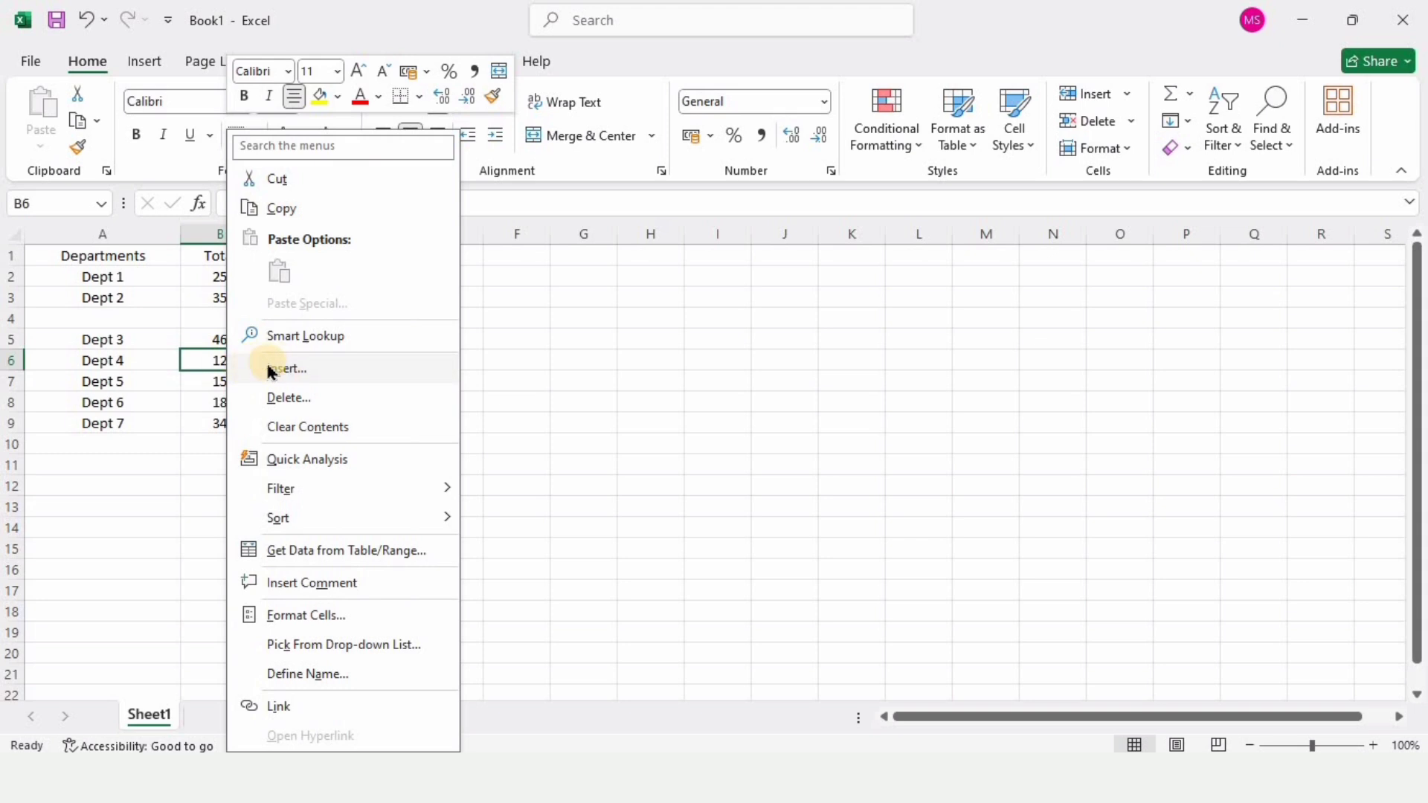
left_click(275, 368)
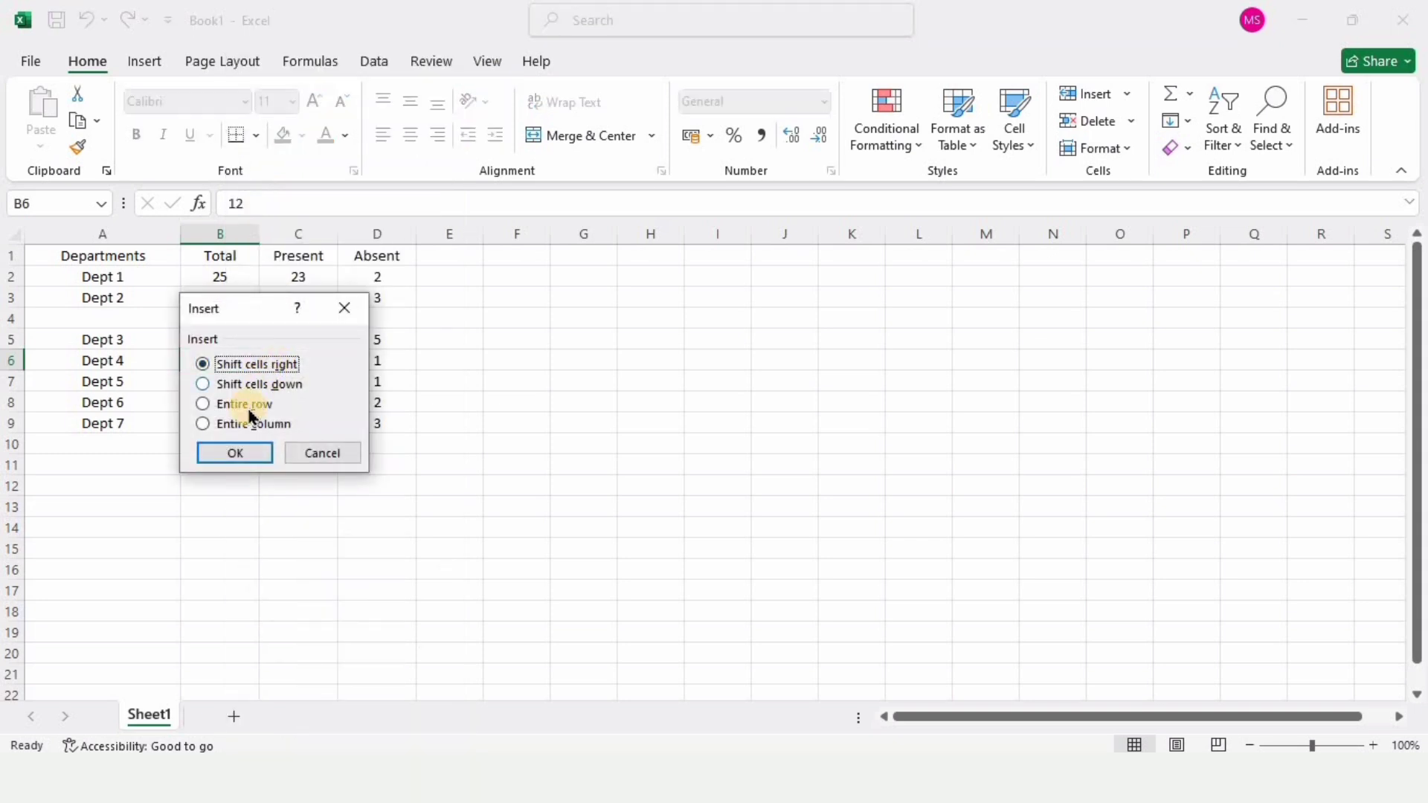
left_click(203, 424)
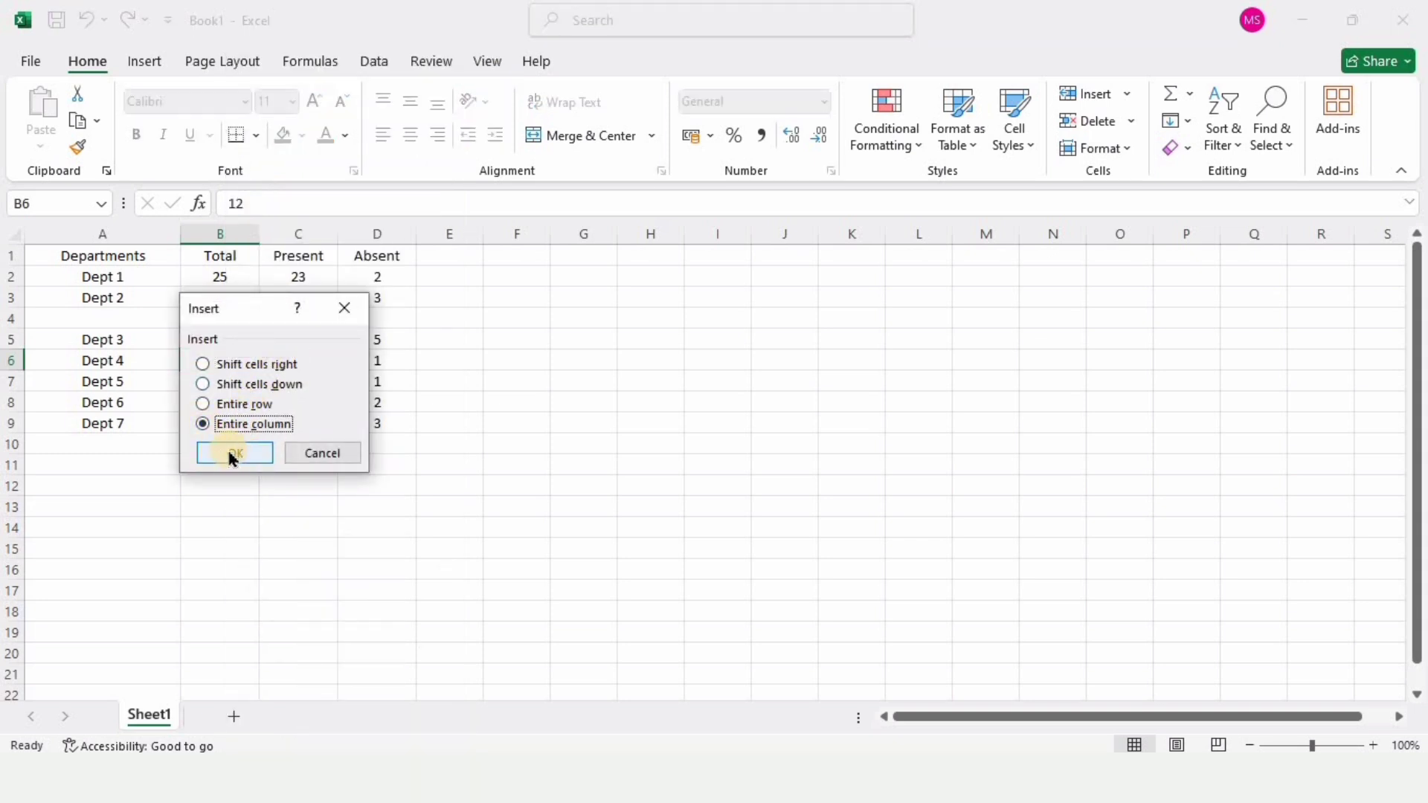
left_click(232, 453)
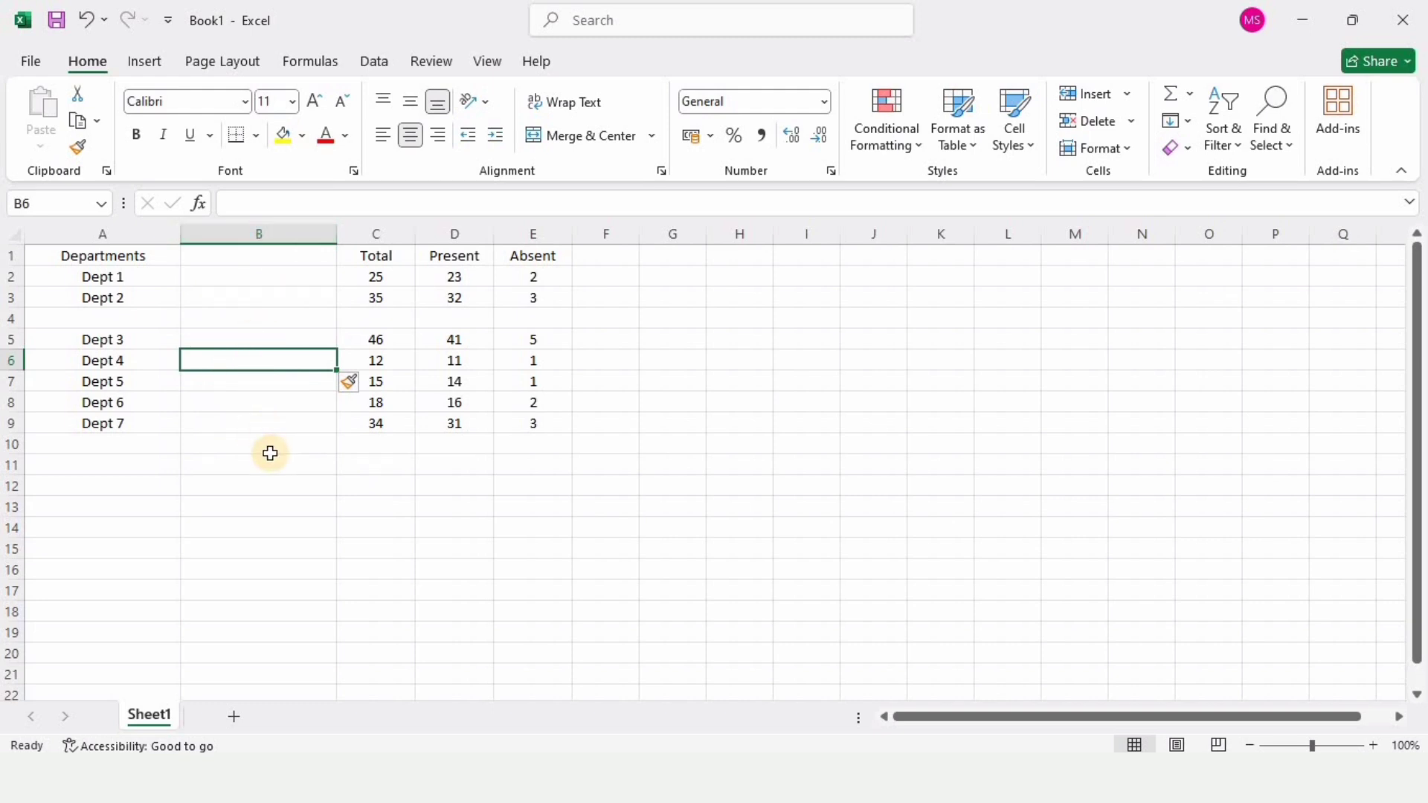
Undo the column insertion before Total and the row insertion above Dept 3.
key("ctrl+z")
key("ctrl+z")
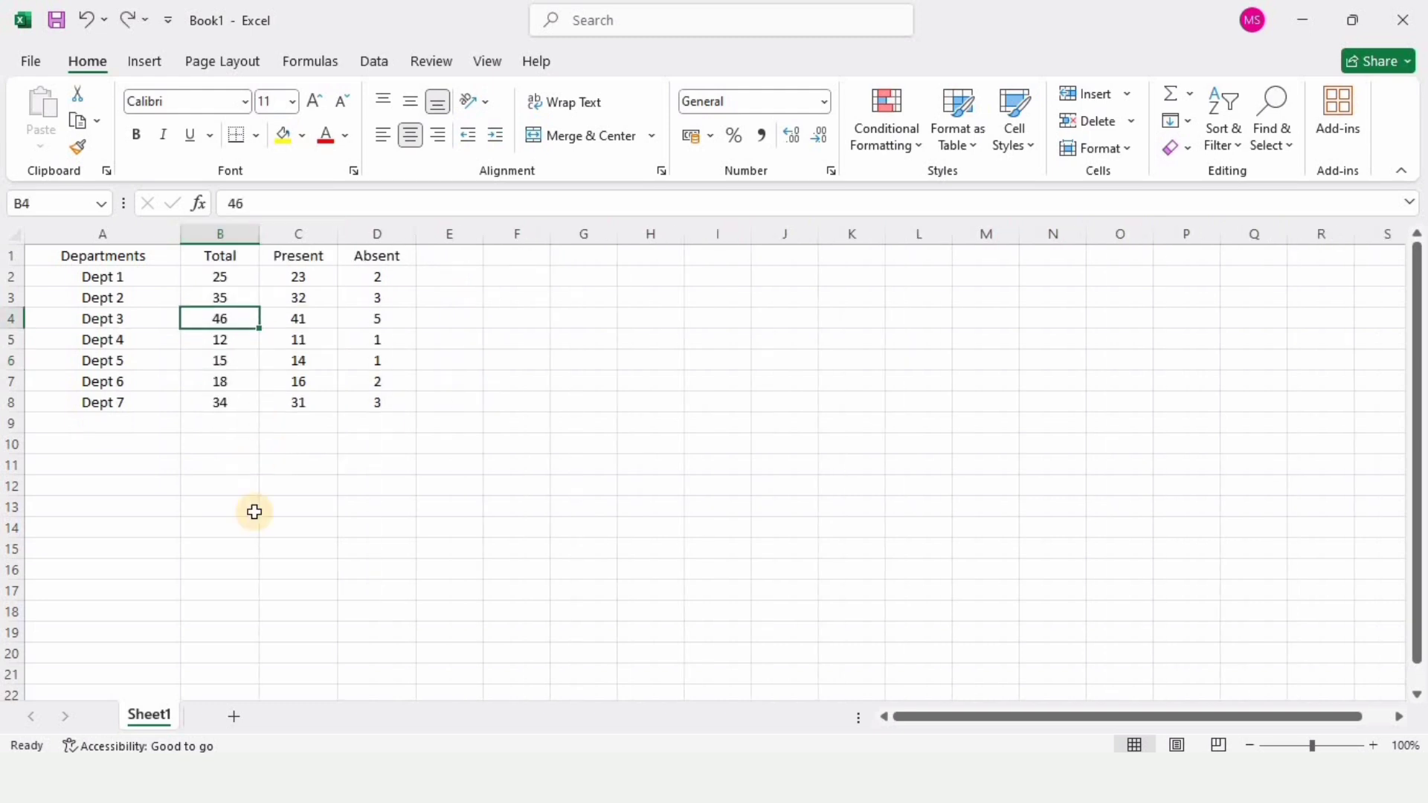
left_click(293, 571)
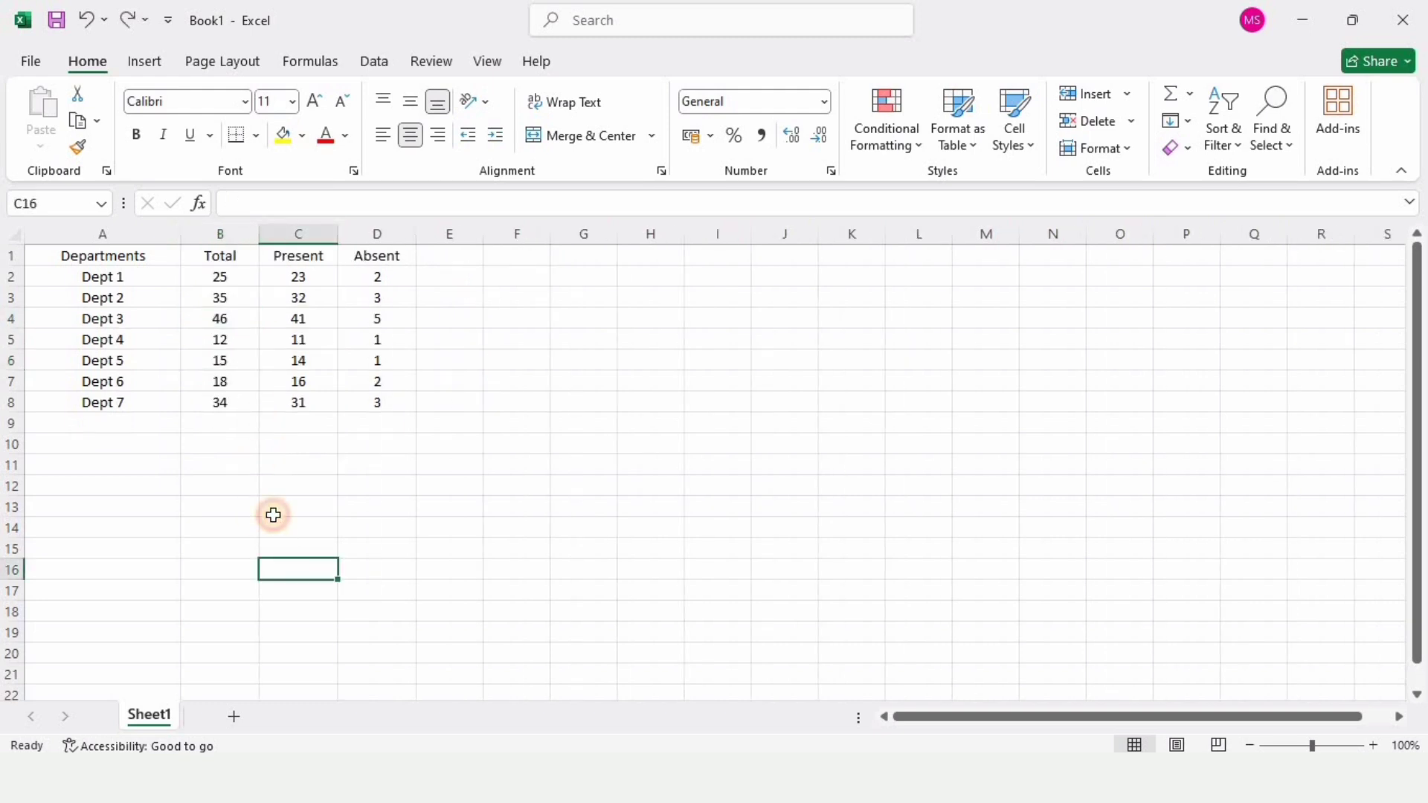
Insert a blank cell at Dept 3's Present cell C4 with Shift cells right, and undo the insertion.
left_click(297, 319)
right_click(301, 318)
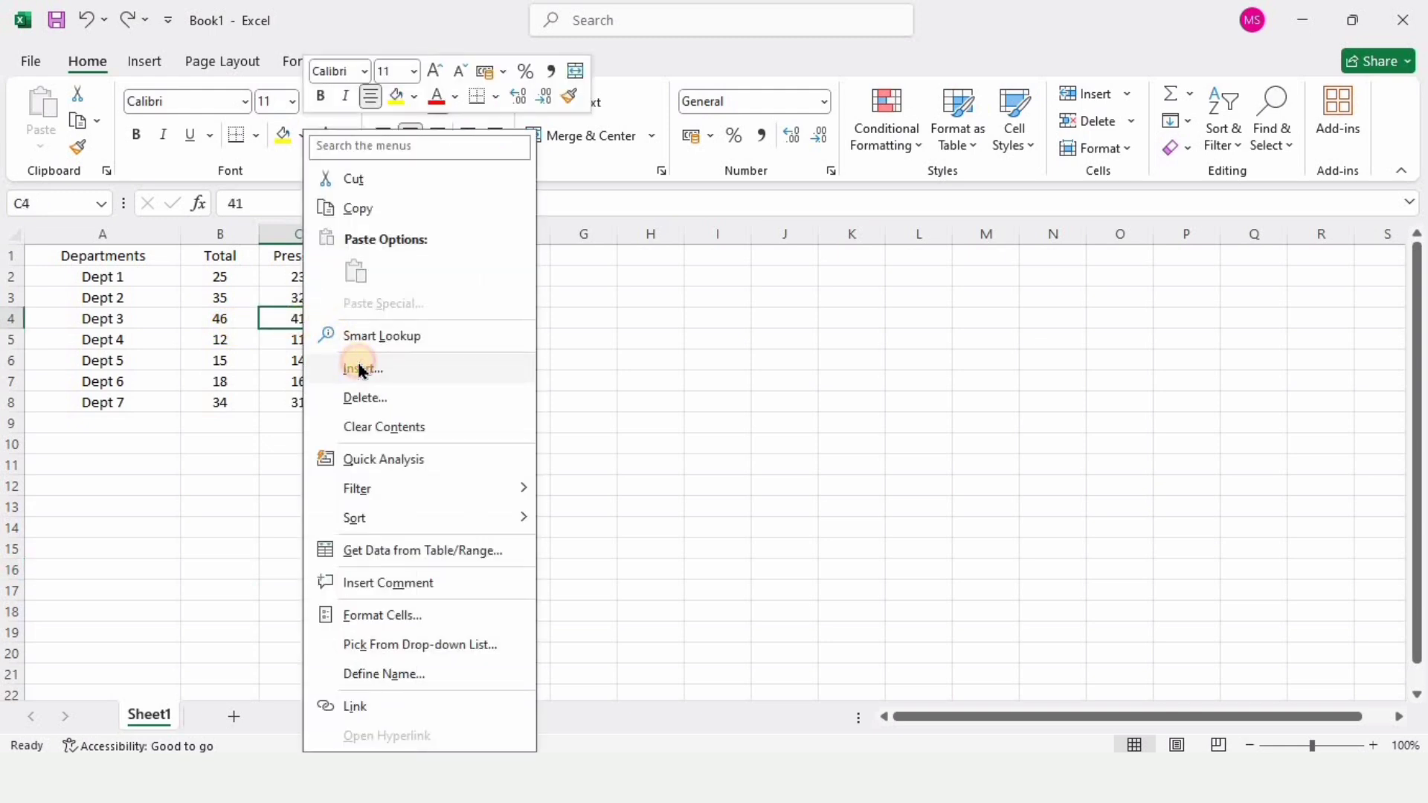
left_click(360, 369)
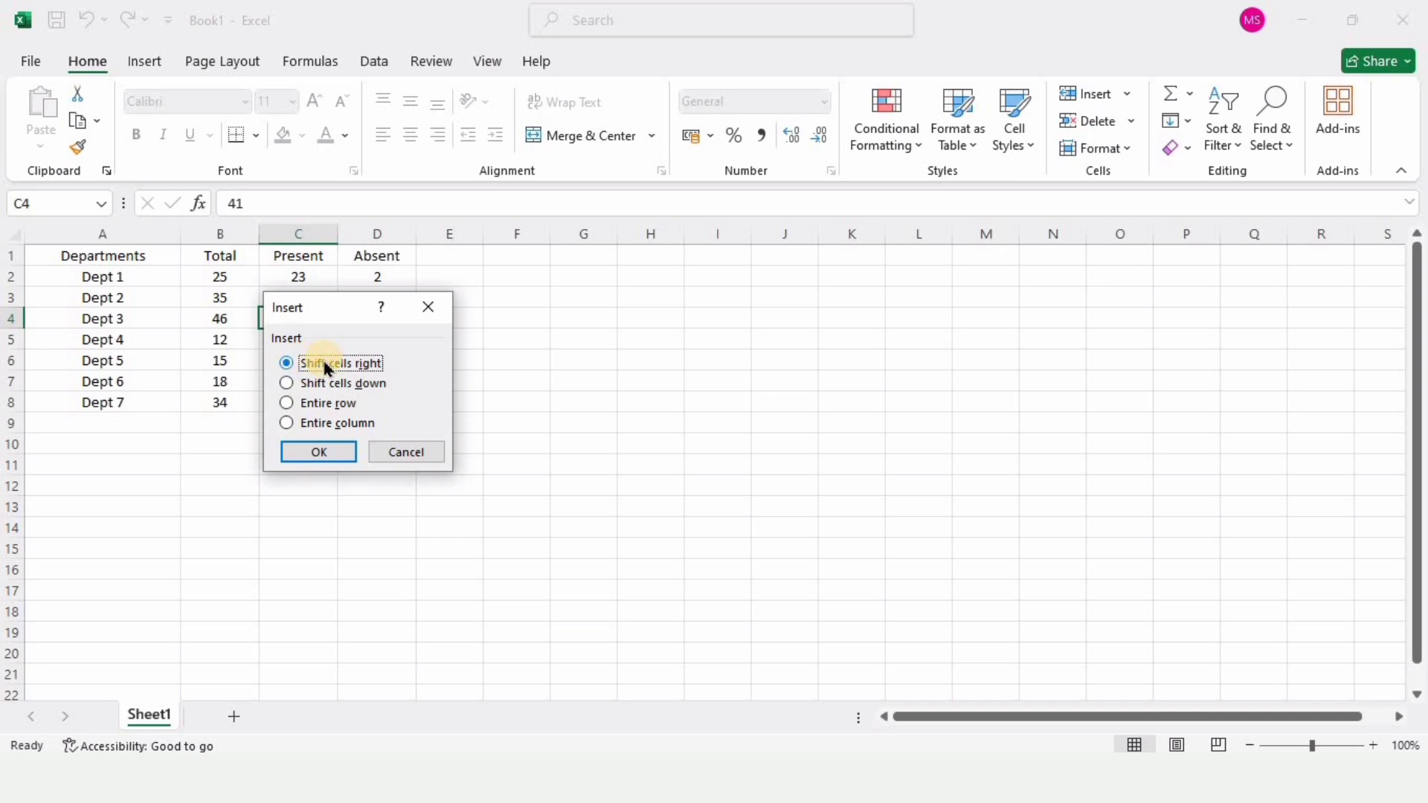
left_click(311, 448)
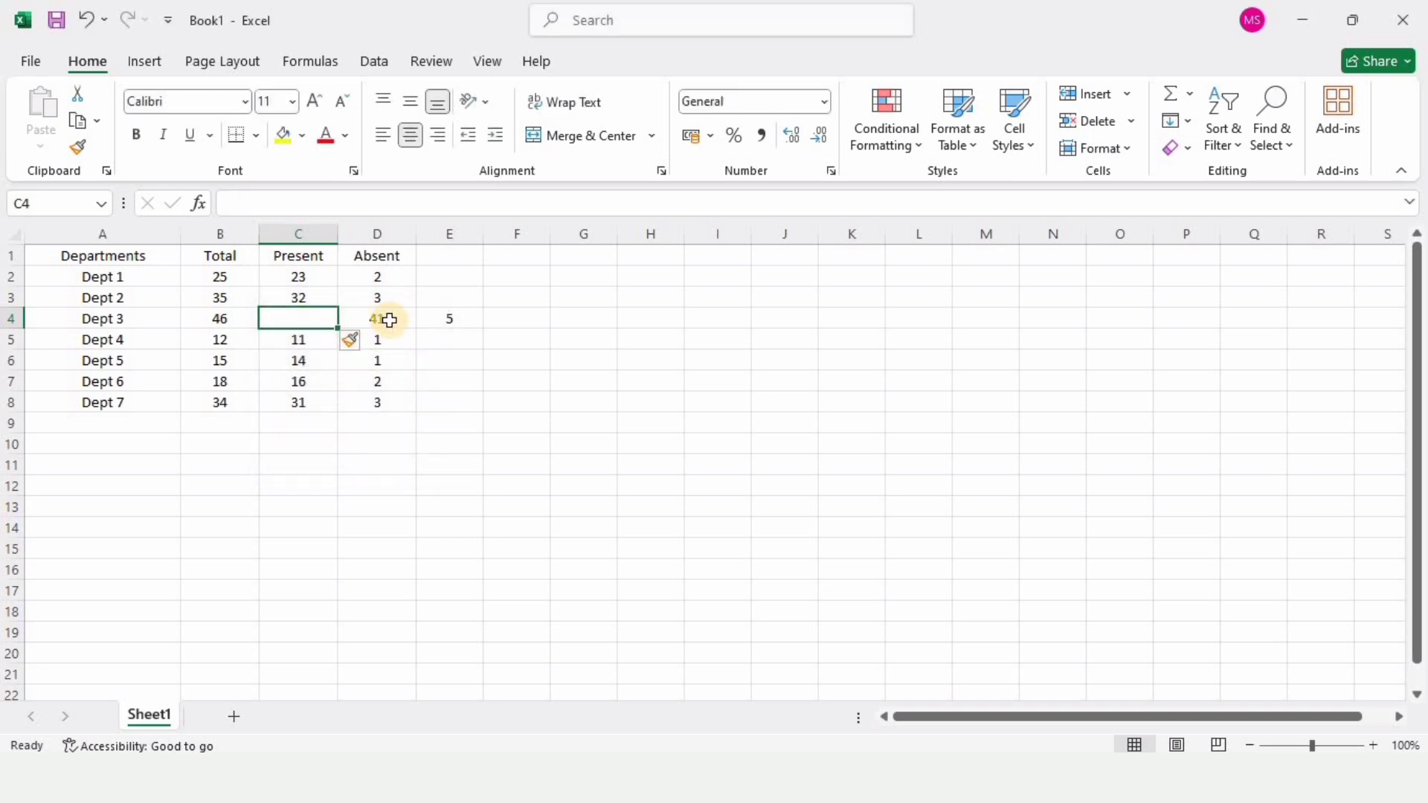
left_click_drag(373, 319, 443, 318)
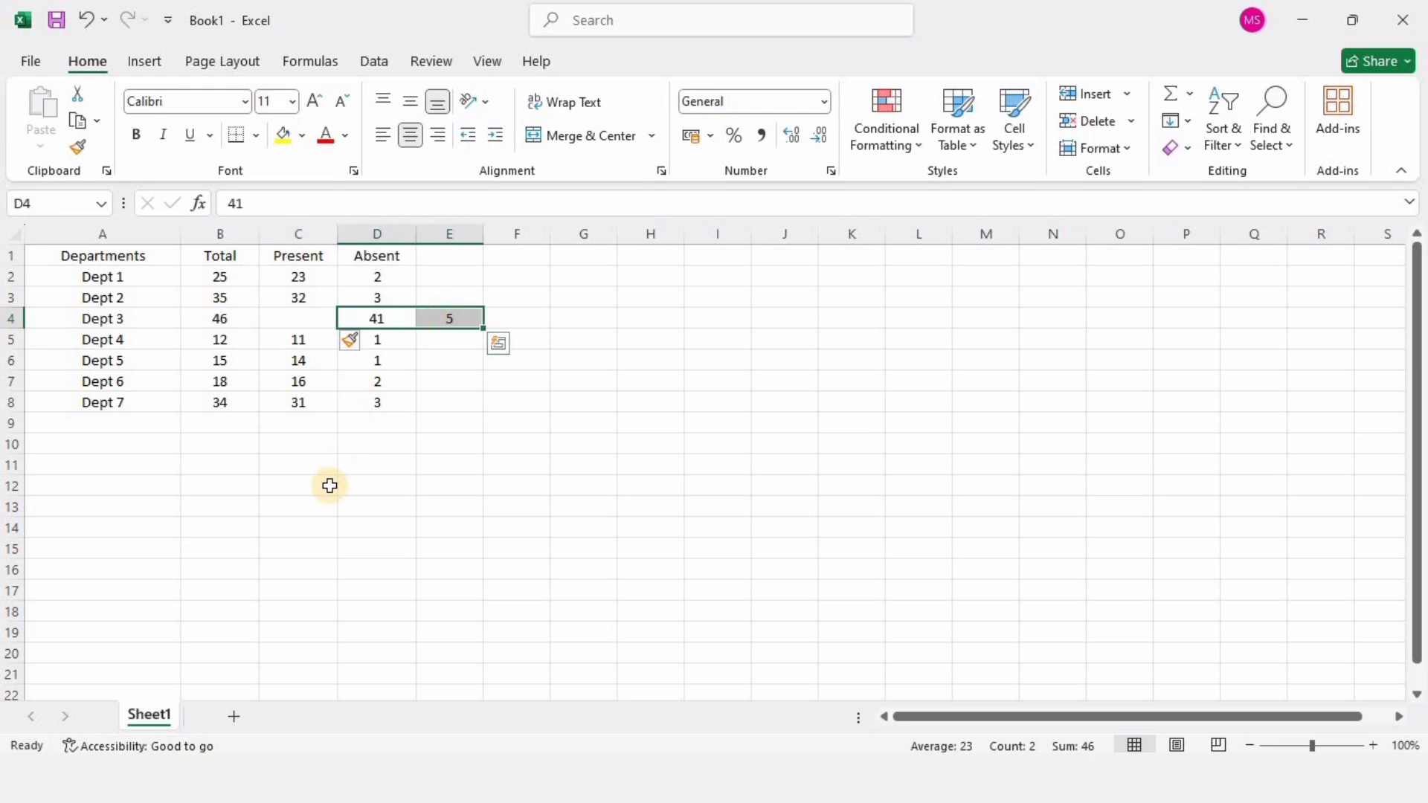
key("ctrl+z")
left_click(321, 525)
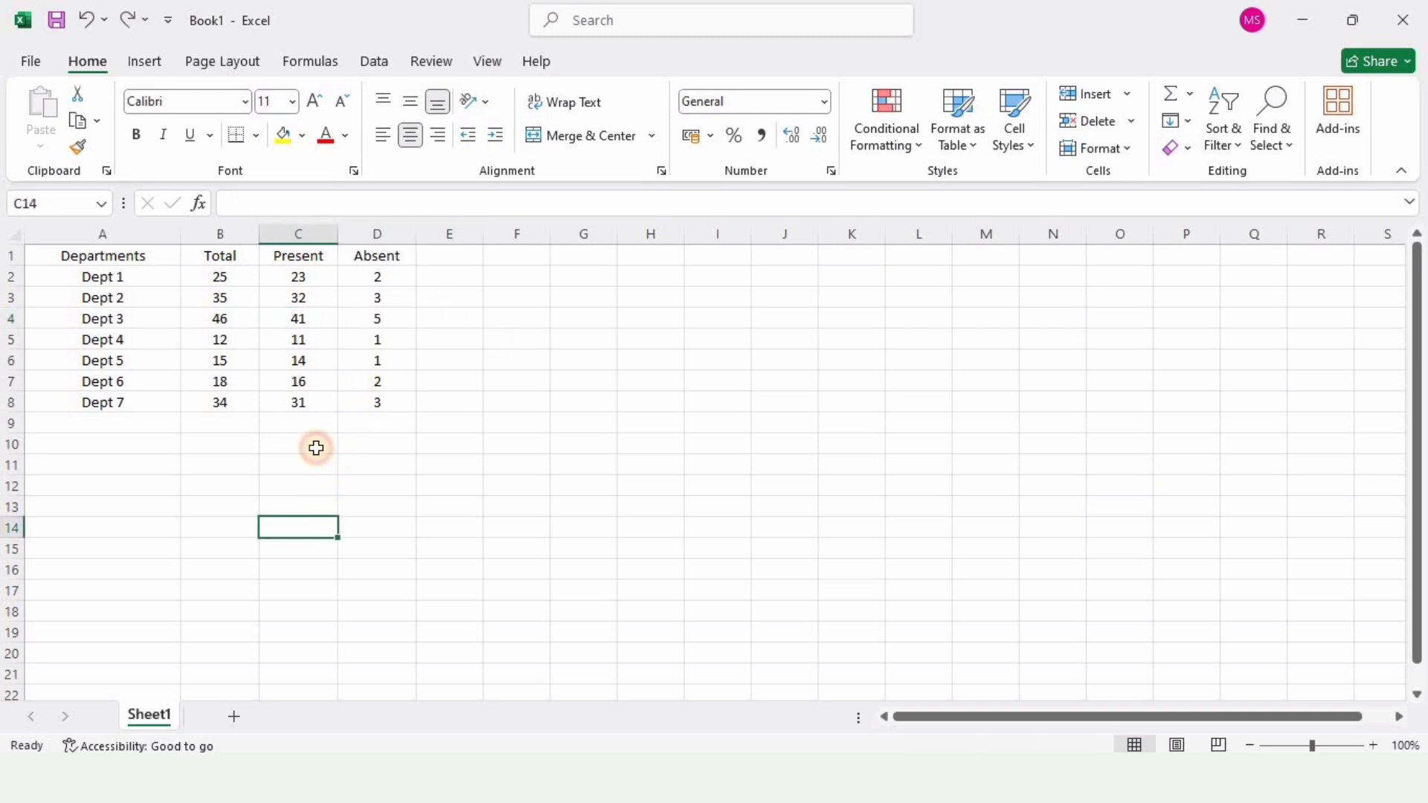
Insert a blank cell at Dept 4's Present cell C5 with Shift cells down, and undo the insertion.
left_click(300, 338)
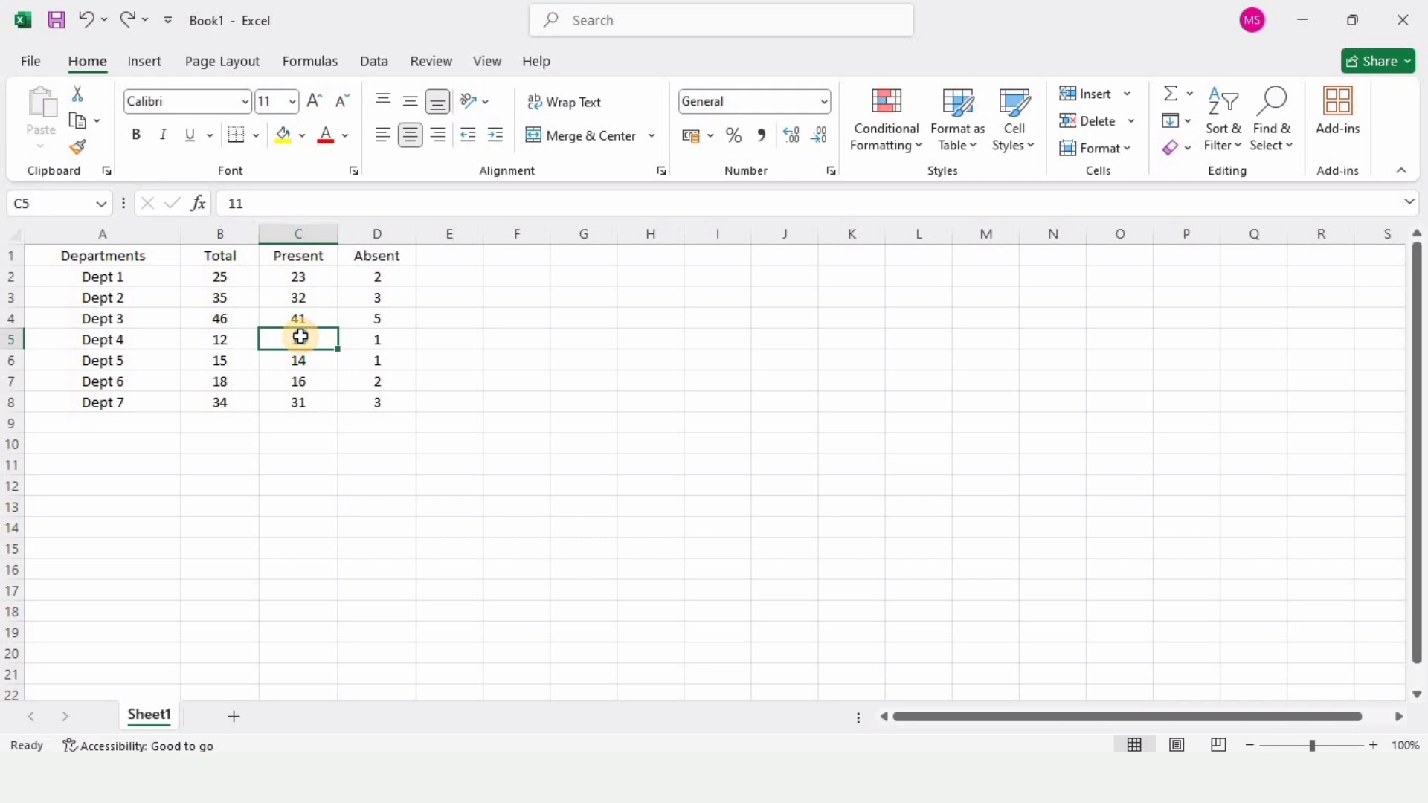
right_click(299, 339)
left_click(352, 369)
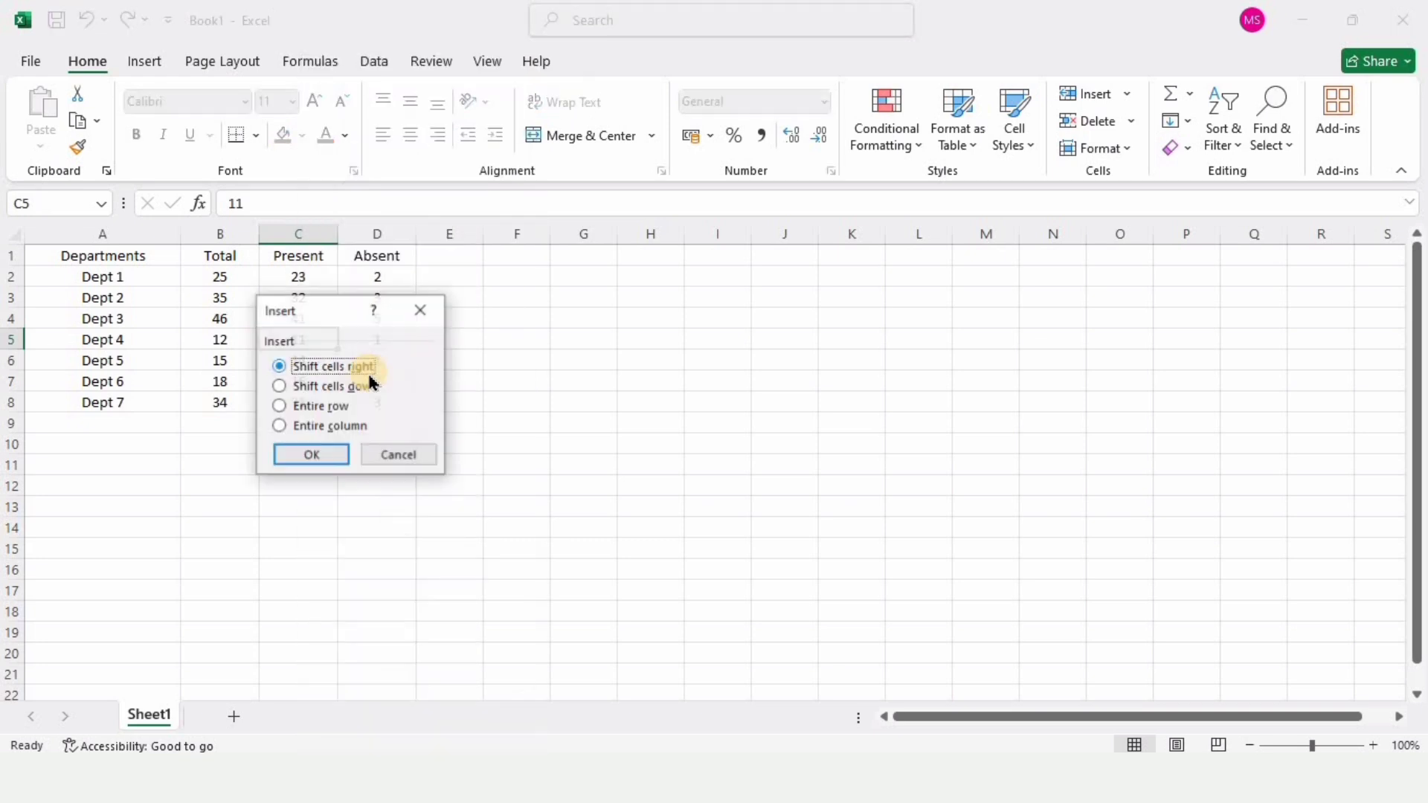
left_click(324, 387)
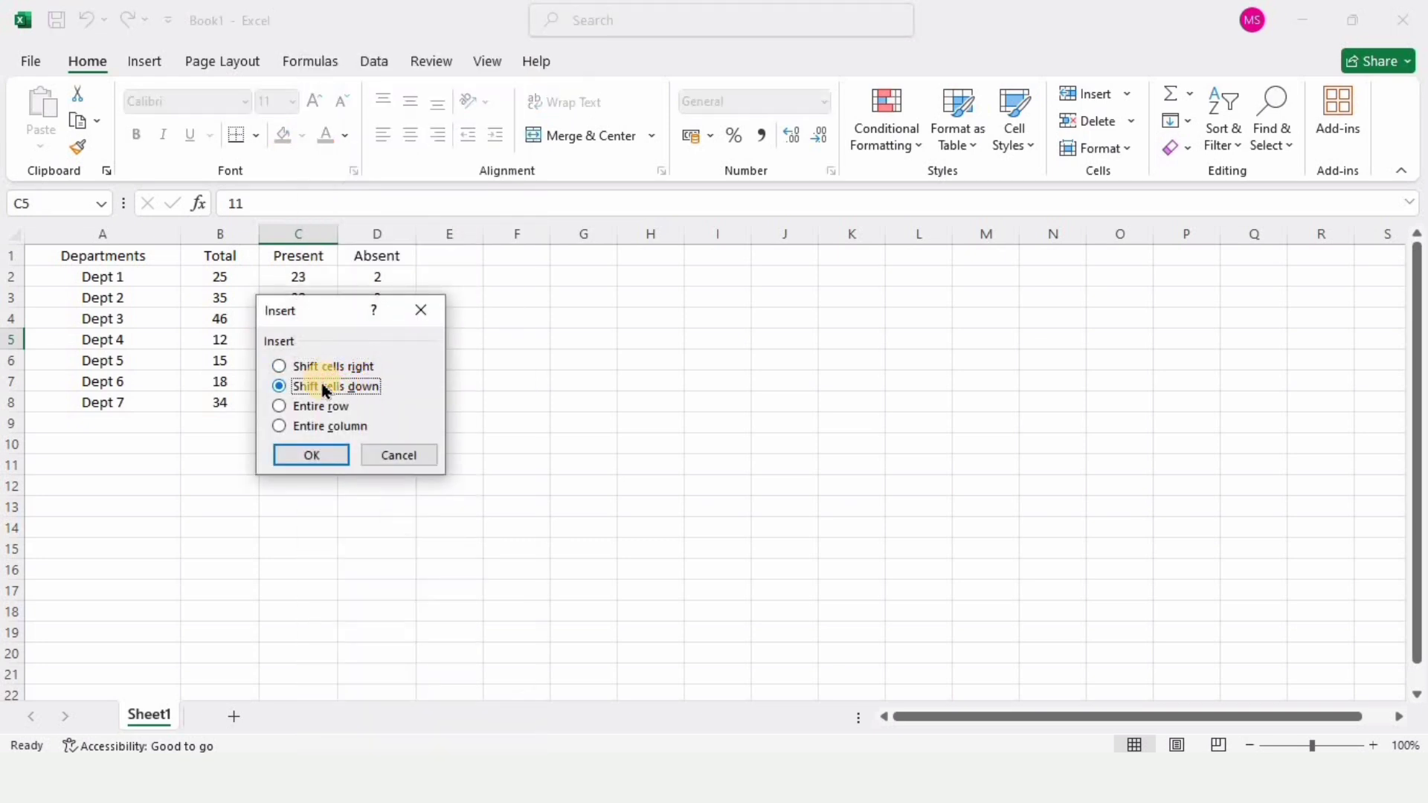
left_click(303, 455)
left_click_drag(298, 360, 307, 447)
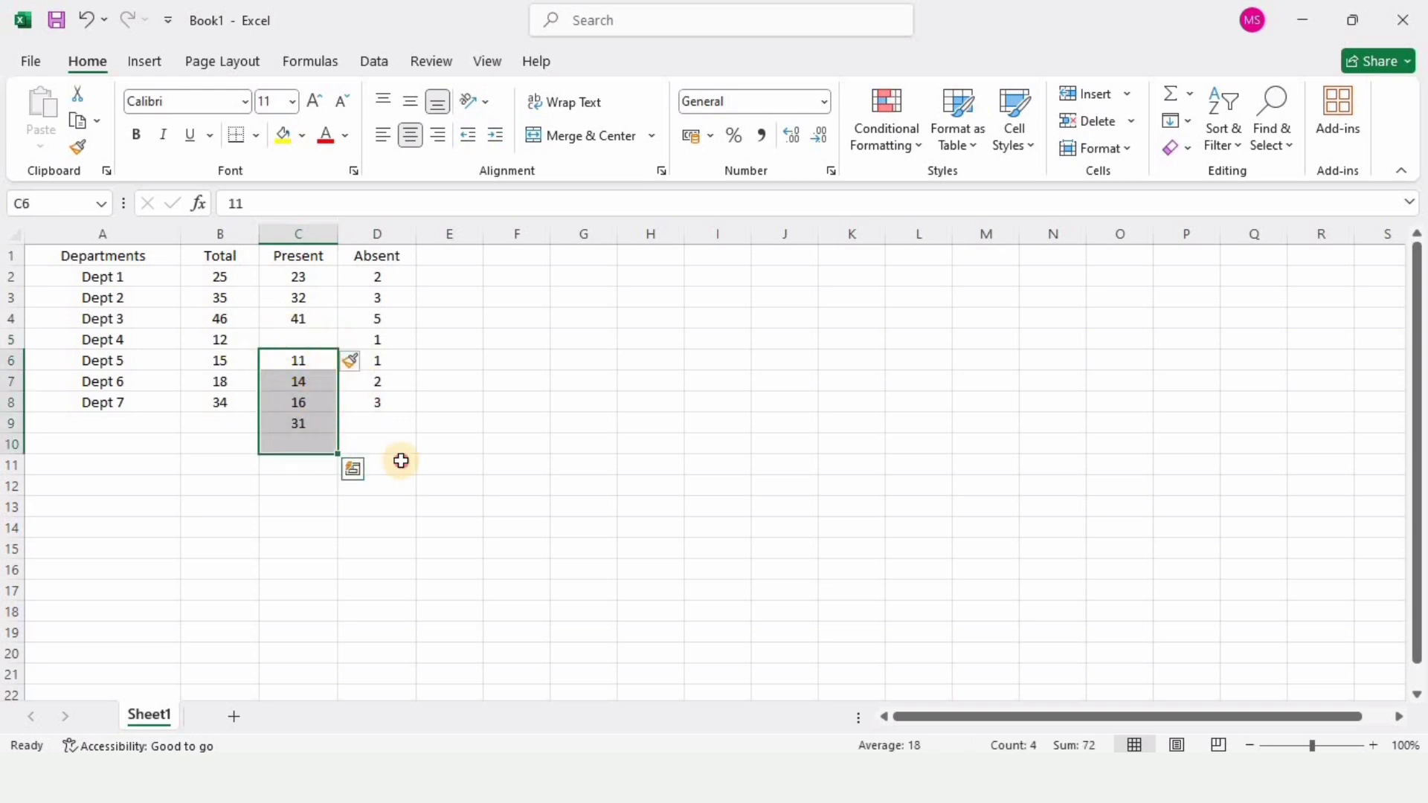
left_click(403, 461)
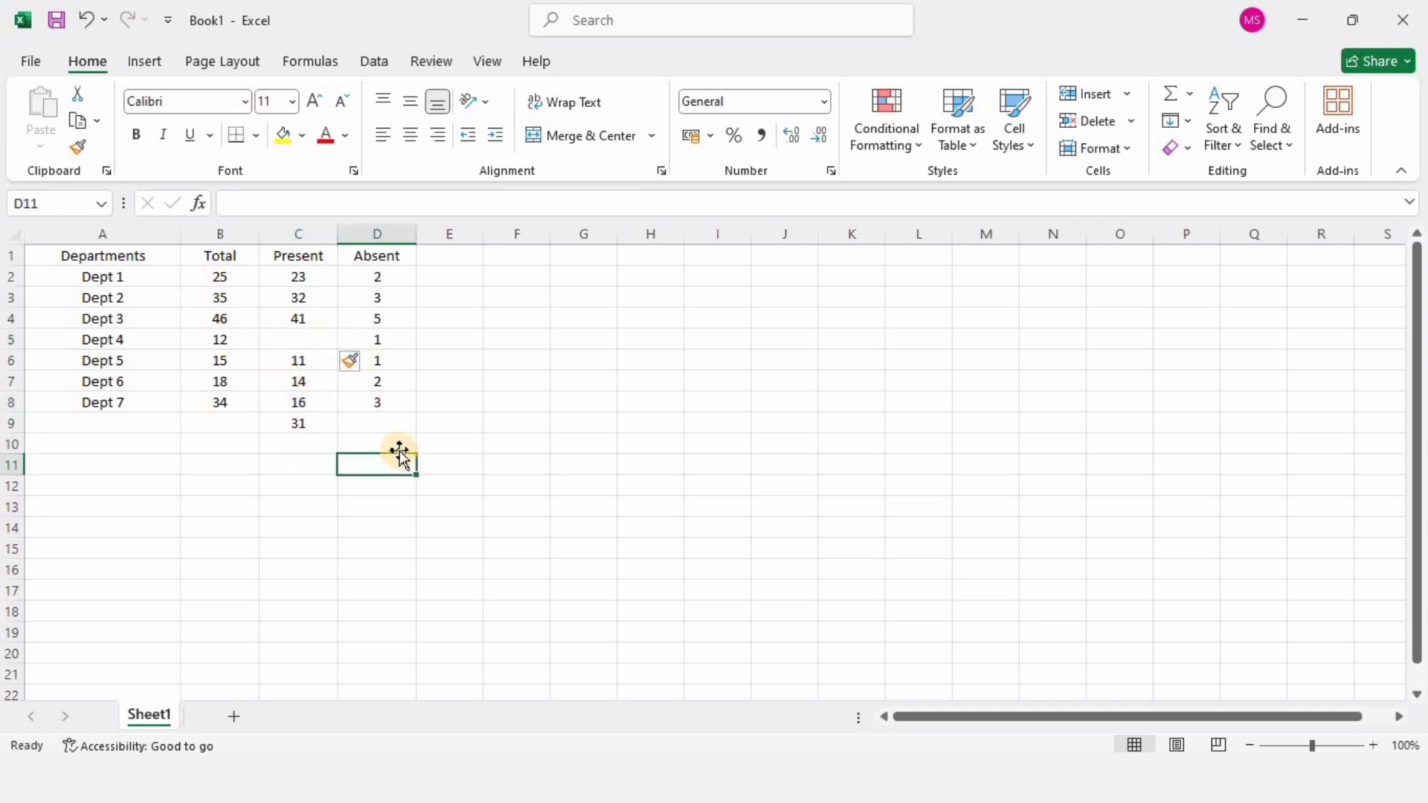
key("ctrl+z")
left_click(472, 421)
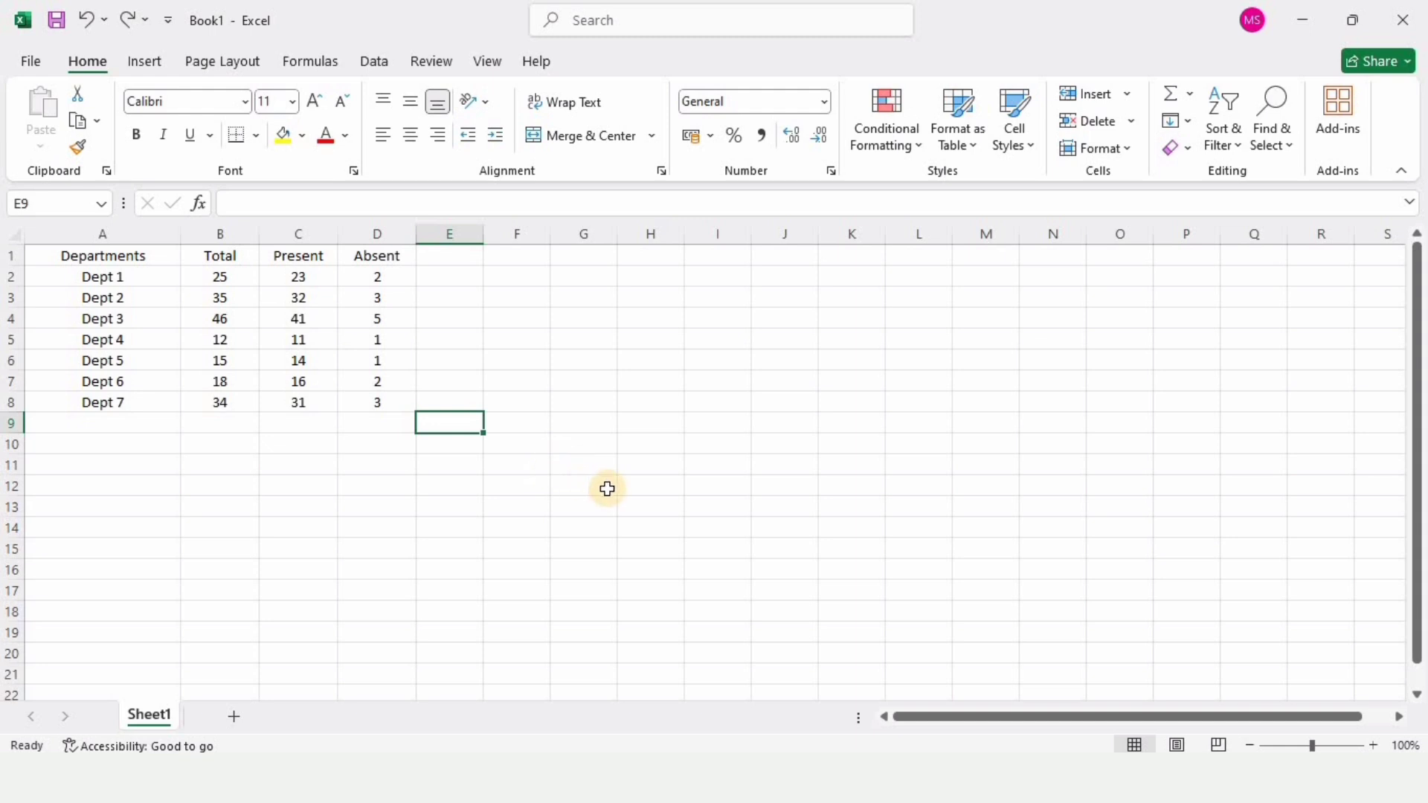
Rename the department in A7 as Dept 1 and the one in A2 as Dept 5, and clear the copy selection.
double_click(140, 382)
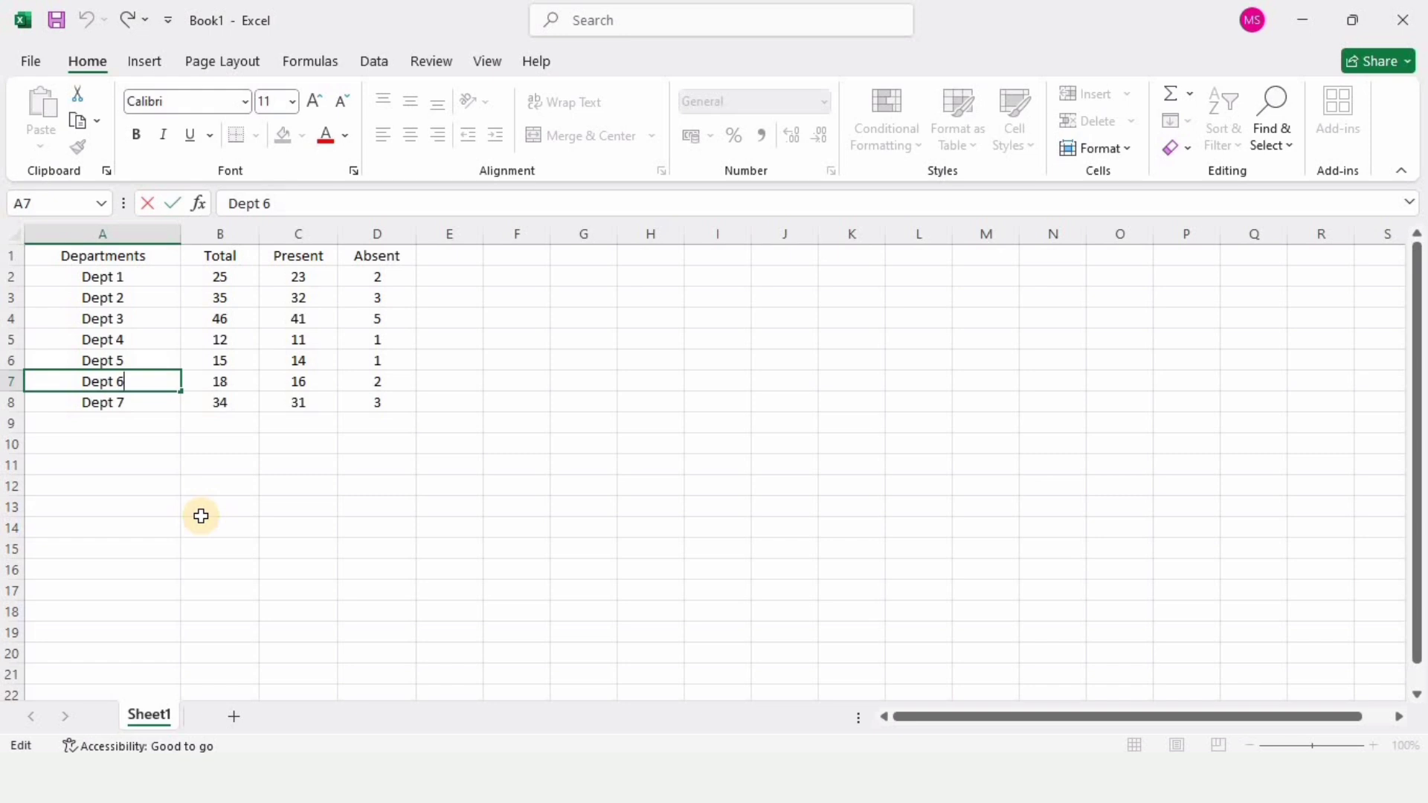
key("BackSpace")
type("1")
double_click(155, 275)
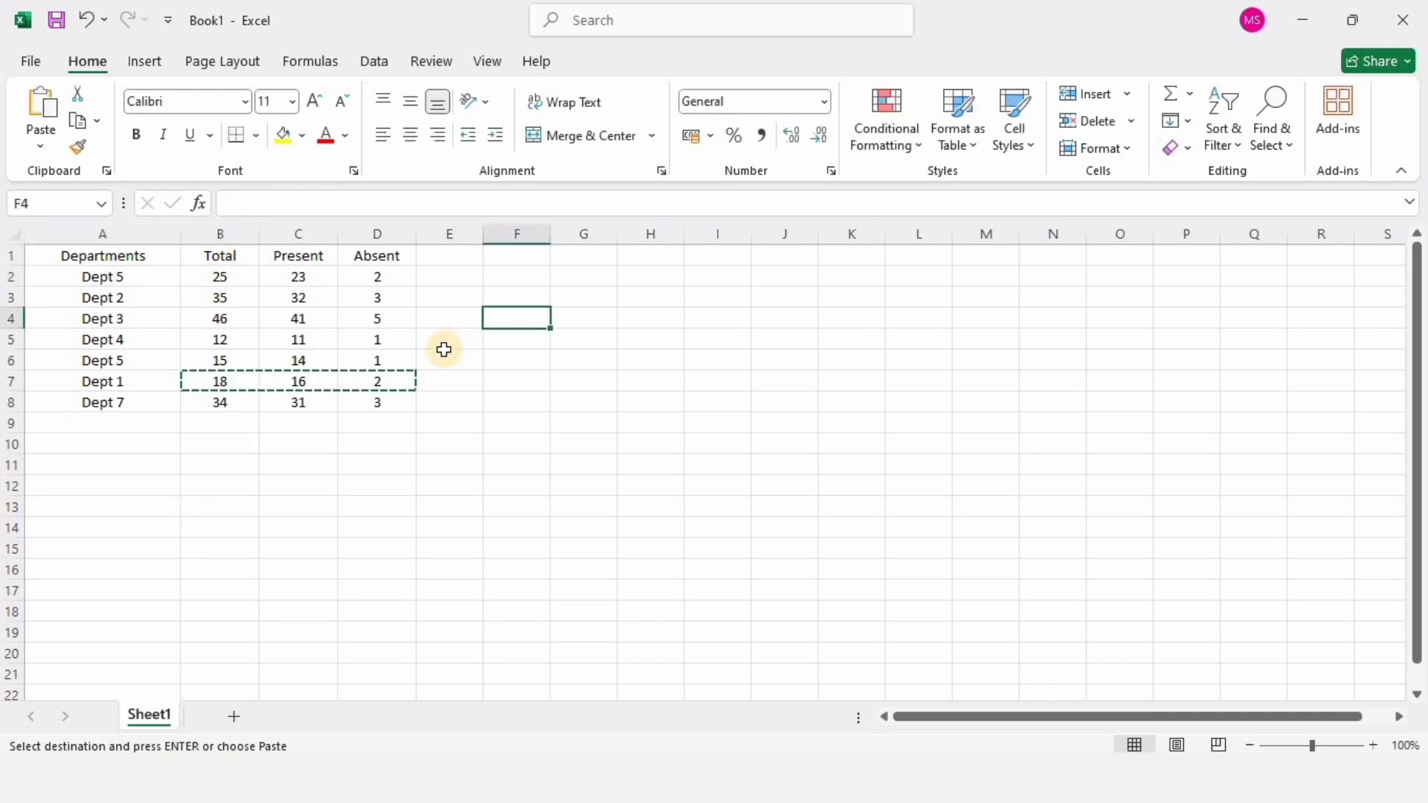
key("Escape")
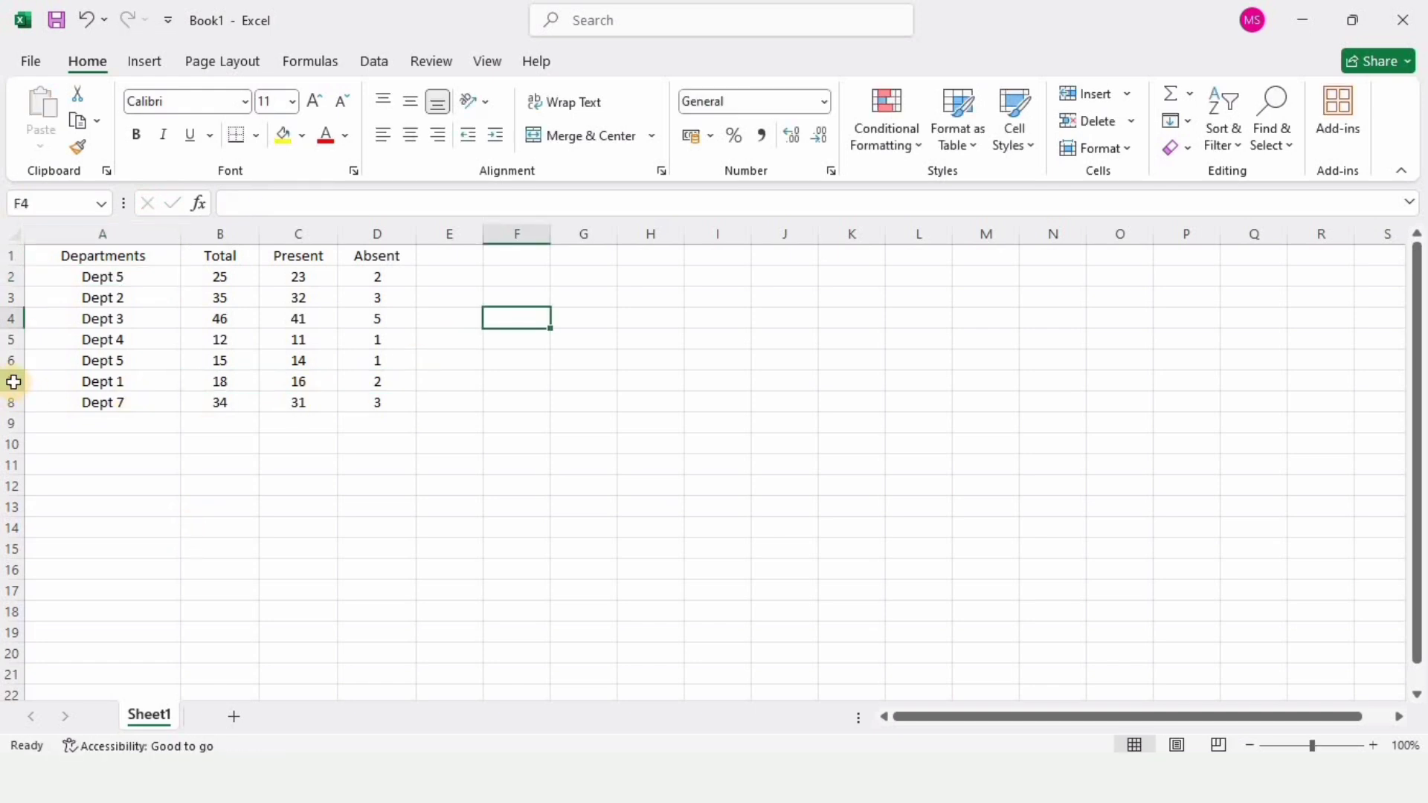
Move the whole Dept 1 row from row 7 to row 2, directly below the header, shifting the other rows down.
left_click(12, 382)
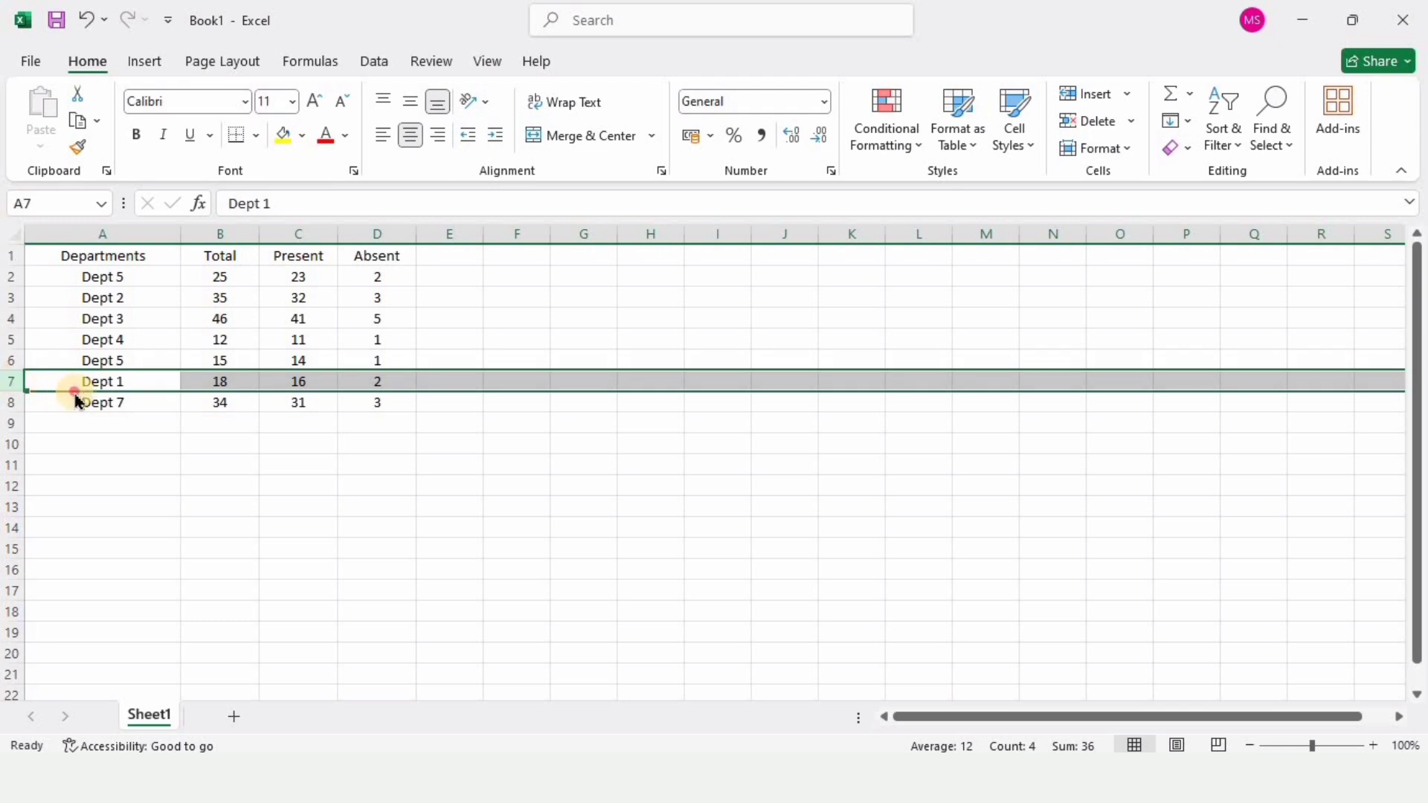
left_click_drag(76, 400, 86, 281)
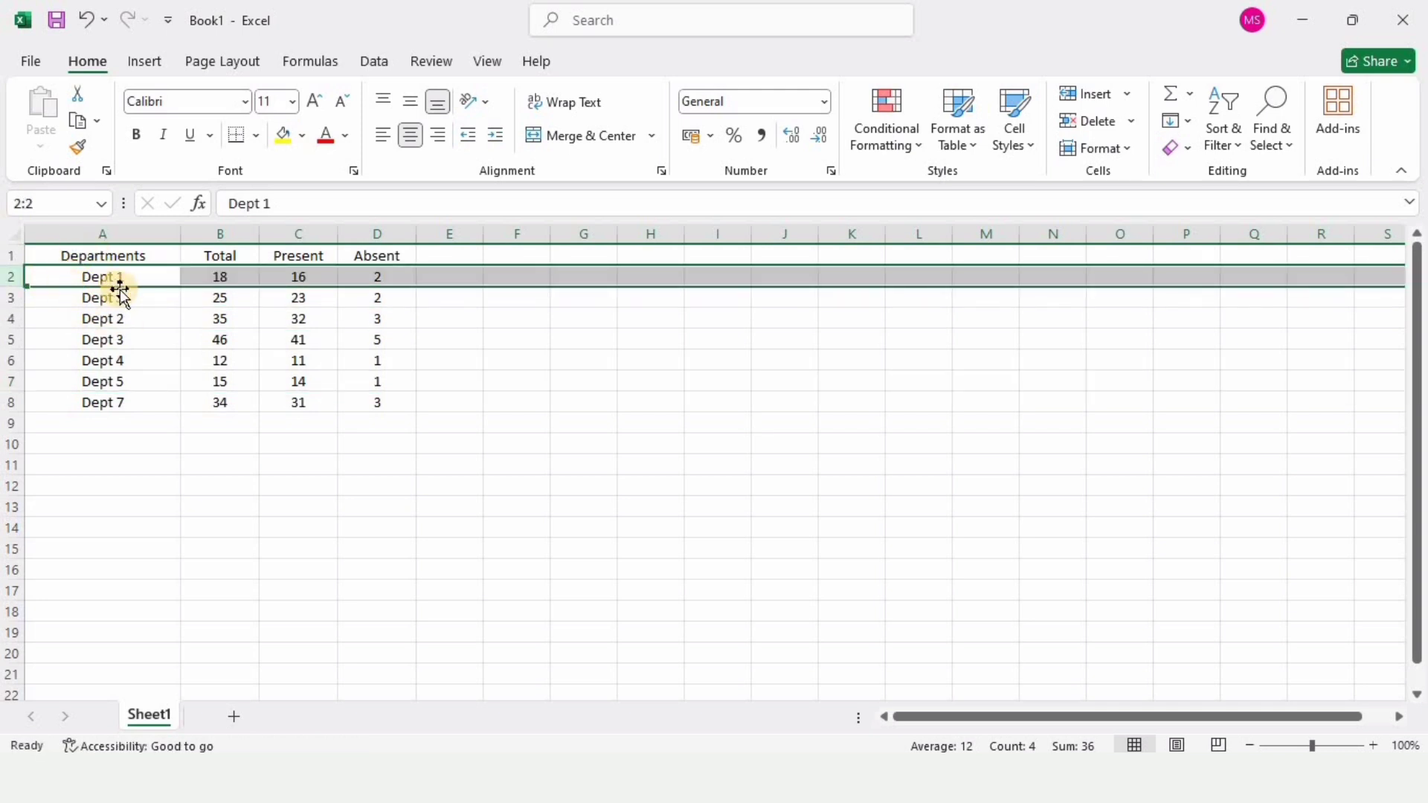
left_click(43, 301)
Move the whole Dept 5 row from row 3 to directly below the Dept 4 row without overwriting other rows.
left_click(9, 299)
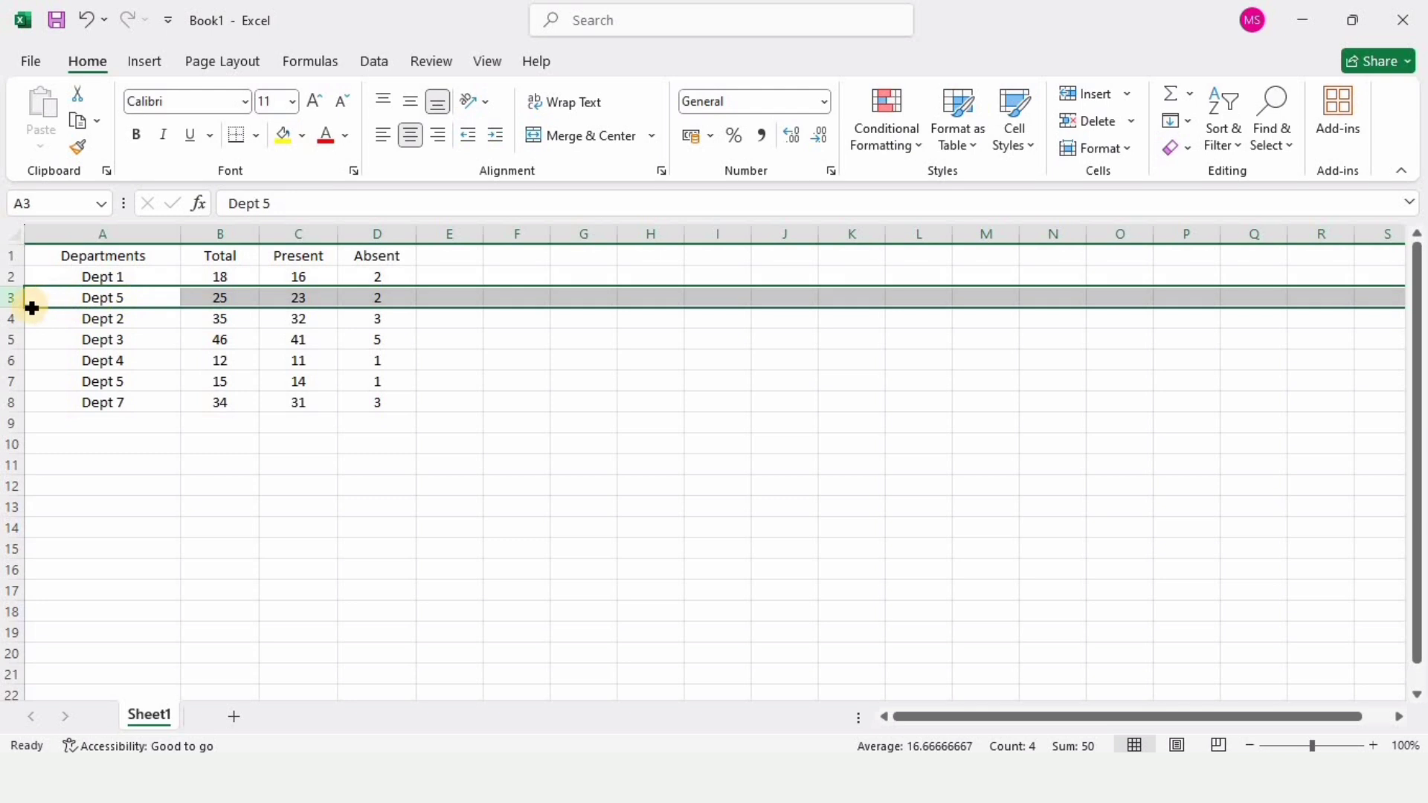
left_click_drag(41, 319, 48, 370)
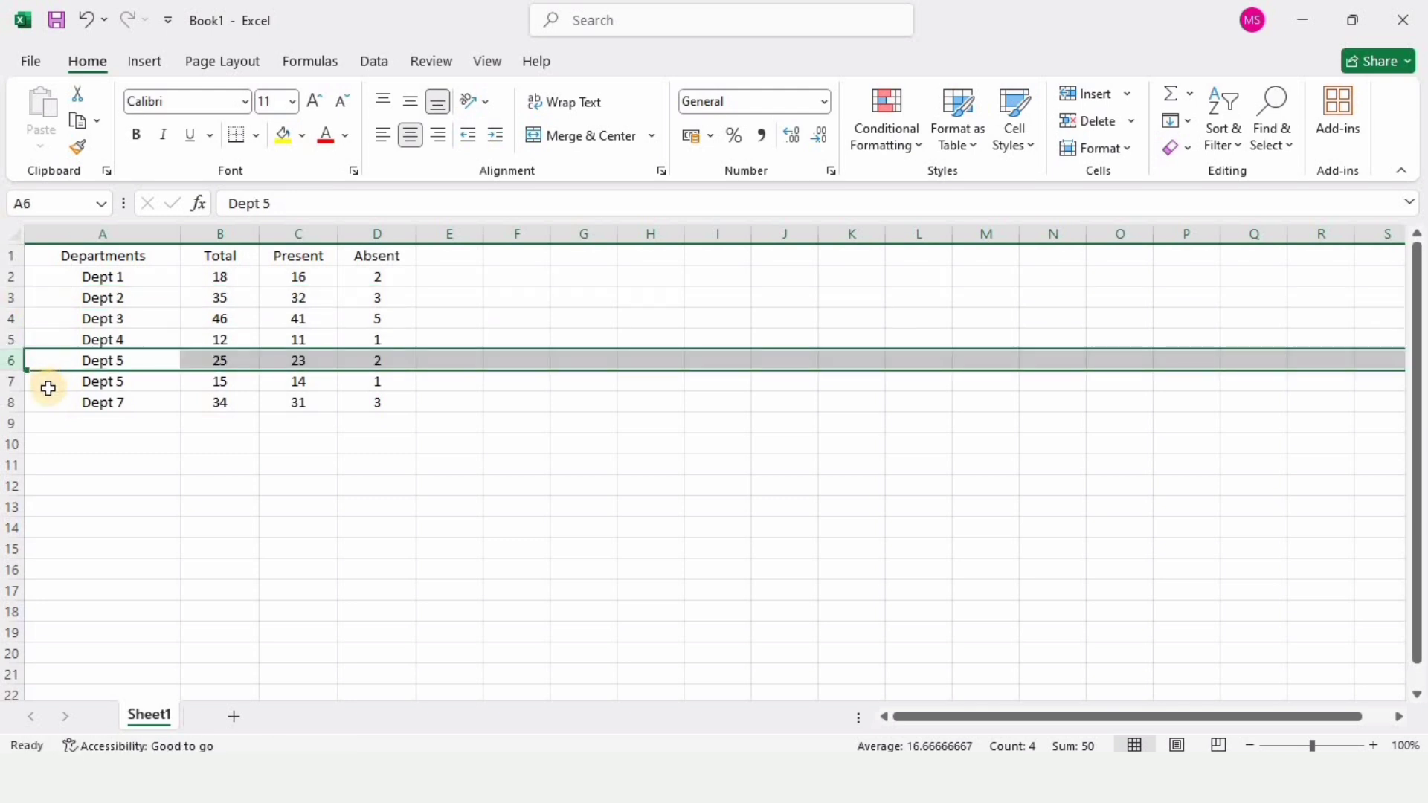
left_click(111, 466)
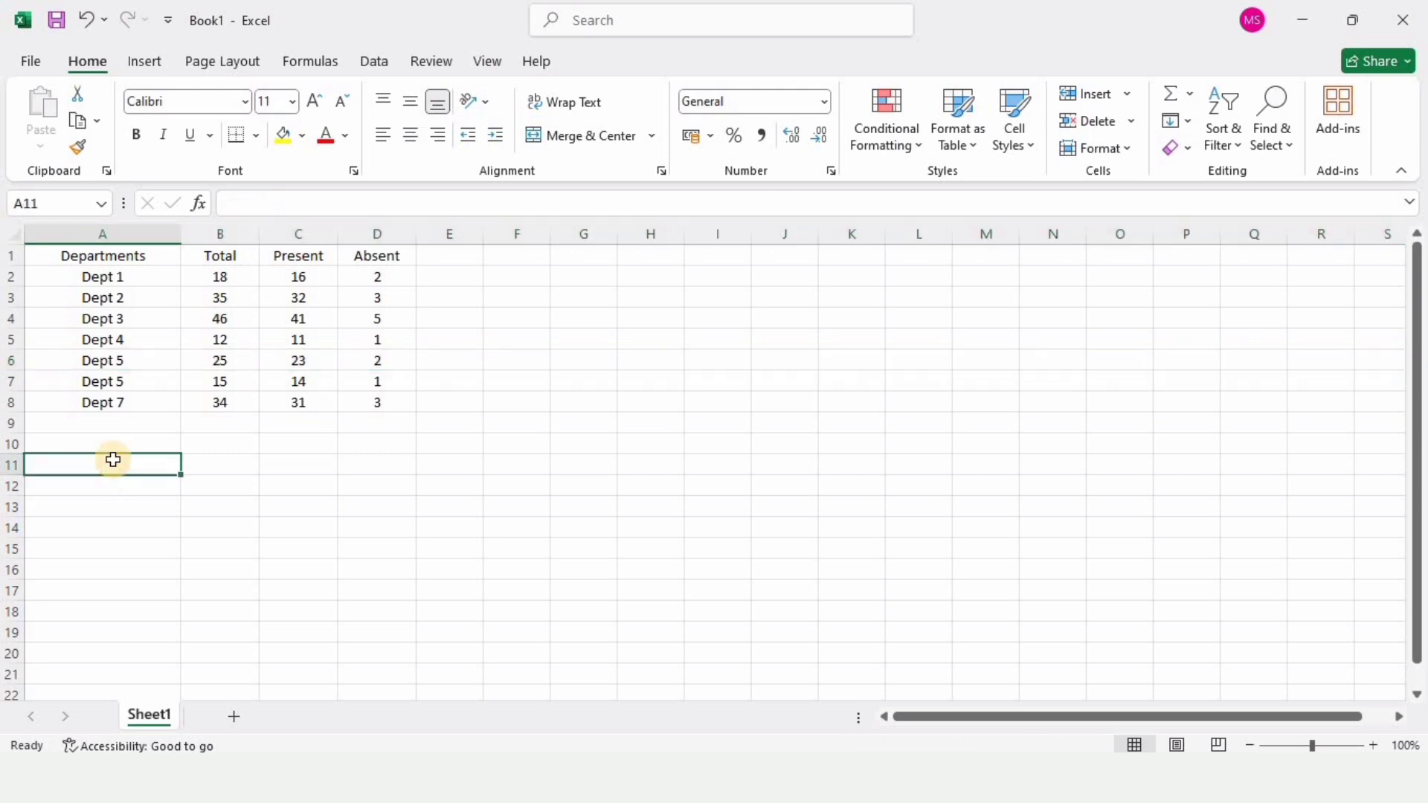
Rename the second Dept 5 entry in A7 as Dept 6.
left_click(137, 382)
key("F2")
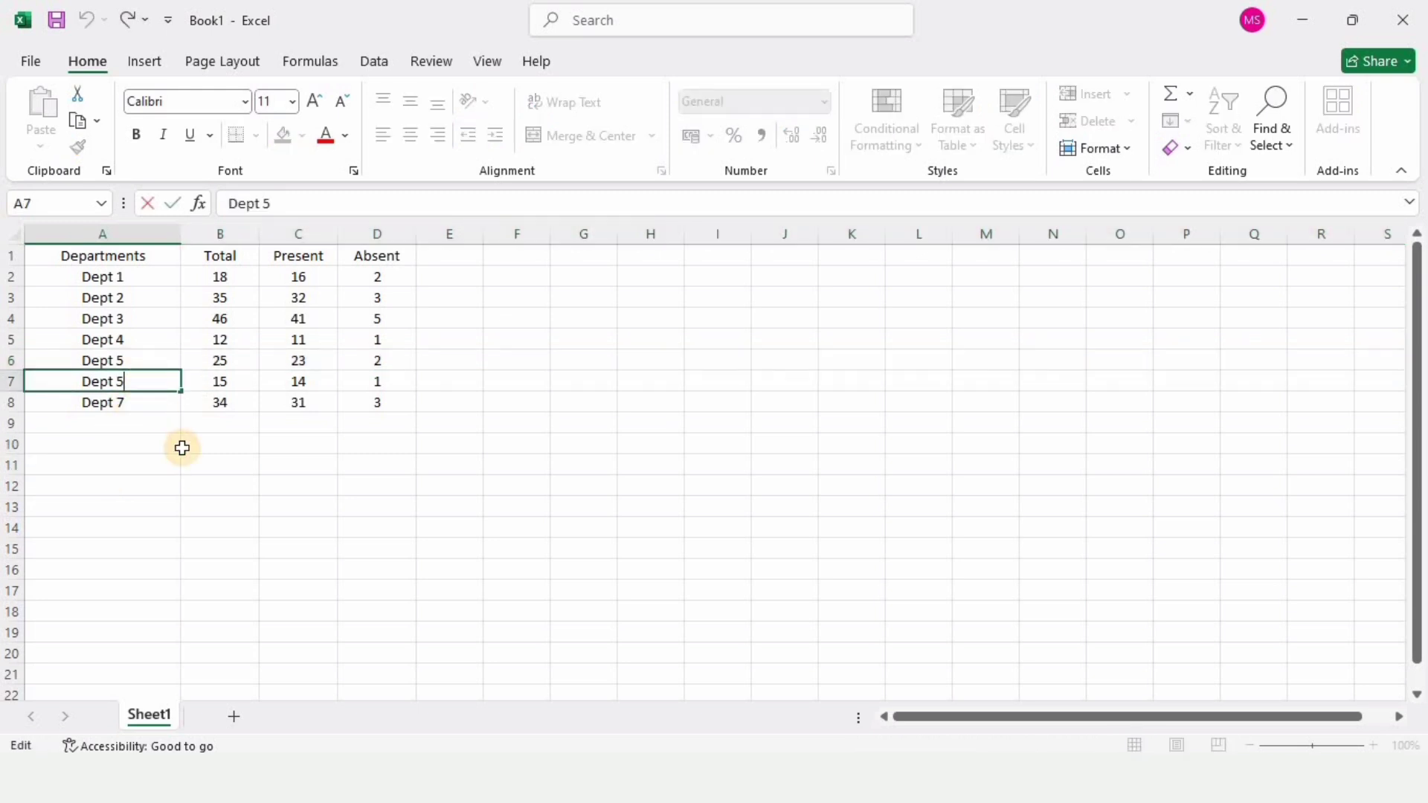
key("BackSpace")
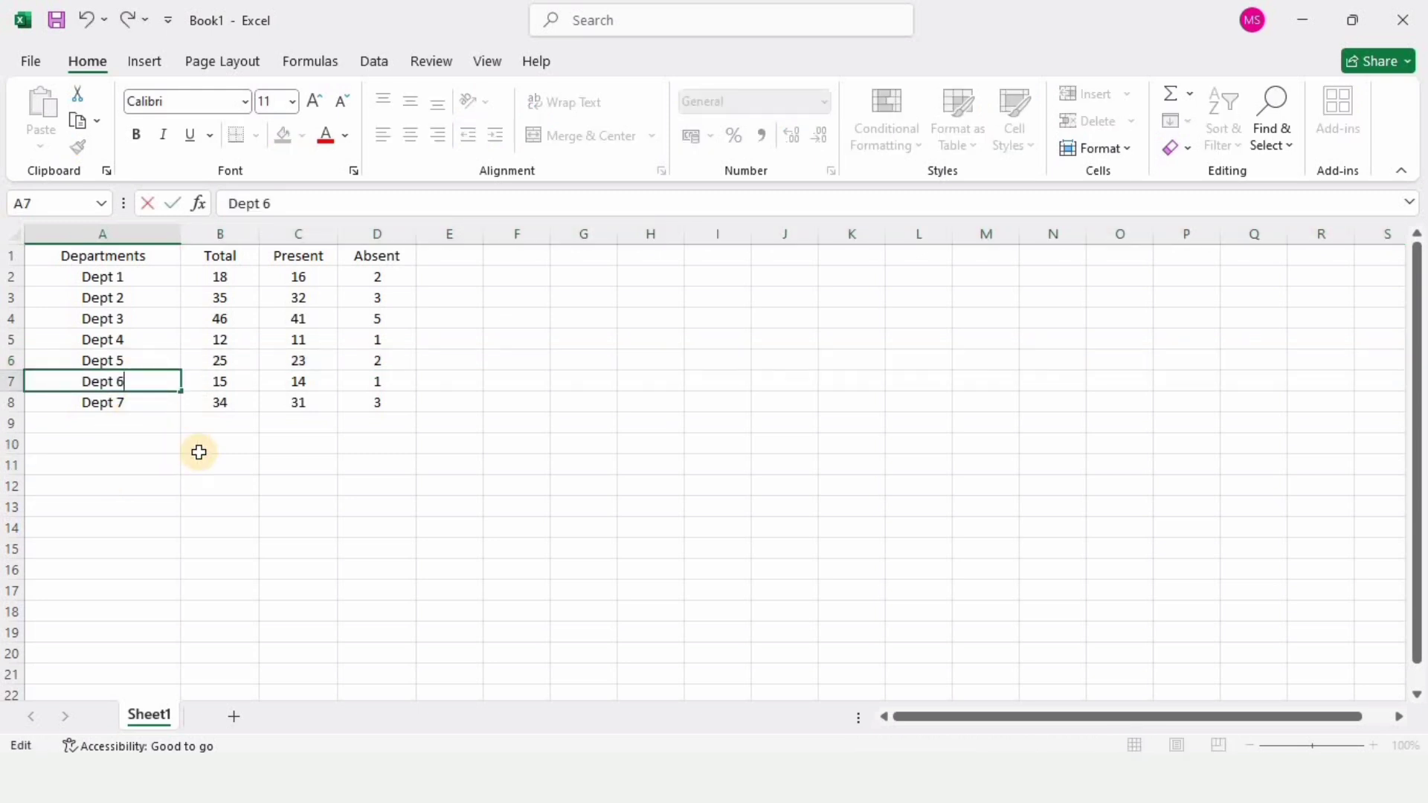
left_click(153, 526)
left_click(143, 405)
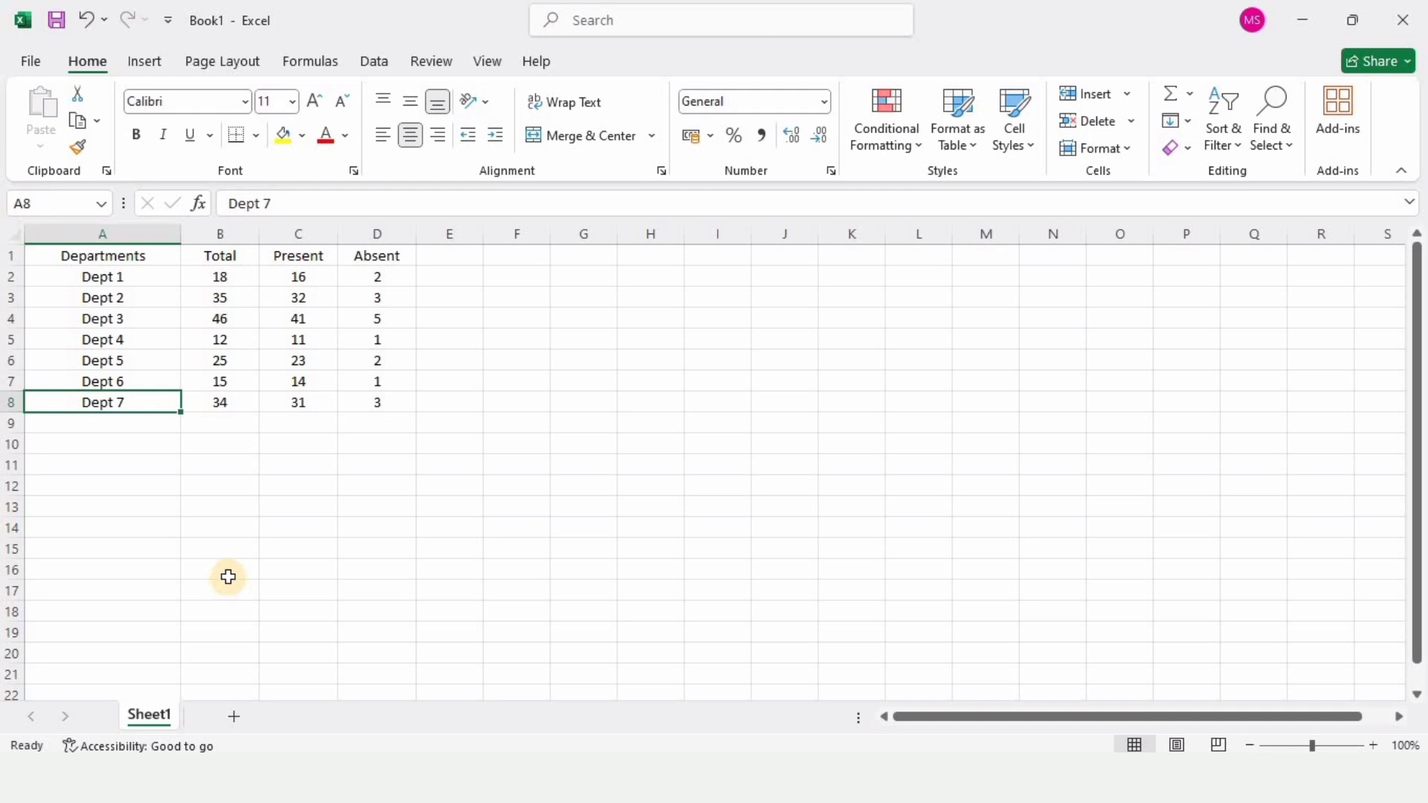
left_click_drag(223, 555, 223, 530)
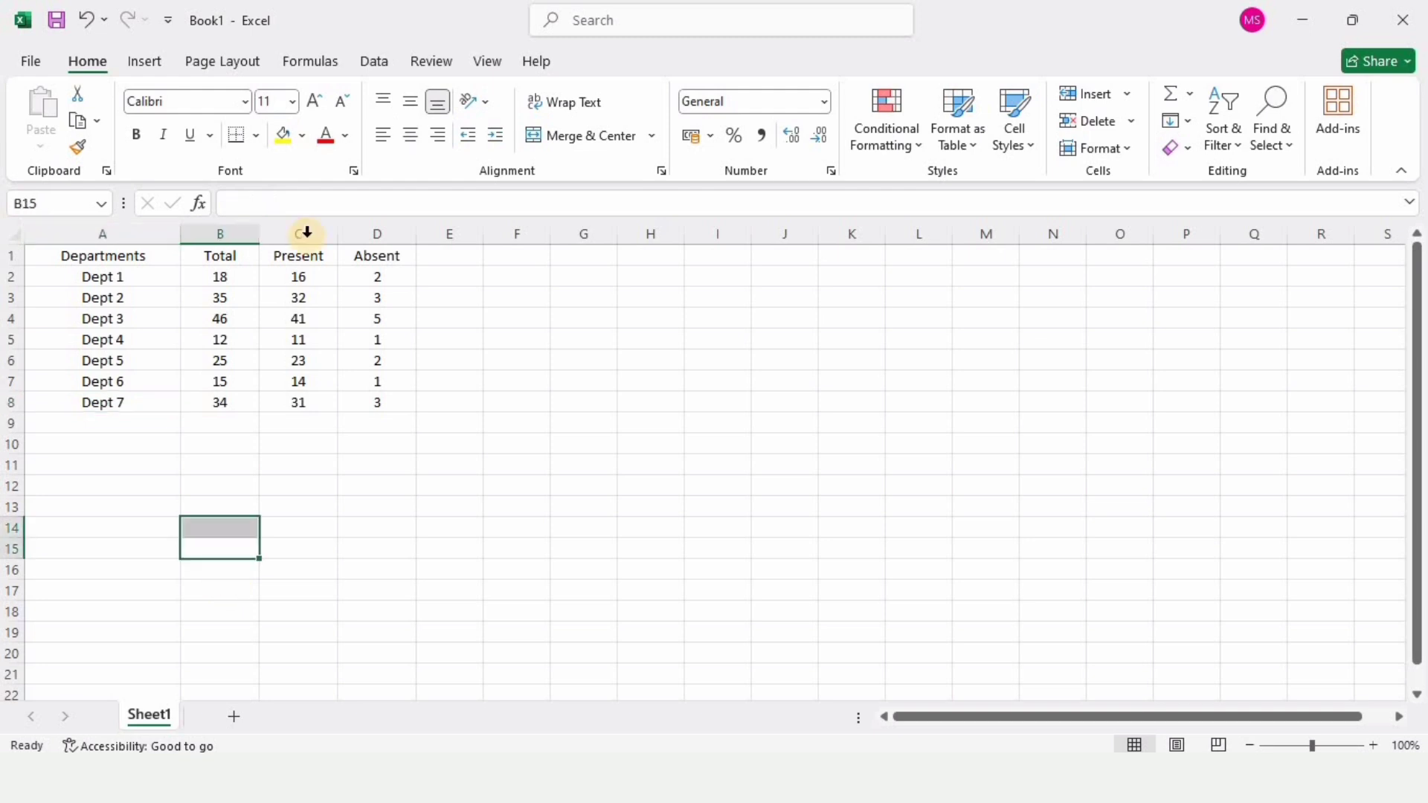
Move the whole Total column to directly after the Absent column, shifting Present and Absent over.
left_click(227, 234)
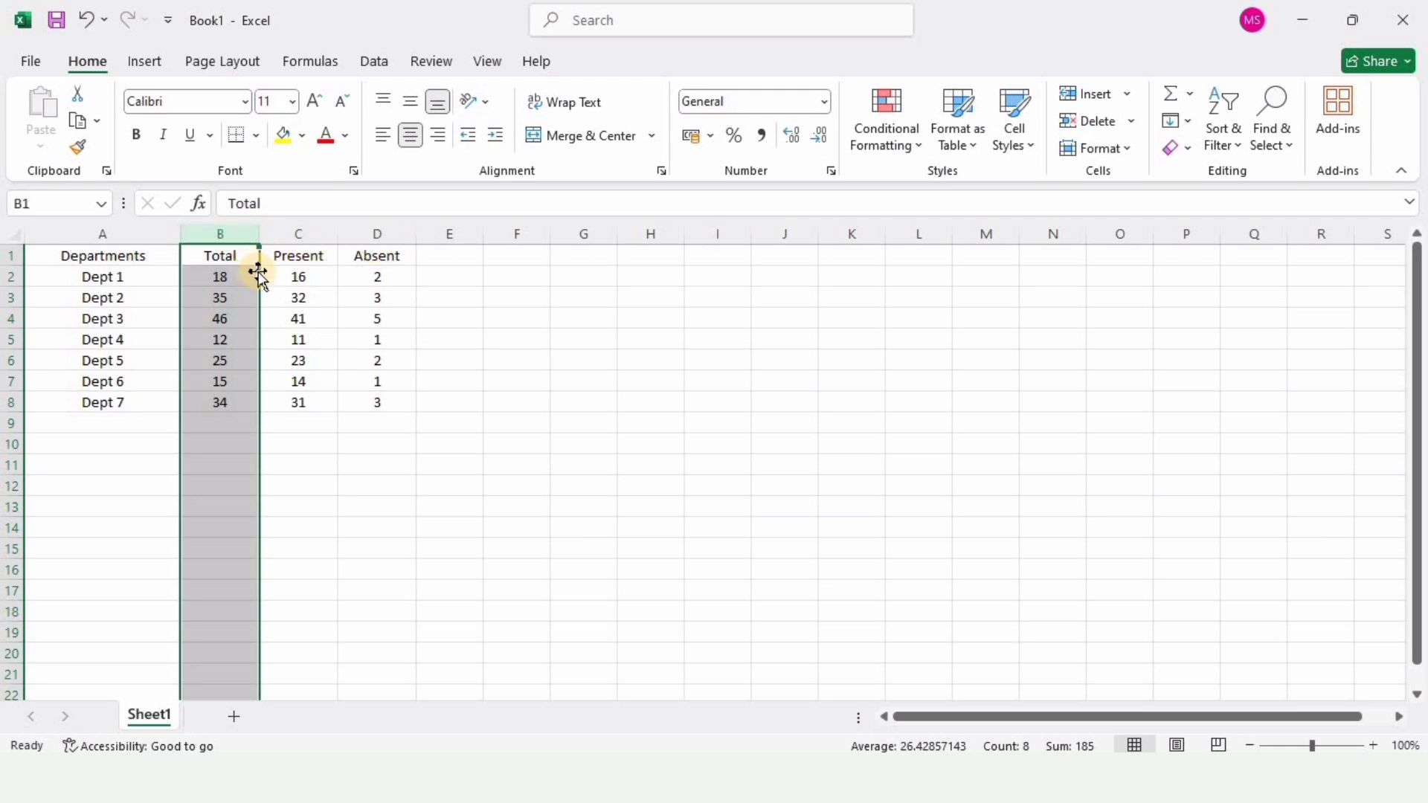
left_click_drag(259, 274, 424, 309)
left_click(488, 322)
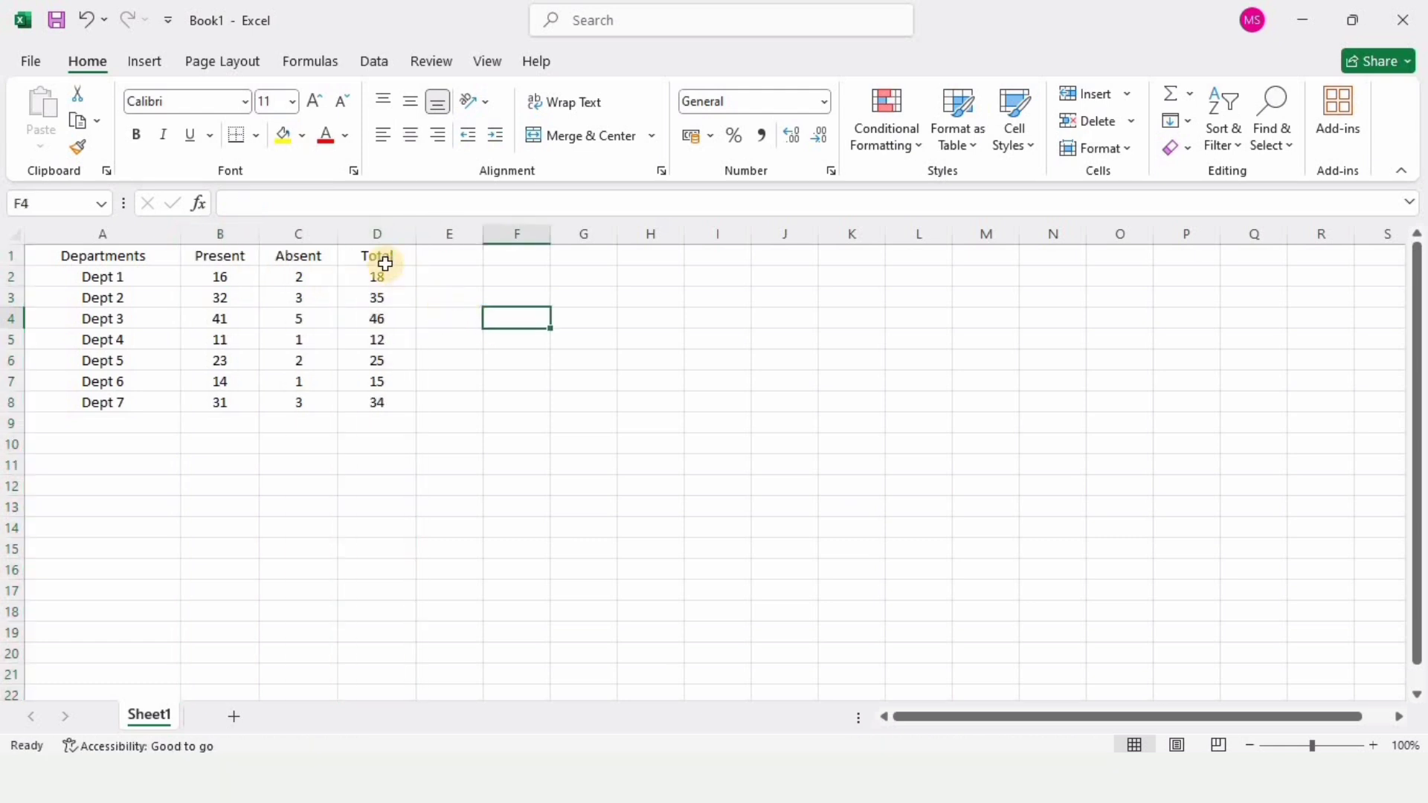